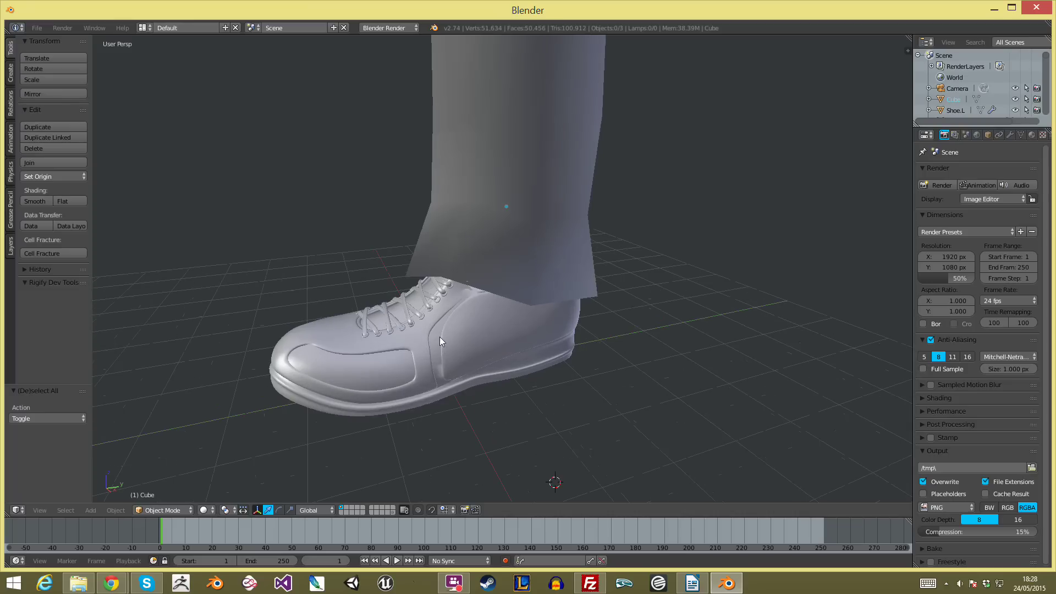
Select the shoe and inspect the mesh of its laces and eyelets in Edit Mode, including their linked geometry.
middle_drag(572, 284, 518, 309)
right_click(536, 252)
scroll(536, 252, up, 3)
key(Tab)
key(a)
middle_drag(704, 255, 620, 264)
shift+middle_drag(517, 248, 491, 347)
scroll(491, 346, up, 3)
scroll(490, 346, up, 5)
right_click(357, 341)
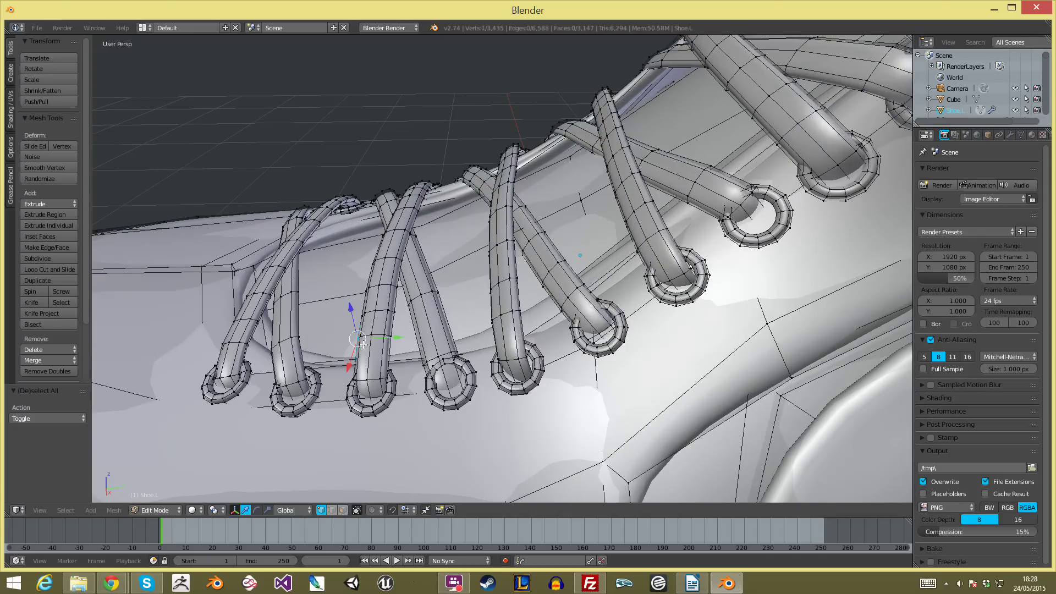
scroll(357, 342, down, 5)
scroll(445, 324, up, 3)
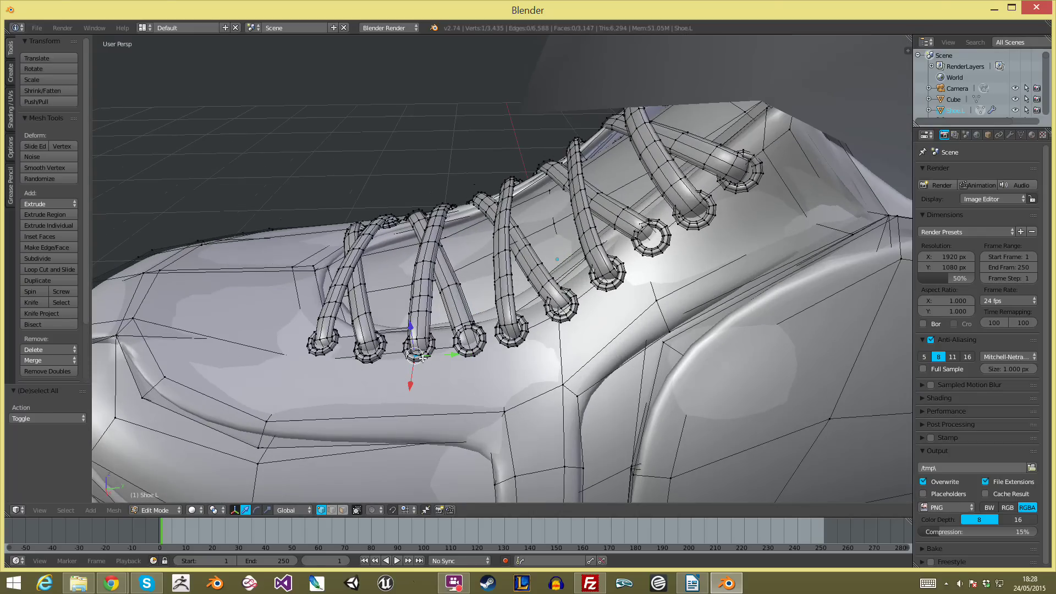
key(ctrl+l)
scroll(433, 356, down, 7)
key(a)
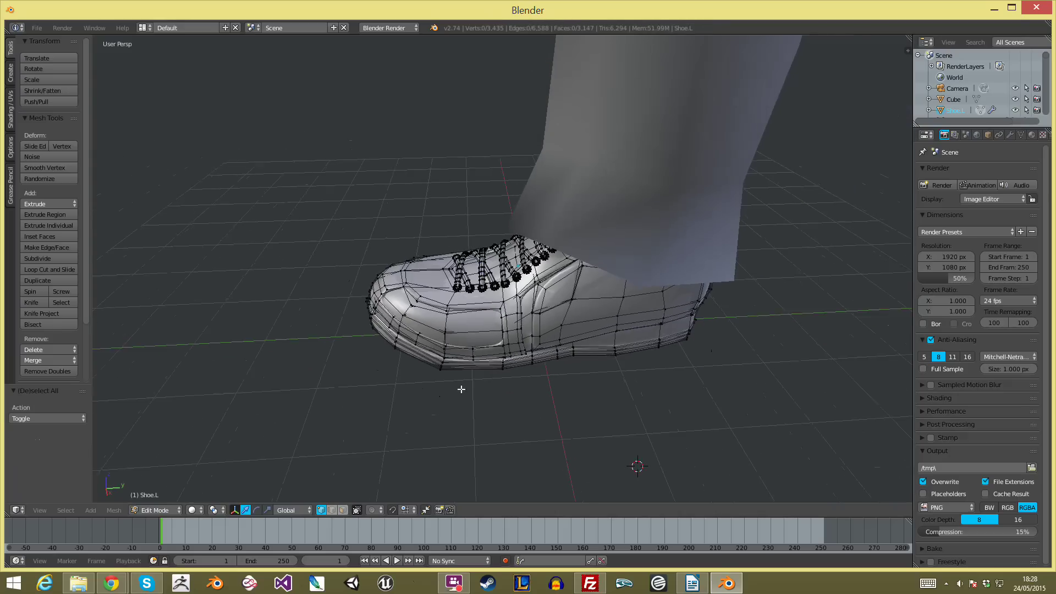
Compare the shoe's smoothed surface in Object Mode with its wireframe and its Edit Mode mesh.
middle_drag(445, 393, 491, 386)
key(Tab)
middle_drag(601, 355, 681, 389)
mouse_move(549, 381)
middle_down()
mouse_move(509, 385)
mouse_move(632, 353)
mouse_move(478, 378)
mouse_move(557, 368)
mouse_move(477, 362)
mouse_move(541, 329)
middle_up()
key(z)
key(z)
scroll(479, 359, up, 3)
key(Tab)
key(a)
middle_drag(282, 340, 335, 312)
key(a)
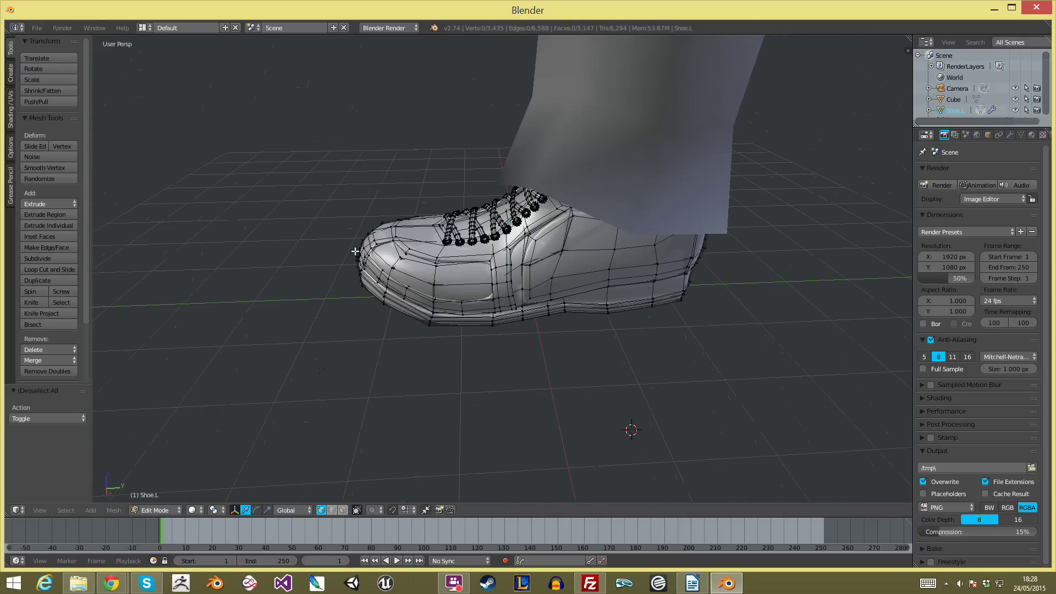
middle_drag(319, 157, 439, 328)
middle_drag(470, 265, 470, 292)
key(Tab)
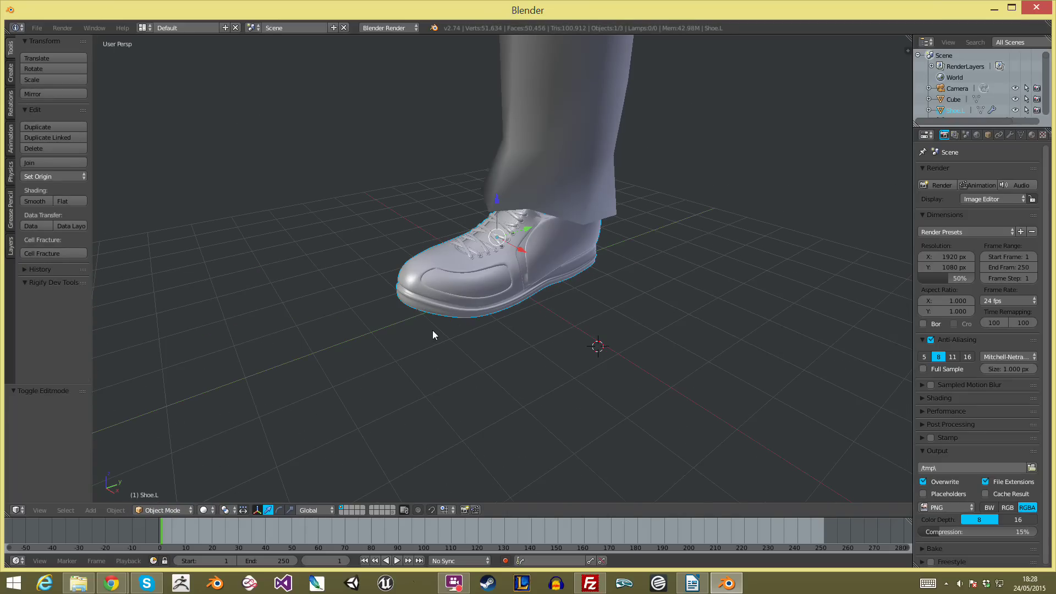
Examine the selected shoe and trouser cuff in Object Mode from several angles and distances.
key(a)
middle_drag(404, 355, 454, 227)
right_click(484, 265)
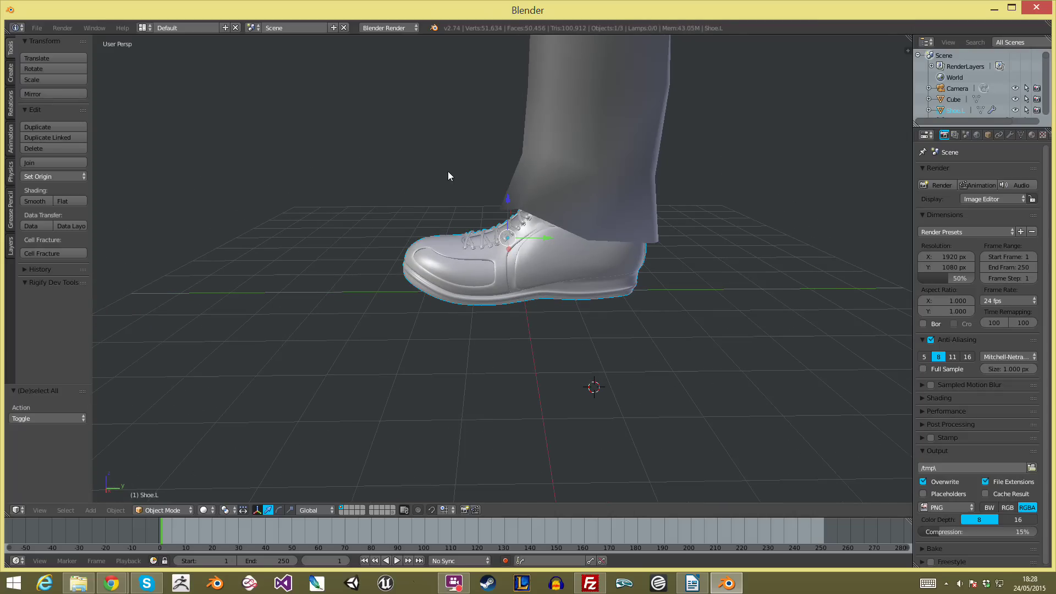
middle_drag(383, 230, 437, 270)
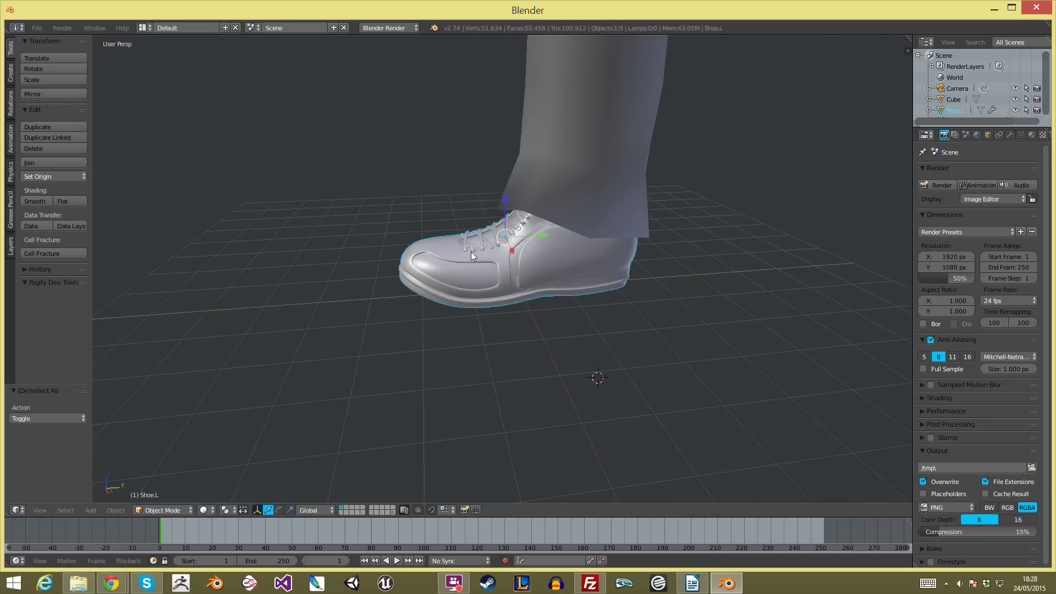
scroll(460, 263, up, 4)
middle_drag(462, 216, 446, 312)
scroll(473, 217, down, 3)
middle_drag(509, 295, 499, 322)
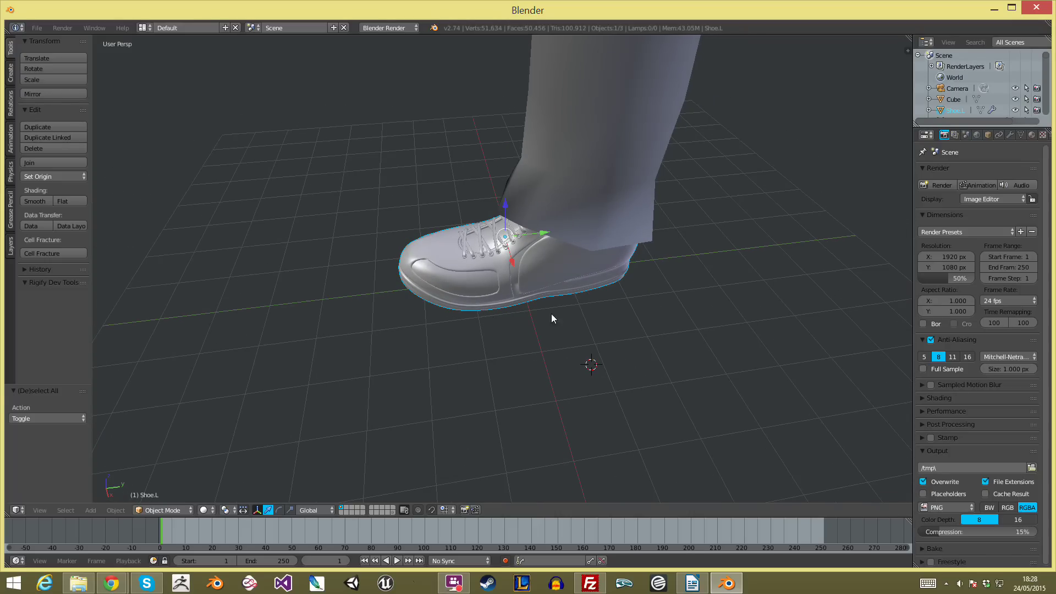
Switch to Chrome and review the "Harmonic Coordinates for Character Articulation" entry and the address of Pixar's online library.
key(alt+Tab)
click(455, 288)
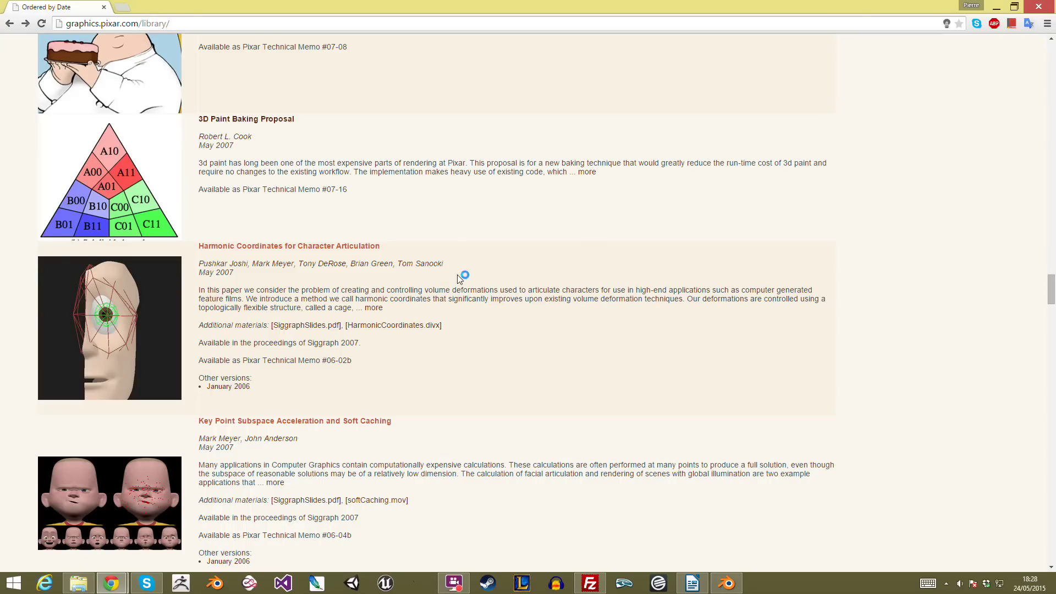
scroll(457, 275, down, 1)
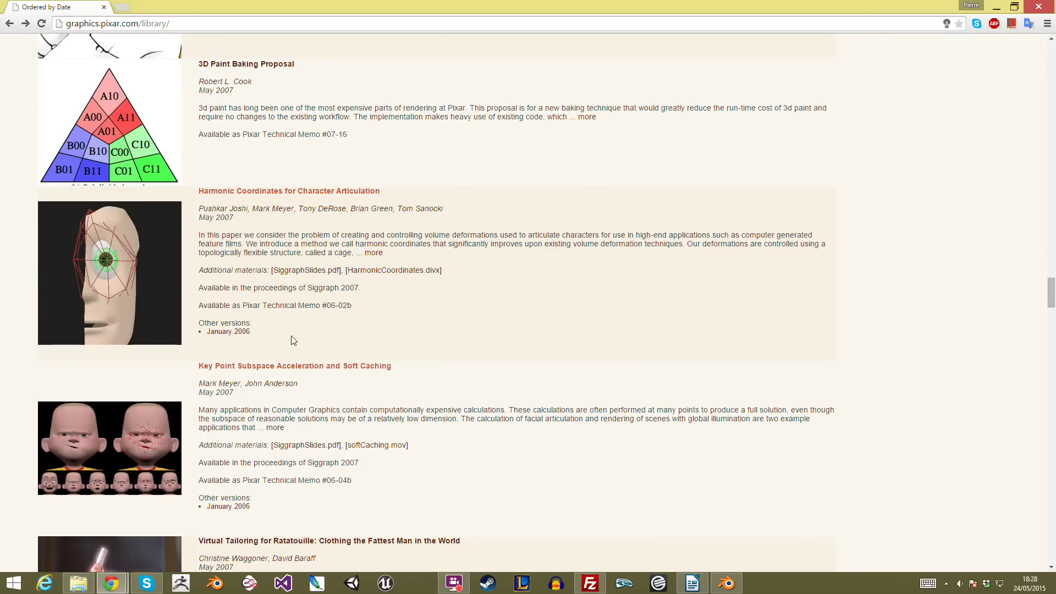
drag(292, 336, 201, 269)
click(388, 289)
click(394, 286)
click(129, 23)
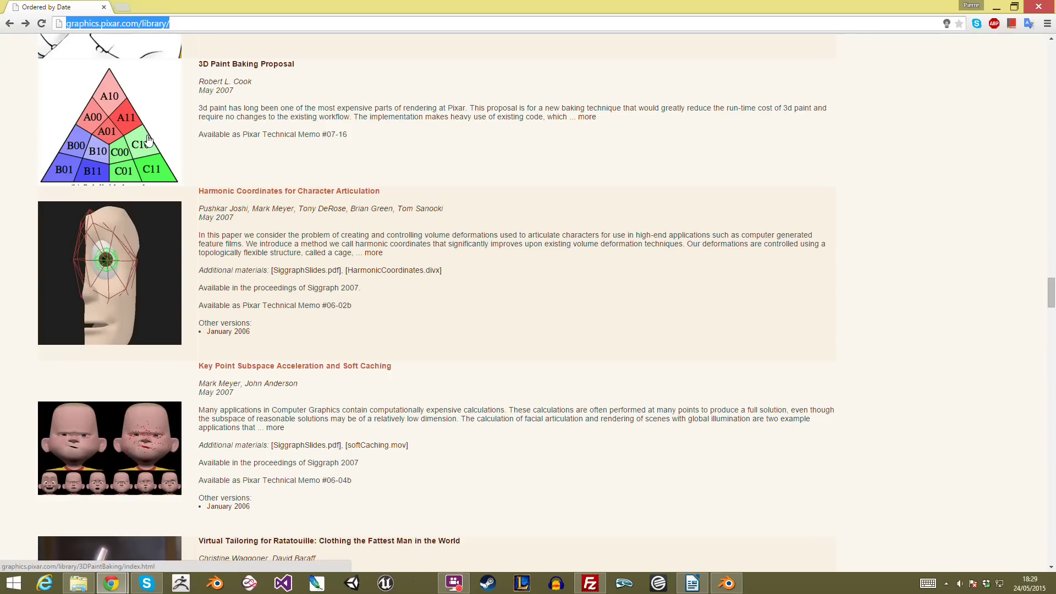
Browse Pixar's publication list up to the recent papers and return to the Harmonic Coordinates entry.
scroll(217, 142, up, 6)
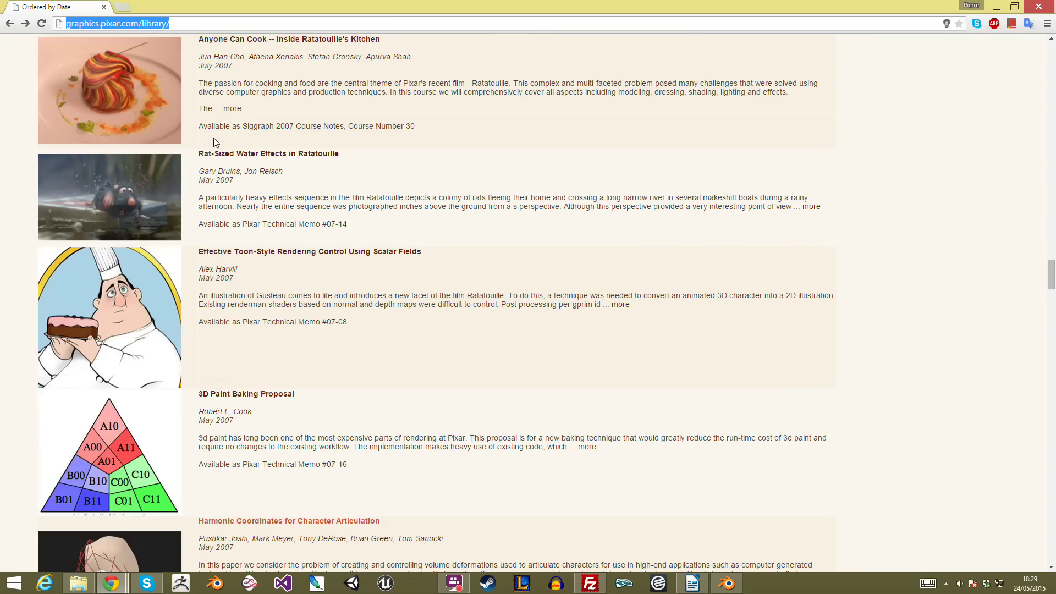
scroll(416, 185, up, 20)
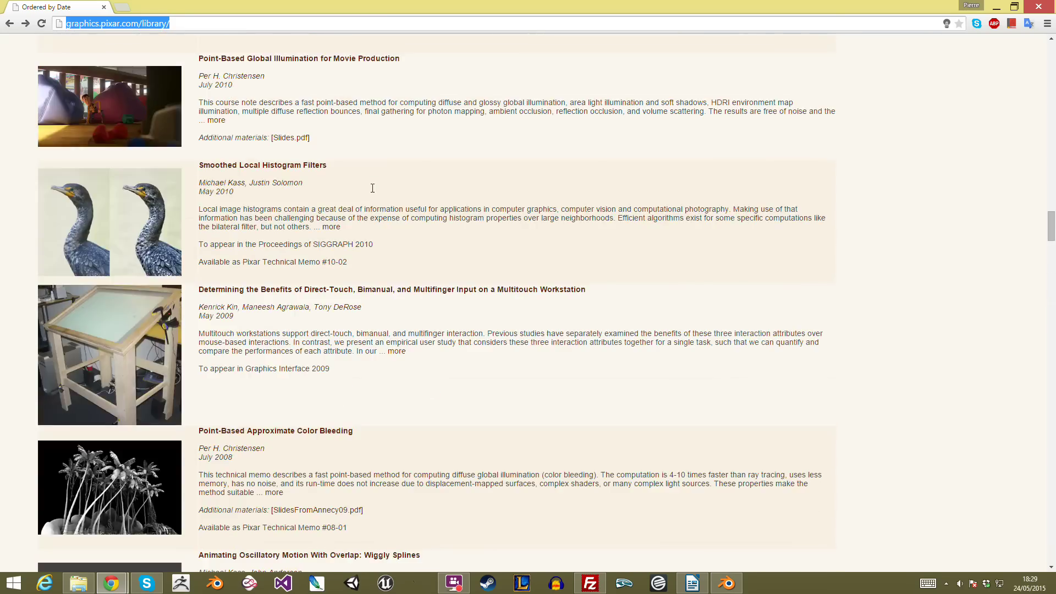
scroll(370, 189, up, 20)
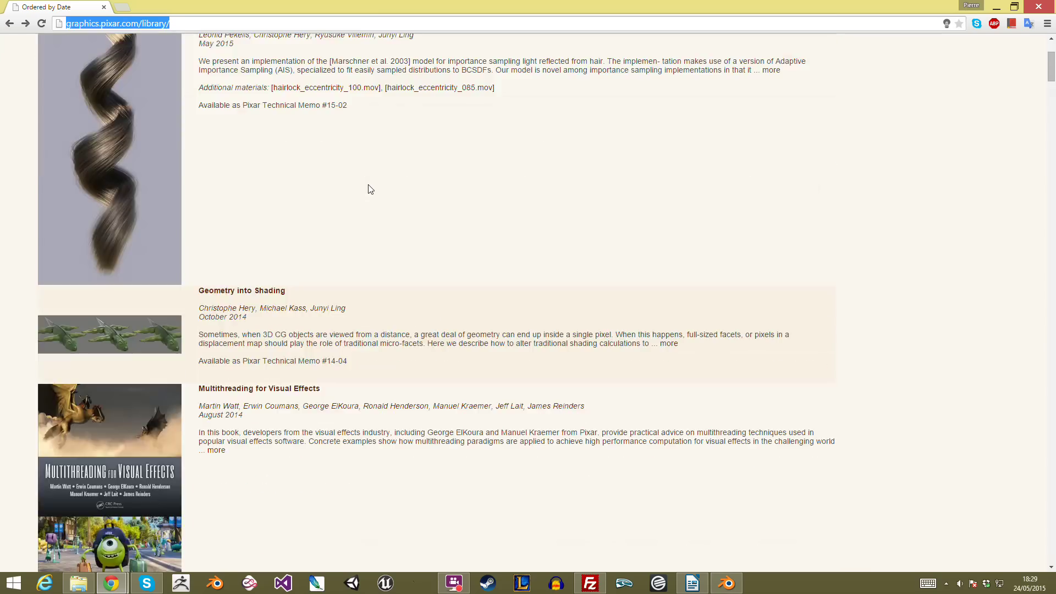
scroll(243, 186, down, 10)
scroll(243, 186, down, 20)
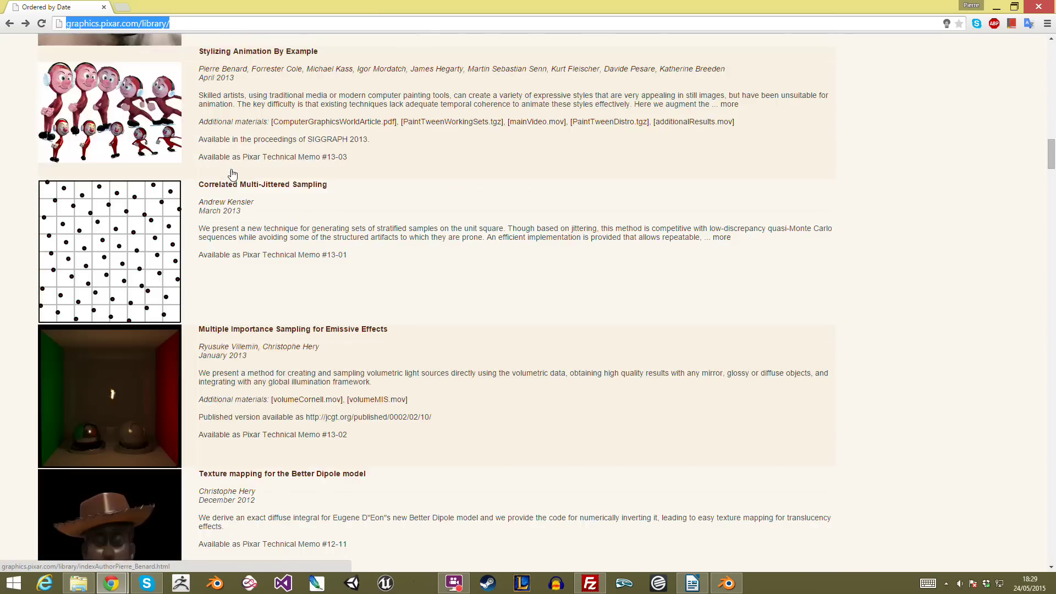
scroll(288, 208, down, 20)
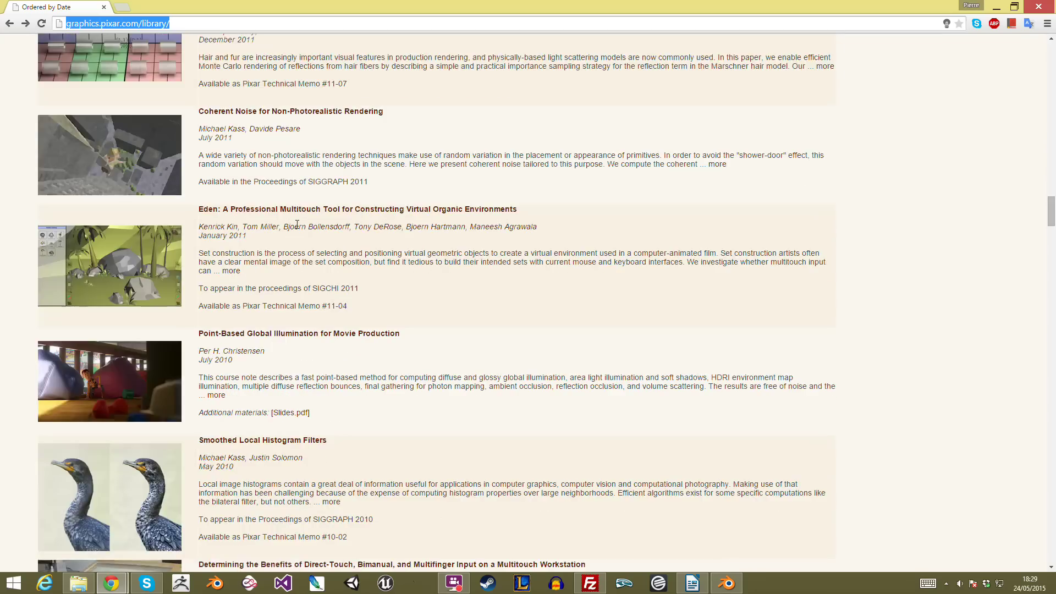
scroll(357, 301, down, 6)
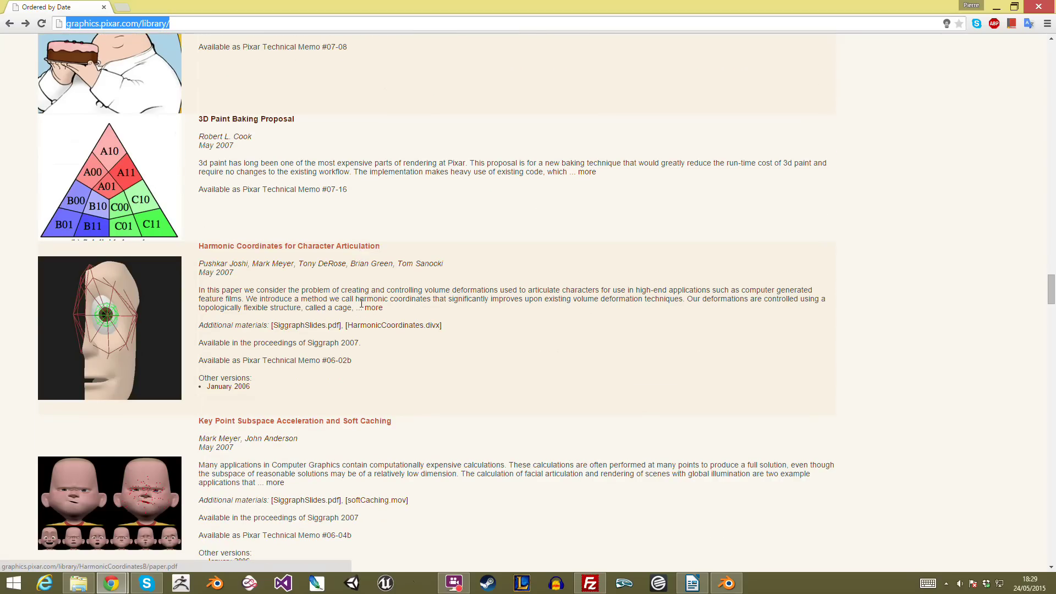
scroll(357, 306, down, 2)
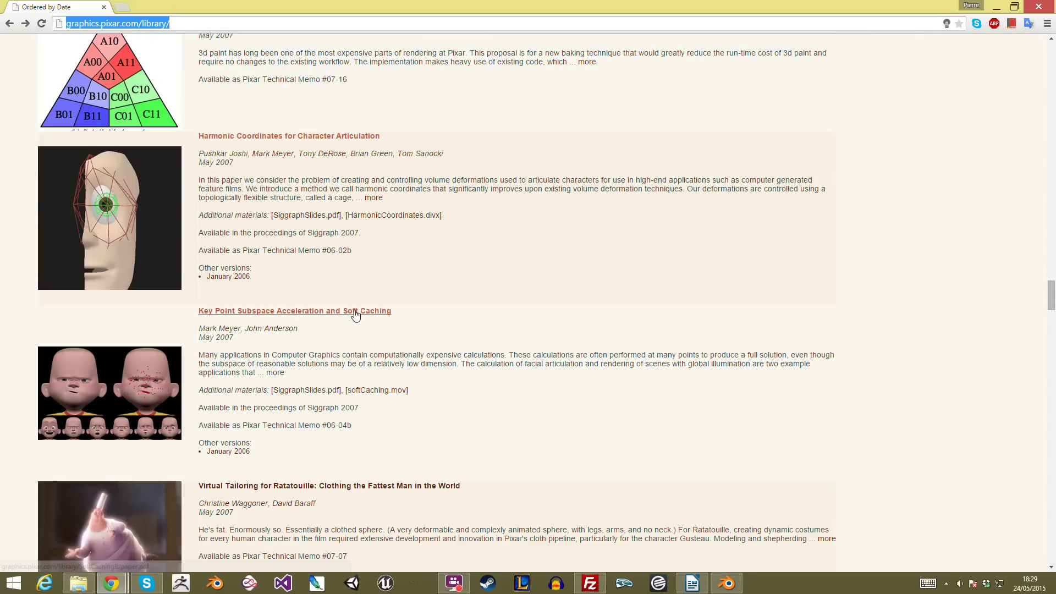
Open the "Harmonic Coordinates for Character Articulation" paper, enlarge it, and examine the caged rat character in Figure 1.
click(285, 136)
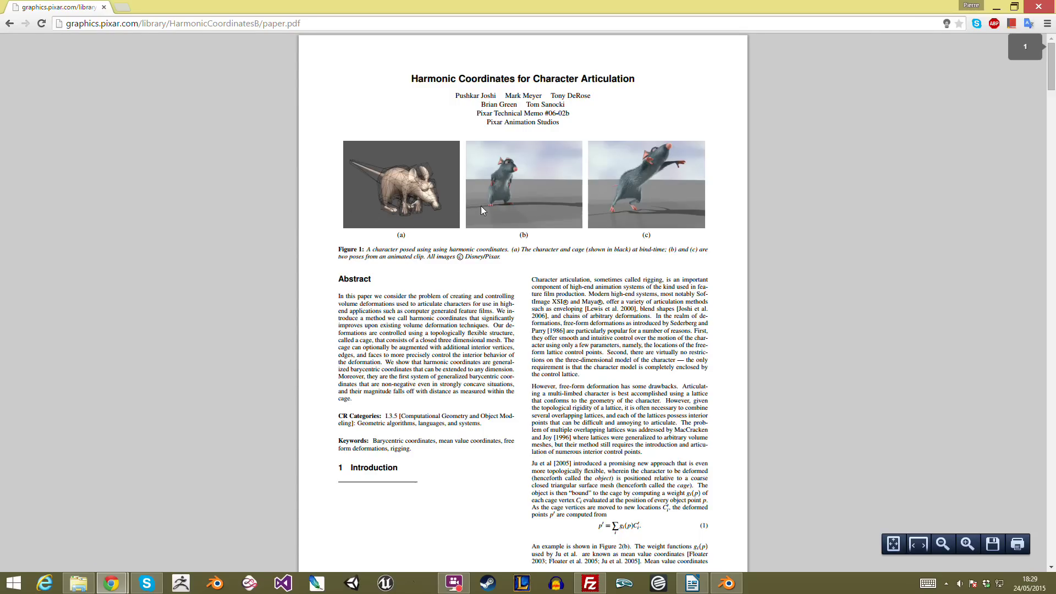
ctrl+scroll(478, 206, up, 8)
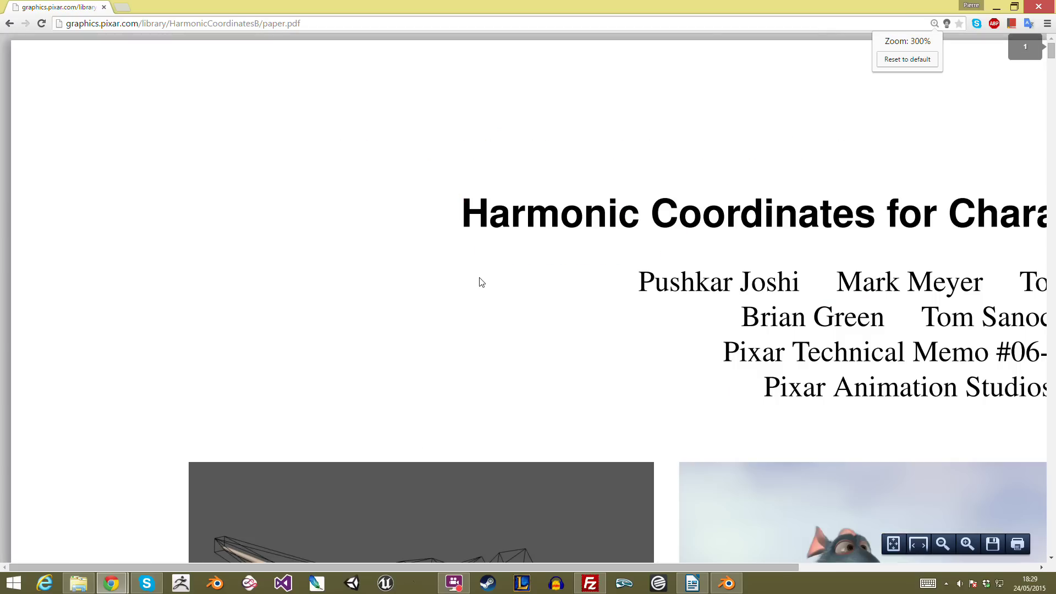
ctrl+scroll(479, 282, down, 2)
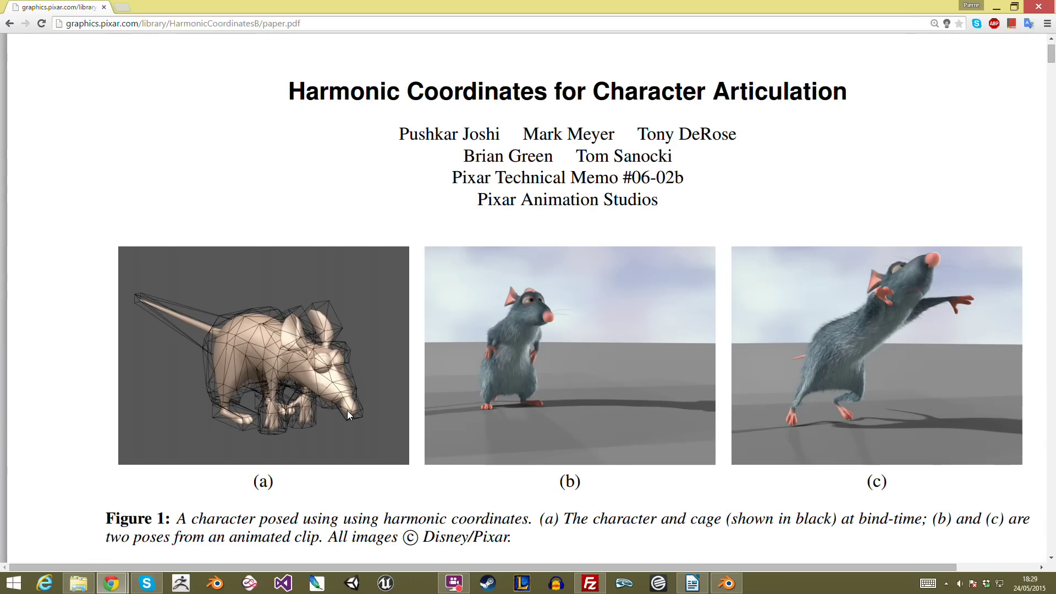
scroll(435, 388, down, 1)
drag(215, 466, 422, 387)
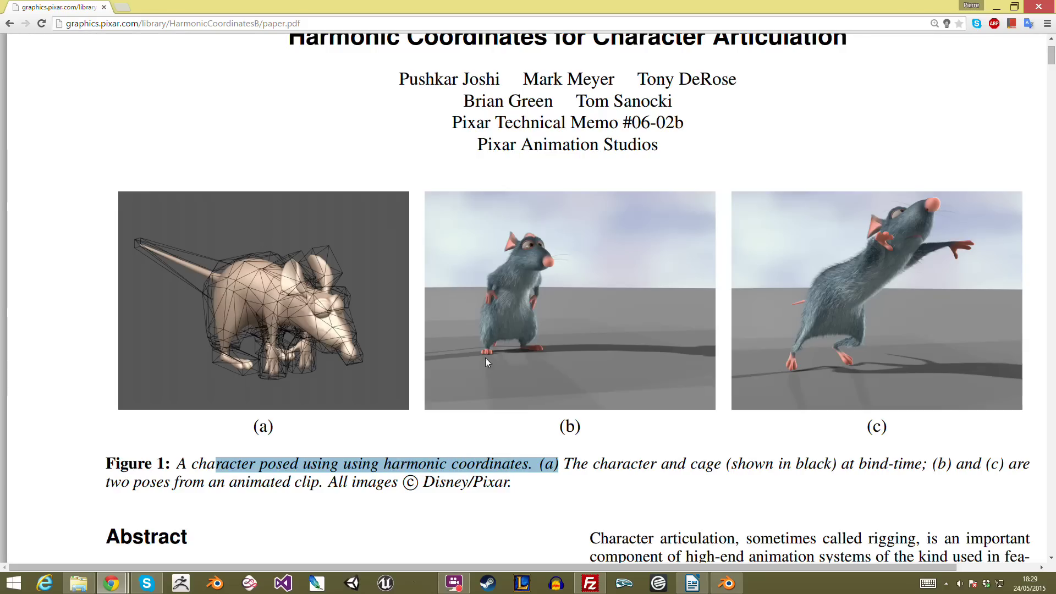
click(529, 381)
drag(540, 464, 539, 475)
click(550, 471)
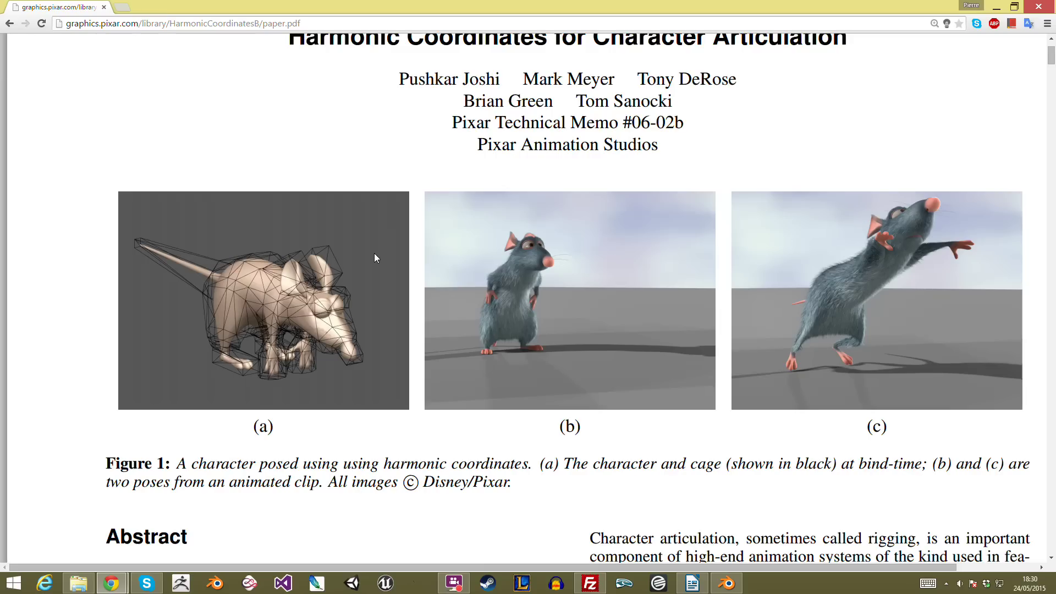
Examine the Figure 2 comparison of mean value and harmonic cage deformations, and the text that follows it.
scroll(323, 239, up, 2)
drag(593, 141, 675, 140)
scroll(435, 219, down, 3)
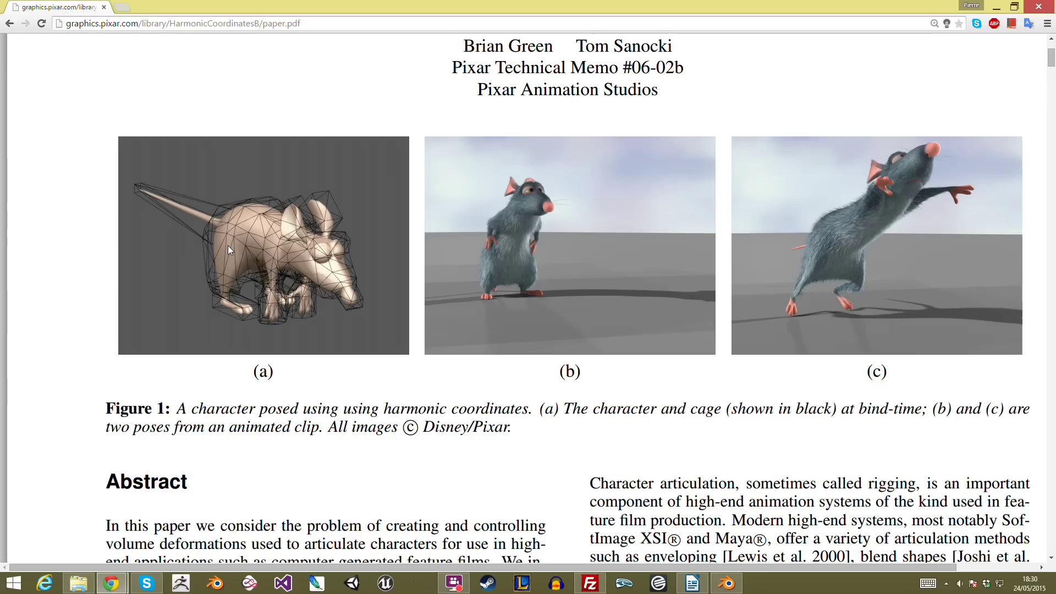
scroll(228, 245, down, 15)
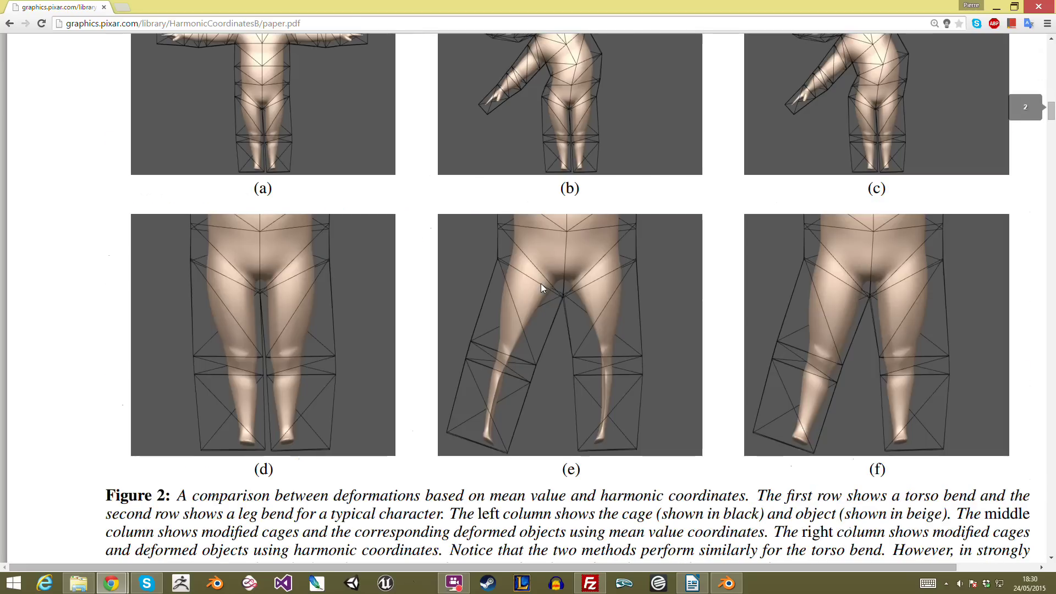
scroll(536, 275, up, 4)
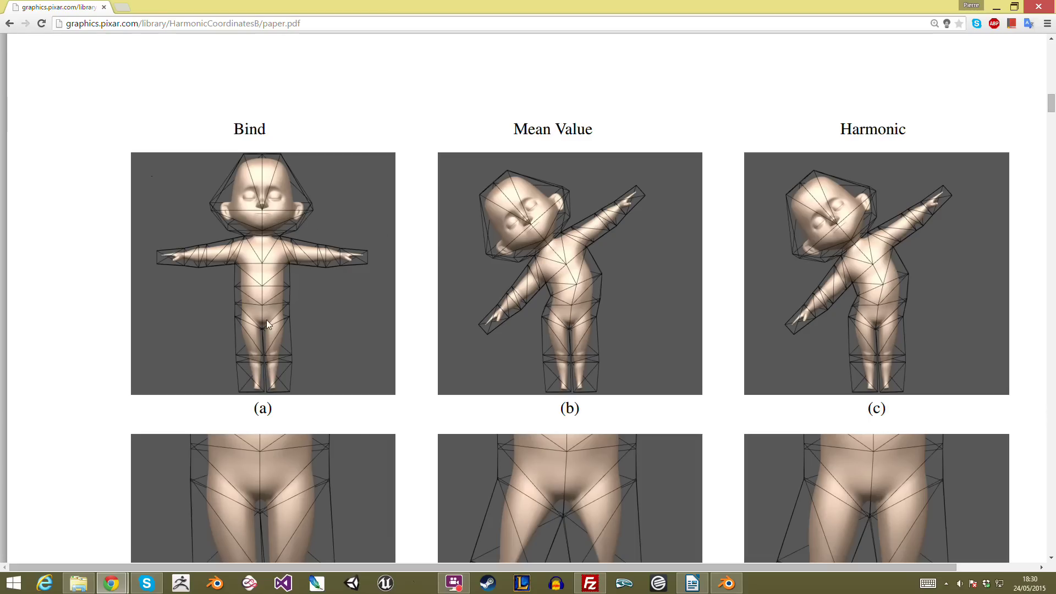
scroll(739, 299, down, 1)
scroll(739, 298, down, 2)
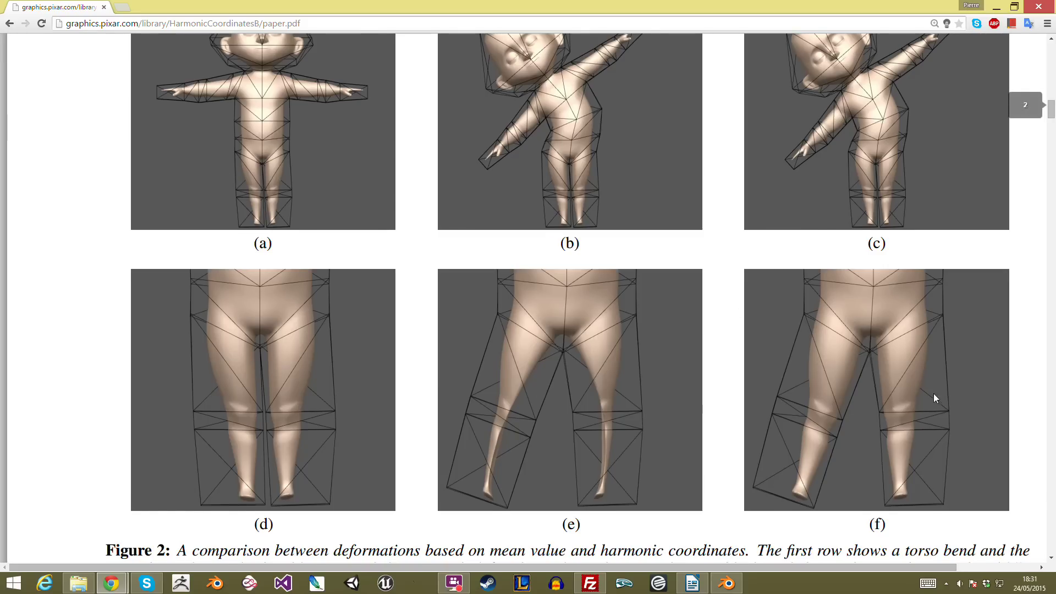
scroll(934, 396, down, 1)
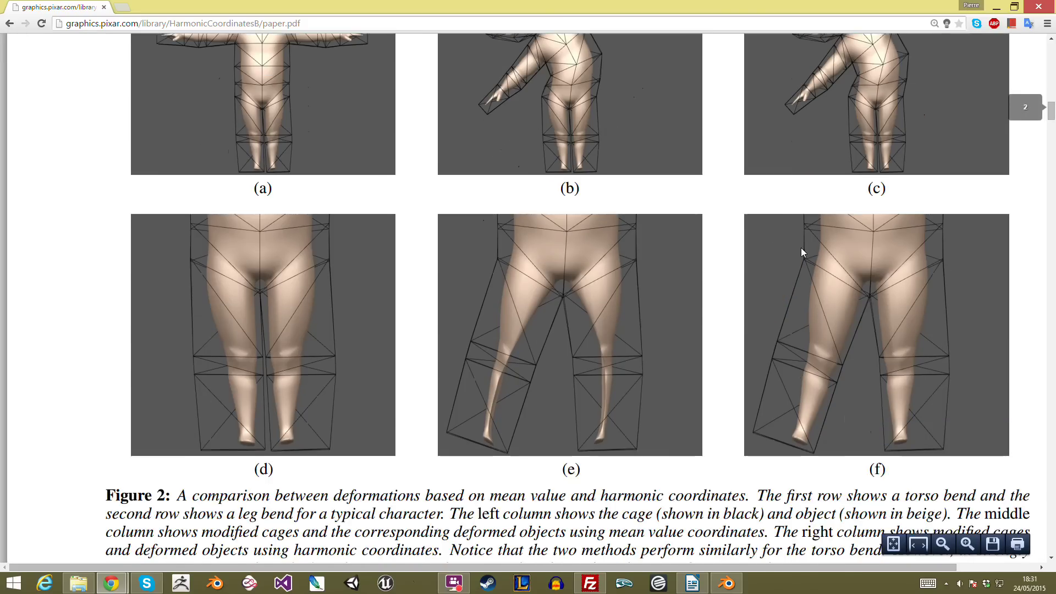
scroll(801, 247, down, 4)
scroll(665, 189, down, 8)
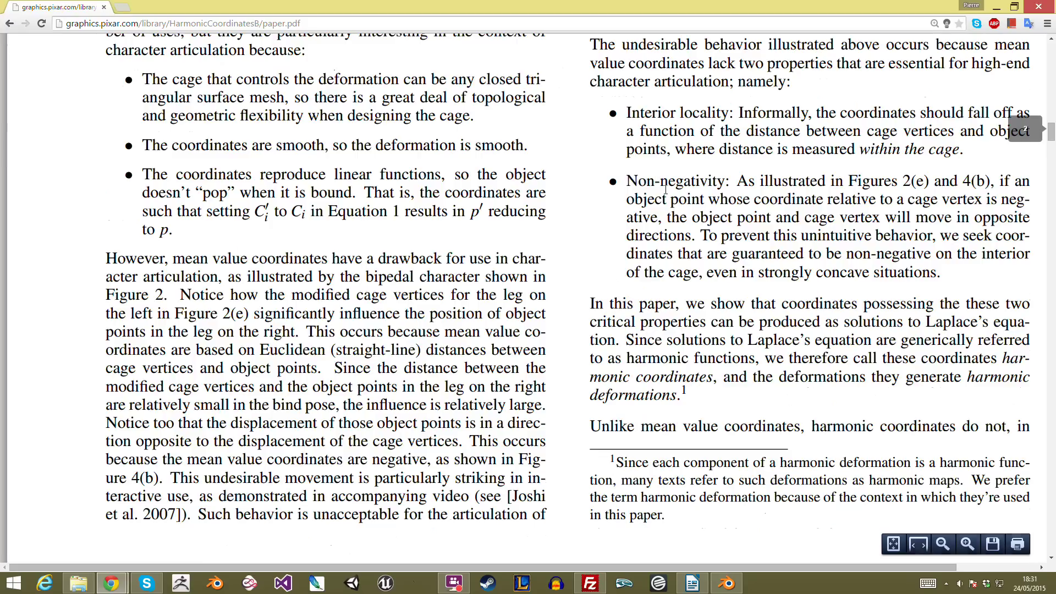
Switch to Blender, show the shoe and trouser leg in the right orthographic view, and deselect everything.
key(alt+Tab)
key(KP_1)
key(KP_5)
key(KP_6)
key(KP_3)
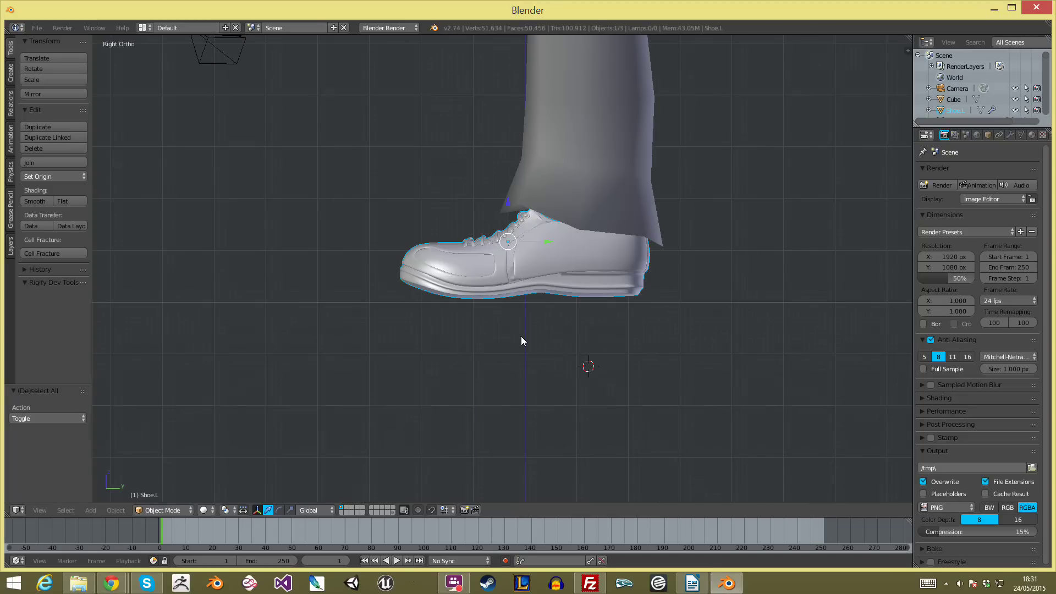
scroll(539, 330, up, 3)
key(a)
shift+middle_drag(537, 217, 488, 293)
key(alt+Tab)
key(alt+Tab)
scroll(487, 397, down, 1)
scroll(487, 397, down, 3)
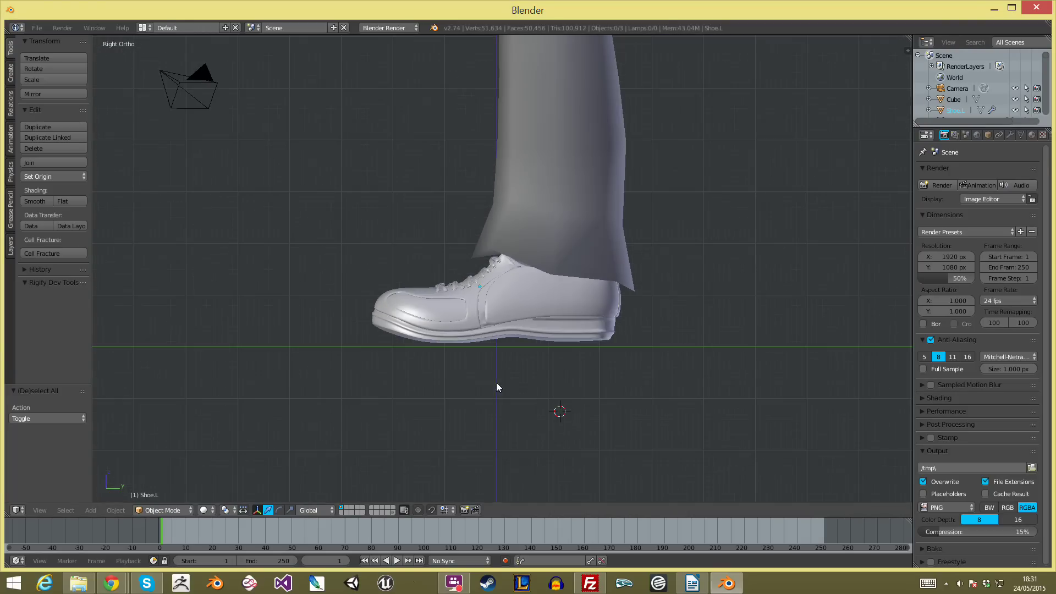
Select the vertices of the trouser leg's bottom cuff through the mesh in front view and scale them about 1.1 along X.
shift+middle_drag(560, 184, 526, 298)
scroll(527, 299, down, 4)
right_click(526, 255)
middle_drag(526, 255, 476, 332)
key(Tab)
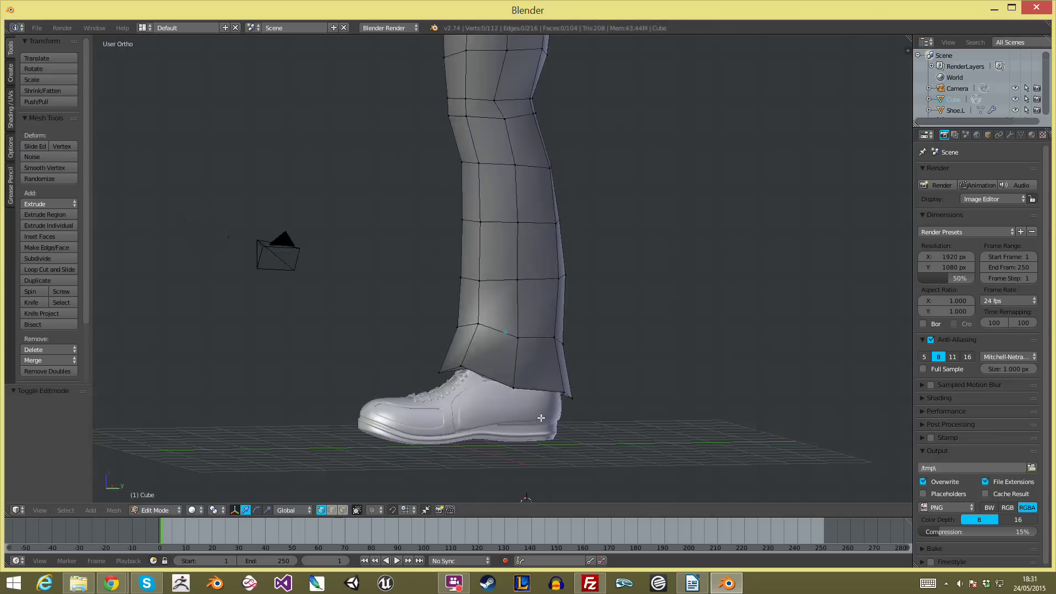
key(KP_1)
key(z)
key(b)
drag(392, 304, 604, 380)
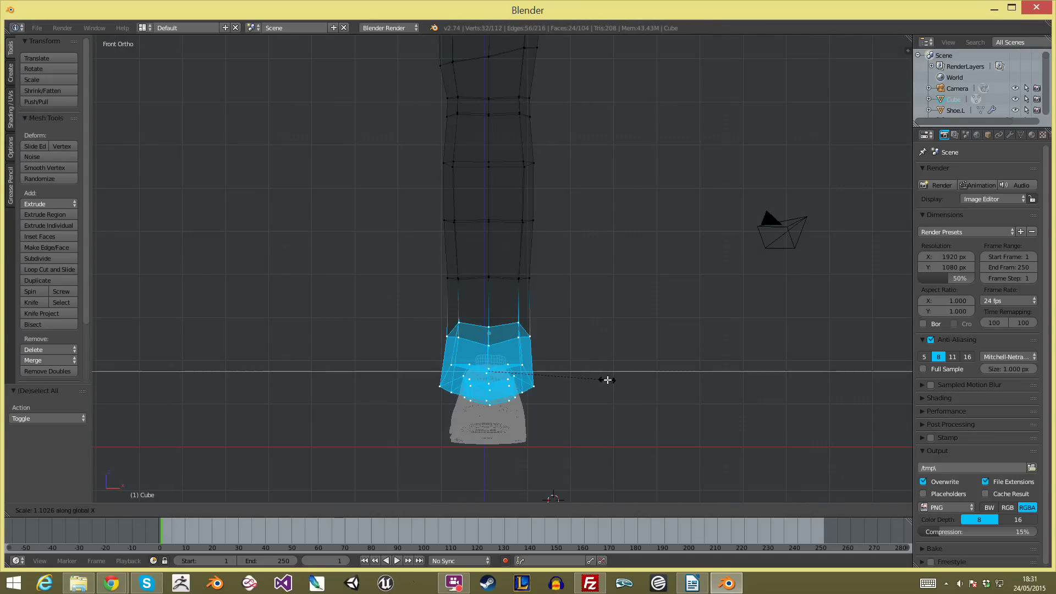
Return the trouser leg to Object Mode with solid shading and show it in the right orthographic view.
key(Tab)
key(z)
middle_drag(614, 376, 505, 387)
key(KP_3)
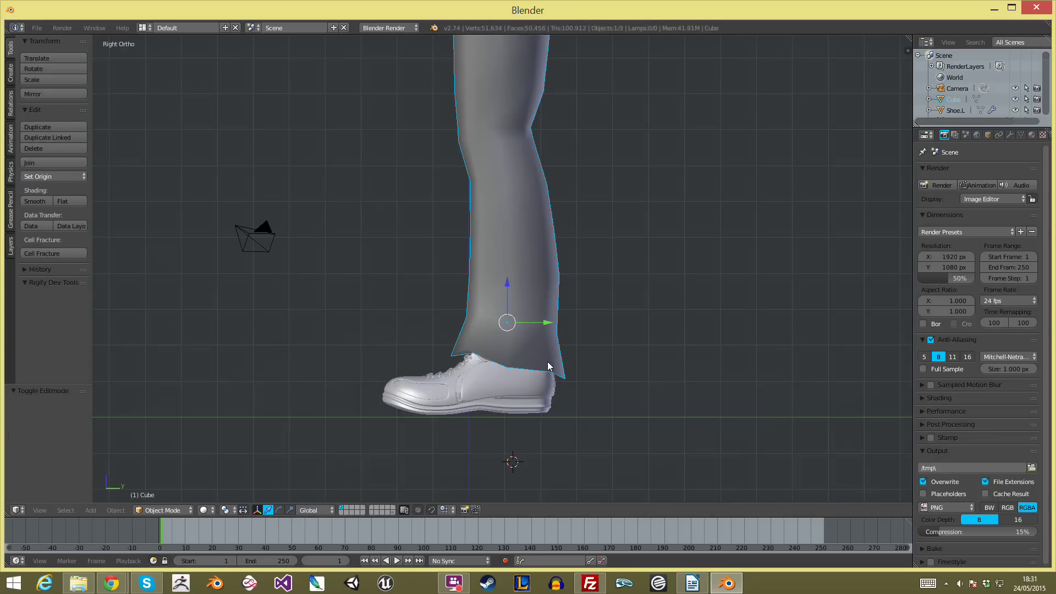
scroll(547, 359, up, 1)
scroll(541, 378, down, 4)
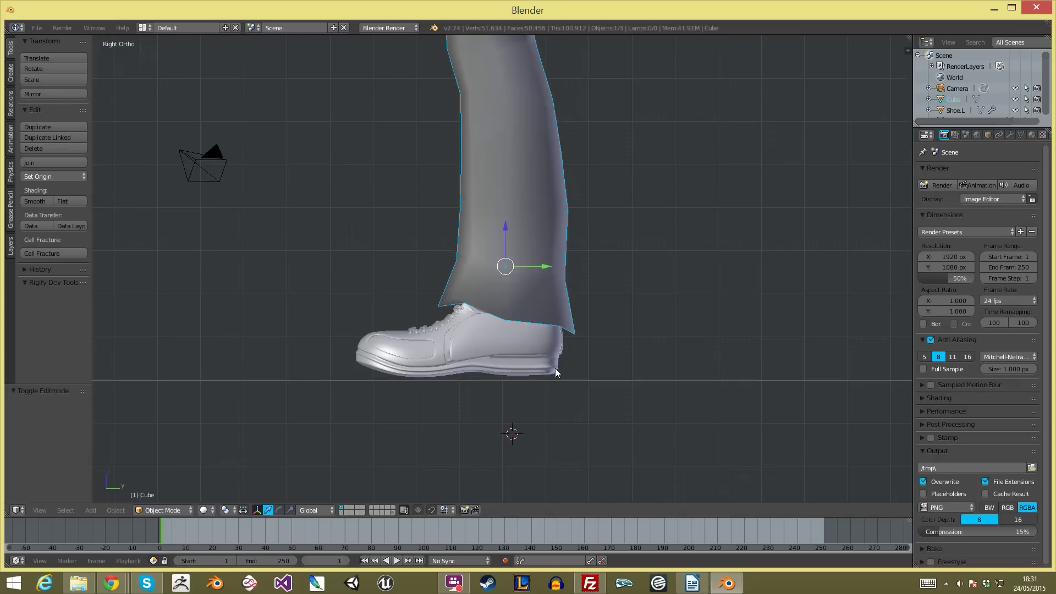
Place the 3D cursor at the middle of the shoe and hide the trouser leg object.
shift+middle_drag(453, 378, 484, 254)
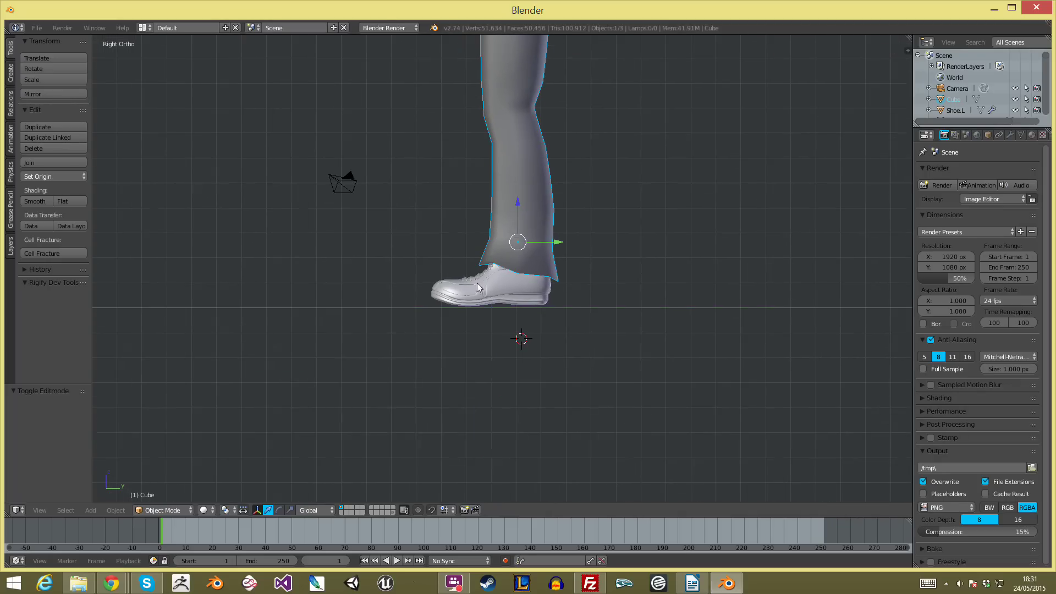
scroll(486, 259, up, 3)
key(a)
key(z)
key(a)
key(z)
scroll(479, 311, up, 3)
click(464, 324)
right_click(568, 255)
key(h)
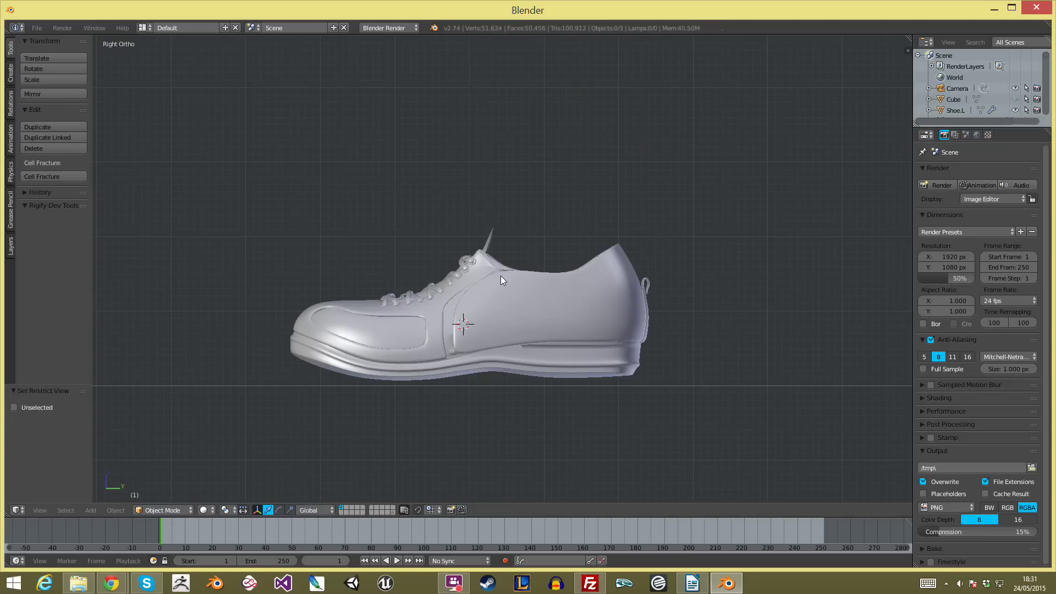
Add a mesh cube at the 3D cursor in the right orthographic view as the start of the shoe's cage.
scroll(511, 286, down, 4)
scroll(526, 344, up, 4)
middle_drag(523, 337, 503, 290)
key(KP_3)
key(shift+a)
mouse_move(504, 292)
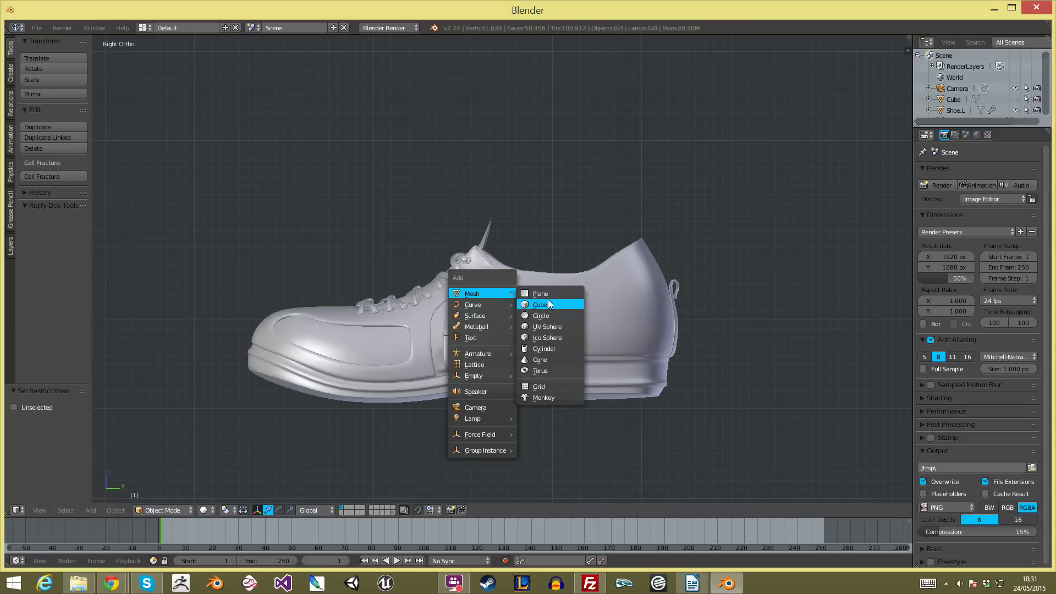
click(548, 303)
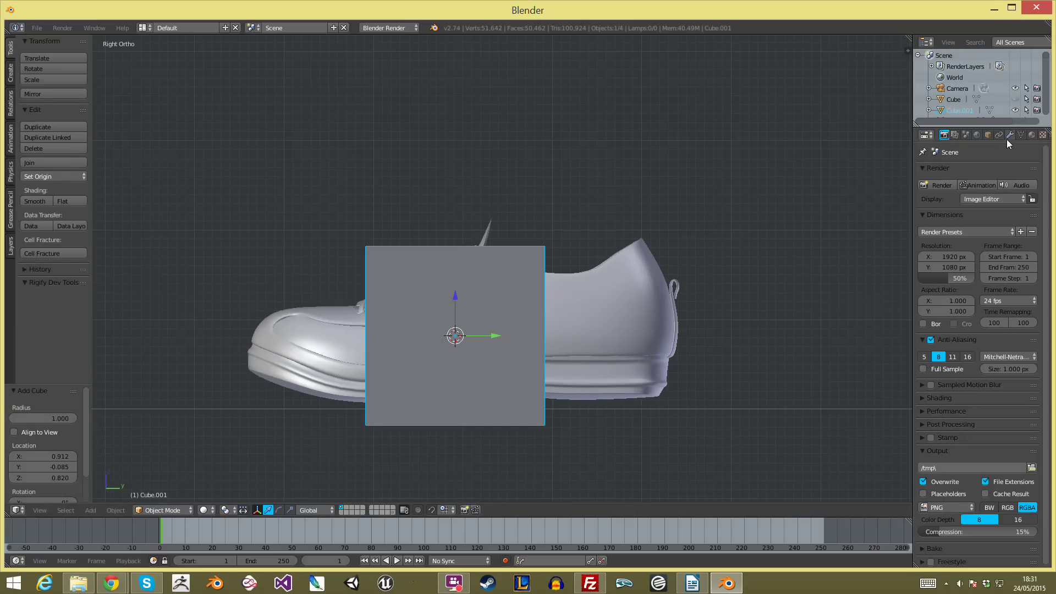
Enable Wire and Draw All Edges for the cube, set its maximum draw type to Wire, and exclude it from rendering.
click(988, 136)
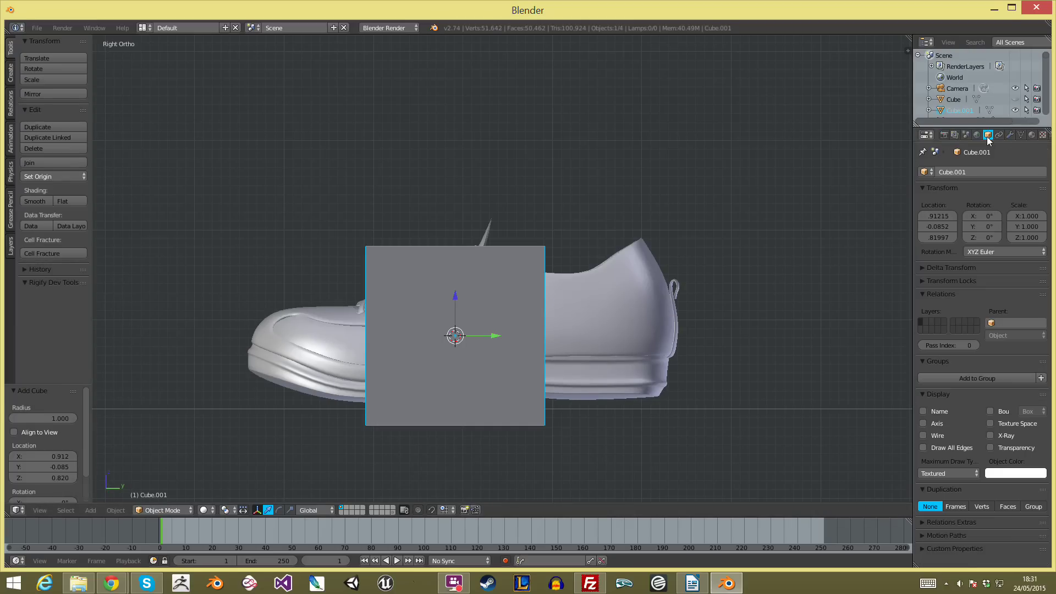
click(932, 436)
click(956, 473)
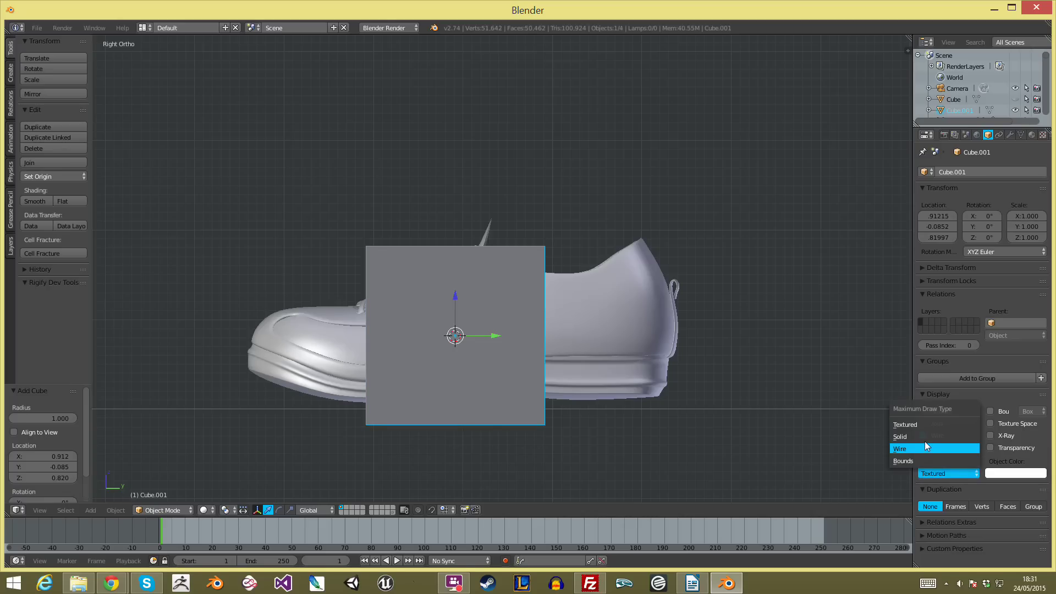
click(927, 449)
middle_drag(659, 394, 609, 257)
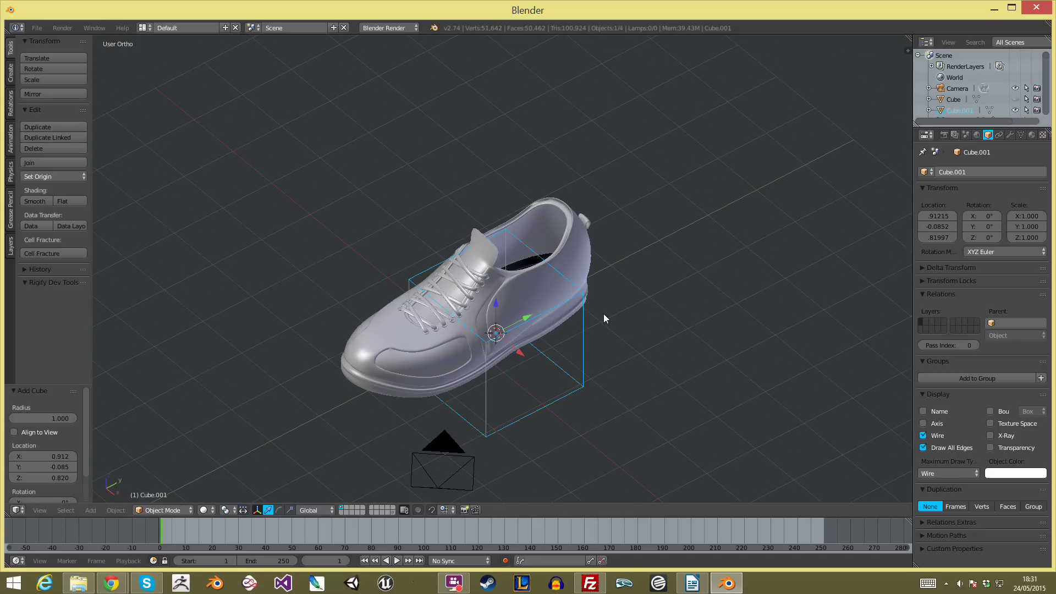
scroll(603, 330, up, 1)
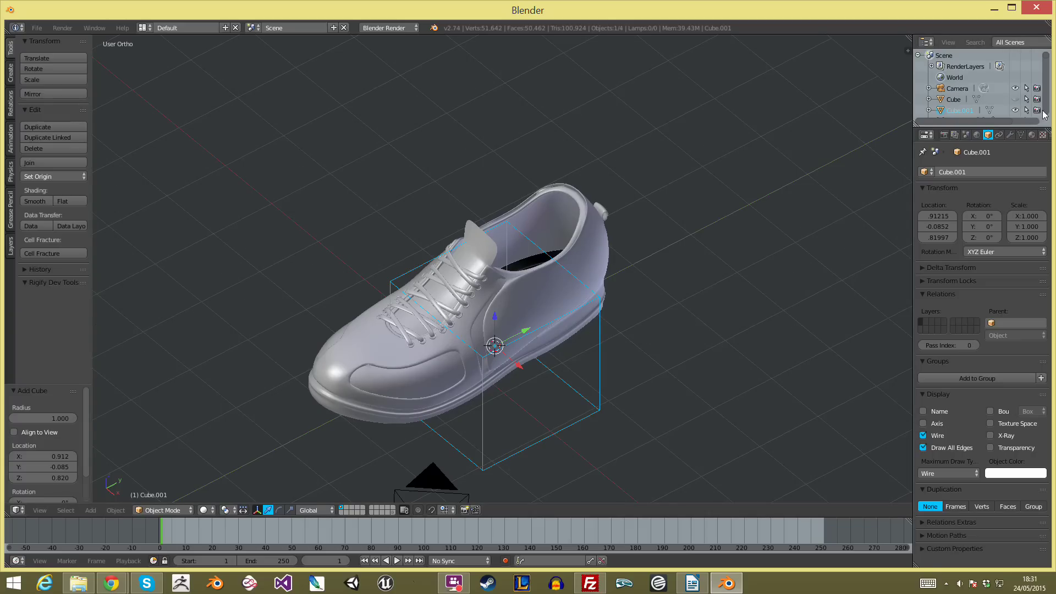
scroll(620, 369, down, 3)
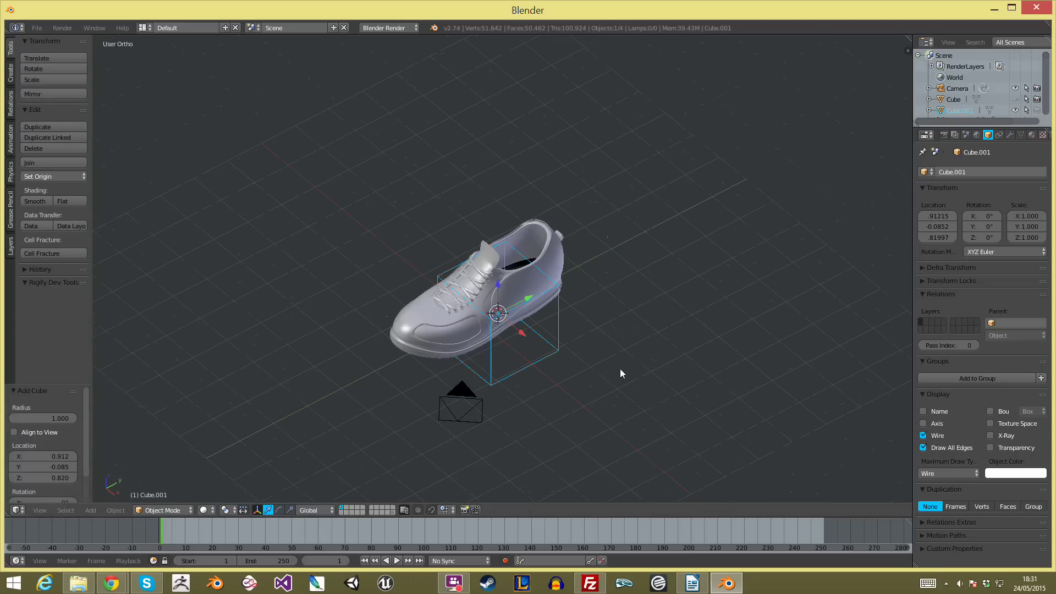
Move the cube about -0.76 along X so that it sits around the shoe.
key(a)
middle_drag(519, 379, 552, 385)
middle_drag(494, 448, 476, 389)
drag(559, 337, 509, 339)
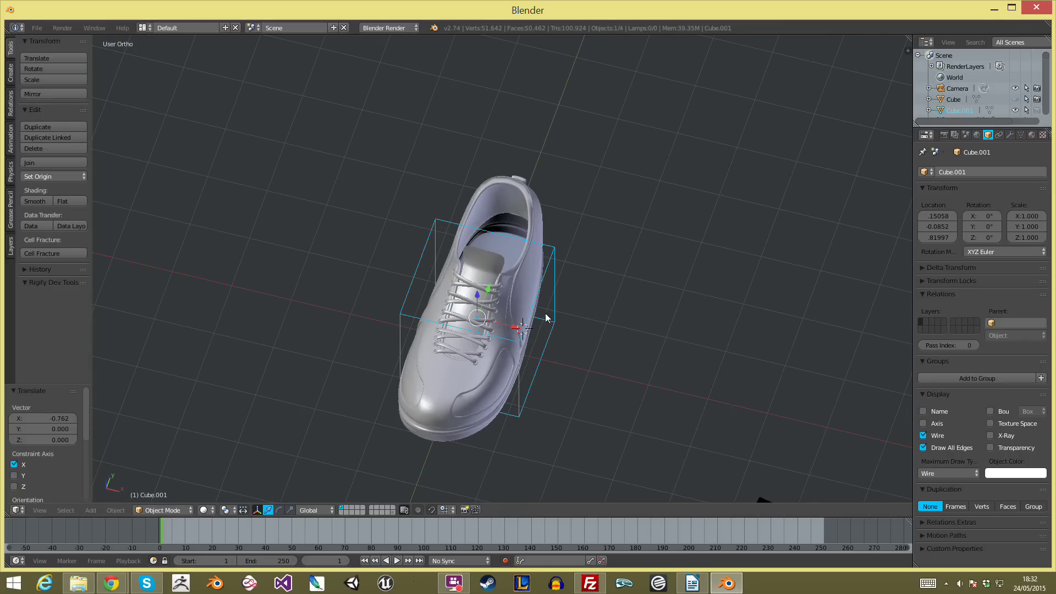
middle_drag(537, 325, 507, 362)
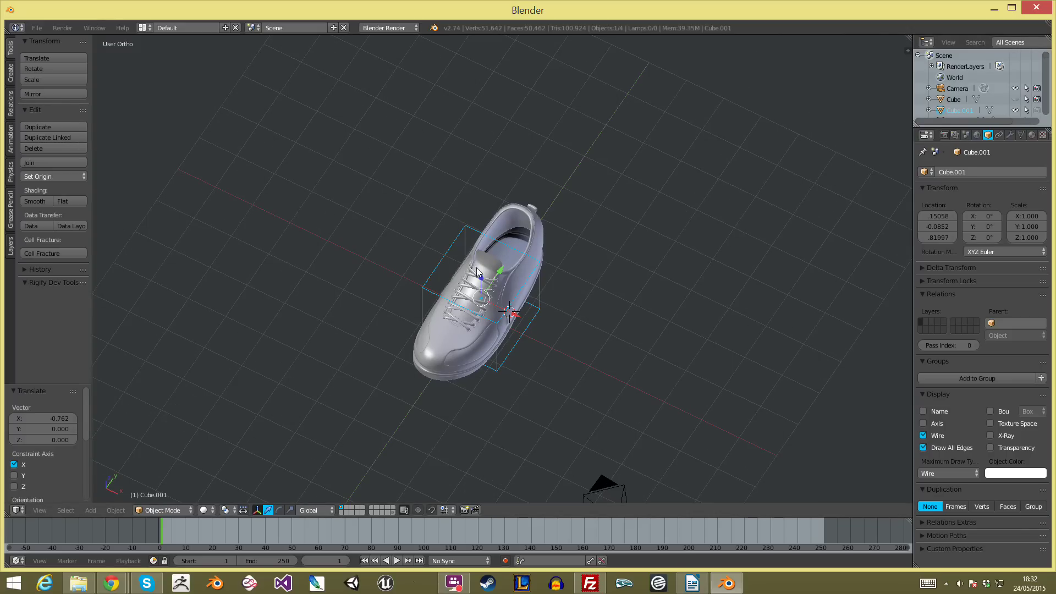
Enter Edit Mode on the cube in right view and add a centred horizontal loop cut around it.
key(KP_3)
scroll(511, 354, up, 4)
key(Tab)
key(a)
scroll(542, 377, down, 2)
scroll(484, 352, up, 2)
key(ctrl+r)
click(532, 331)
right_click(521, 332)
key(a)
key(b)
drag(355, 316, 385, 435)
key(g)
click(278, 434)
key(ctrl+z)
Switch to wireframe shading and move and rotate the cage's lower front vertices to just beyond the shoe's toe.
key(z)
key(g)
click(341, 399)
key(r)
click(346, 429)
key(g)
click(352, 440)
Select the cage's upper front vertices and move them forward above the shoe's toe.
key(a)
key(b)
drag(347, 199, 412, 267)
key(g)
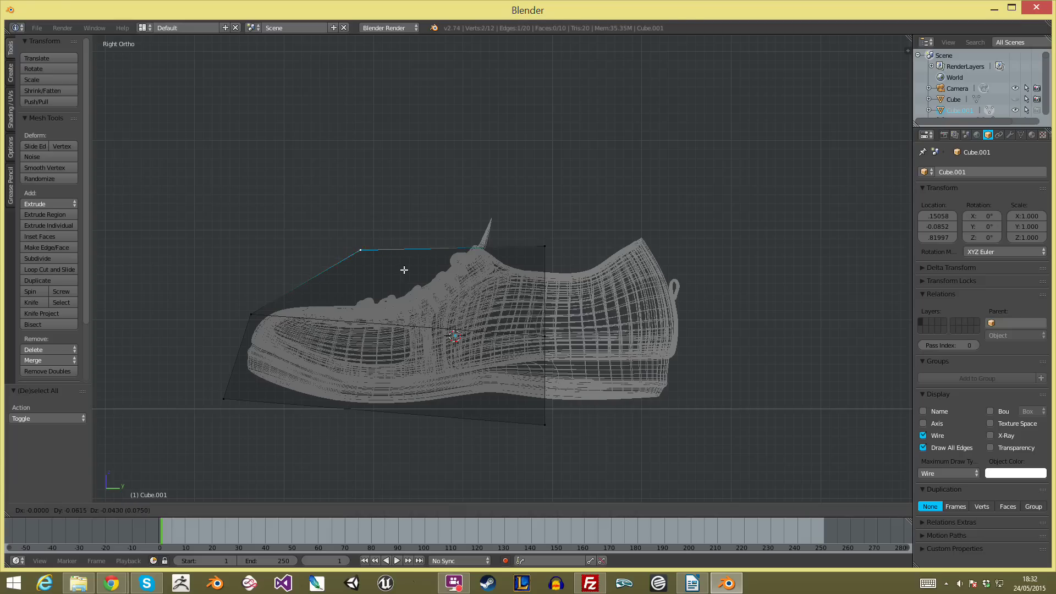
click(303, 283)
Move the cage's rear vertices to mid-shoe, scaling them about 1.12, and extrude them back past the heel.
key(a)
key(b)
drag(518, 179, 566, 437)
key(g)
click(533, 351)
key(s)
click(547, 361)
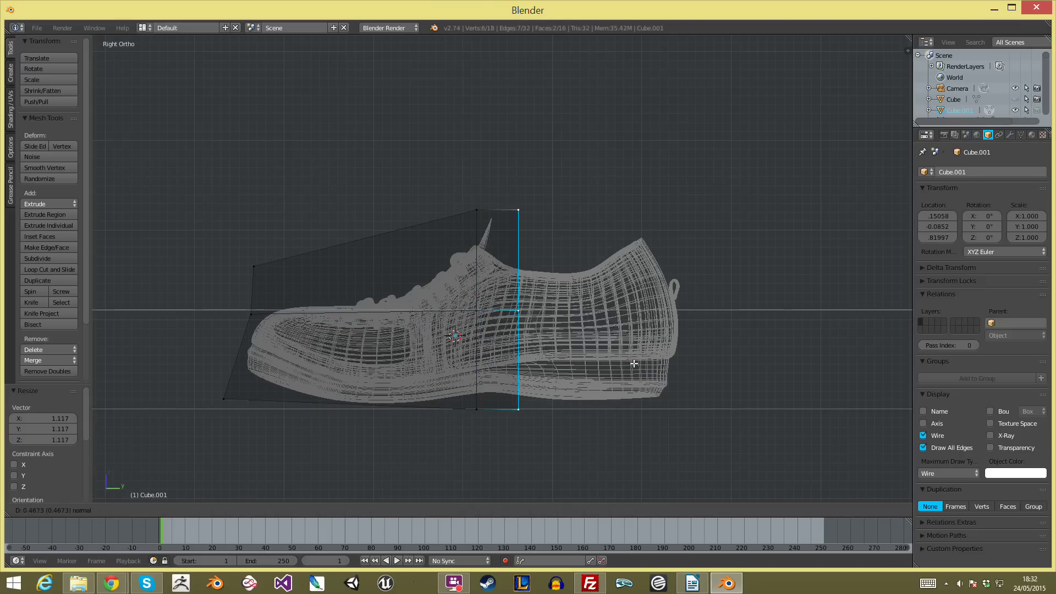
key(e)
click(762, 366)
In top view, centre the whole cage on the shoe and scale it along X to fit the shoe's width.
key(KP_7)
key(a)
scroll(682, 362, down, 2)
shift+middle_drag(572, 360, 594, 335)
key(a)
drag(524, 267, 518, 273)
key(s)
key(x)
click(626, 306)
Scale the cage's heel end narrower and add a loop cut across the section between heel and mid-shoe.
key(a)
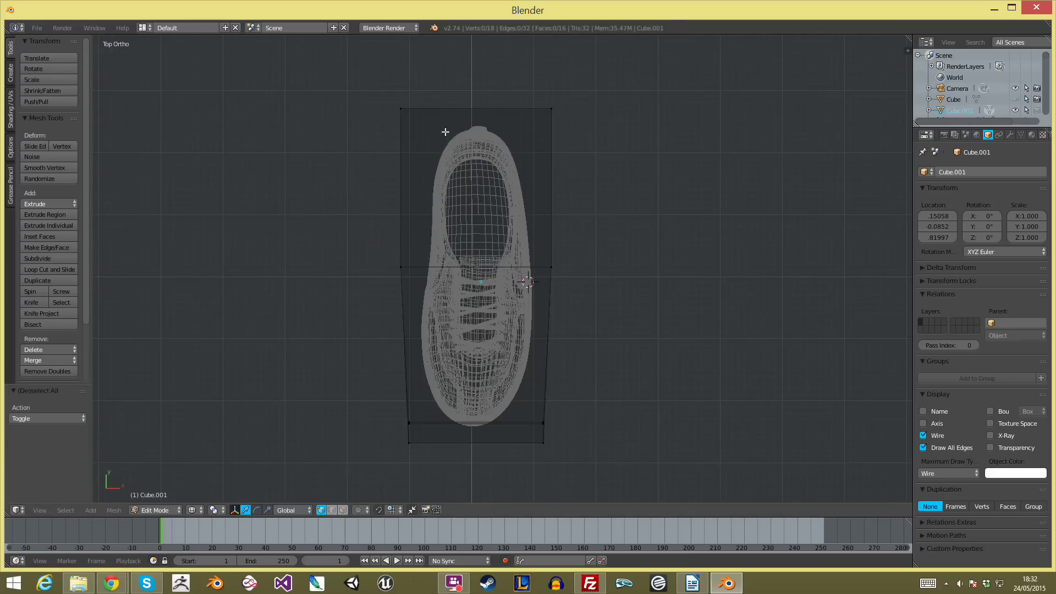
drag(410, 104, 625, 133)
key(s)
click(584, 133)
key(ctrl+r)
click(544, 248)
click(611, 227)
Select the cage's mid-shoe row of vertices and scale it about 0.91 along X.
key(a)
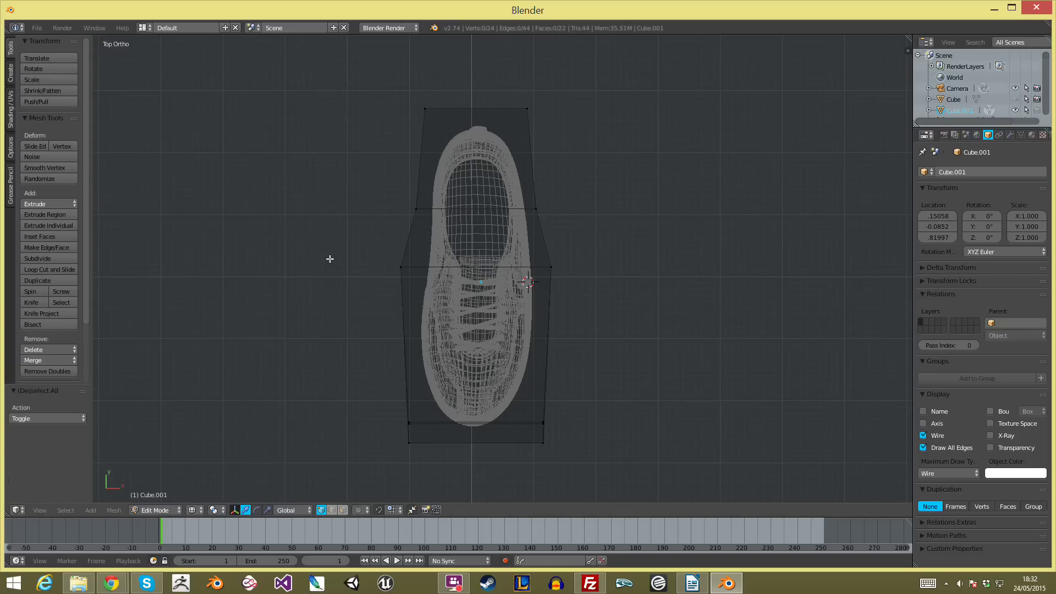
key(b)
drag(353, 240, 612, 288)
key(s)
key(x)
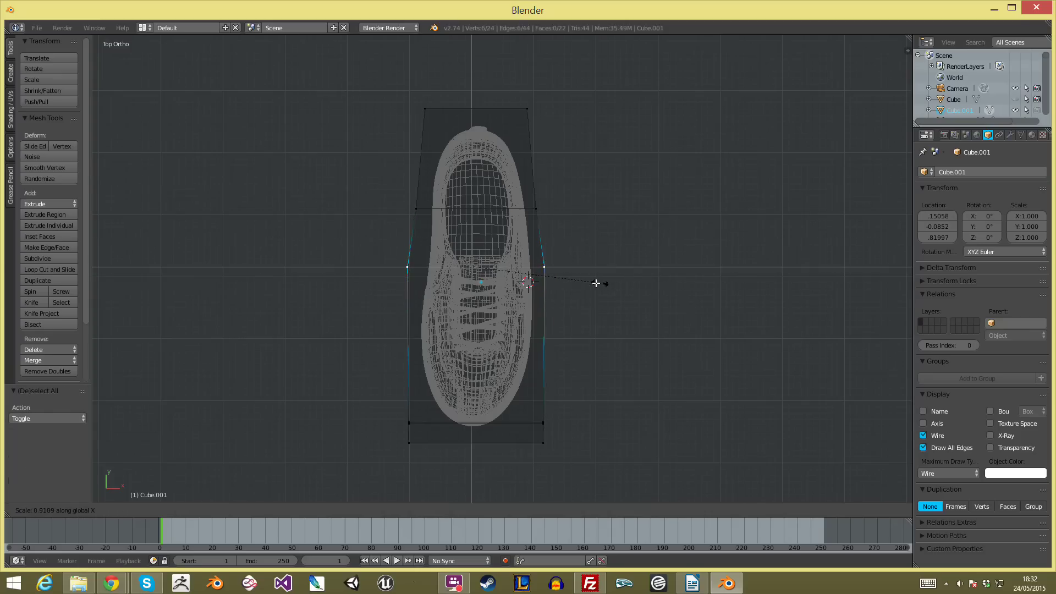
click(598, 284)
Add a loop cut across the cage's forefoot, slide it slightly toward the toe, and widen it.
key(ctrl+r)
click(549, 368)
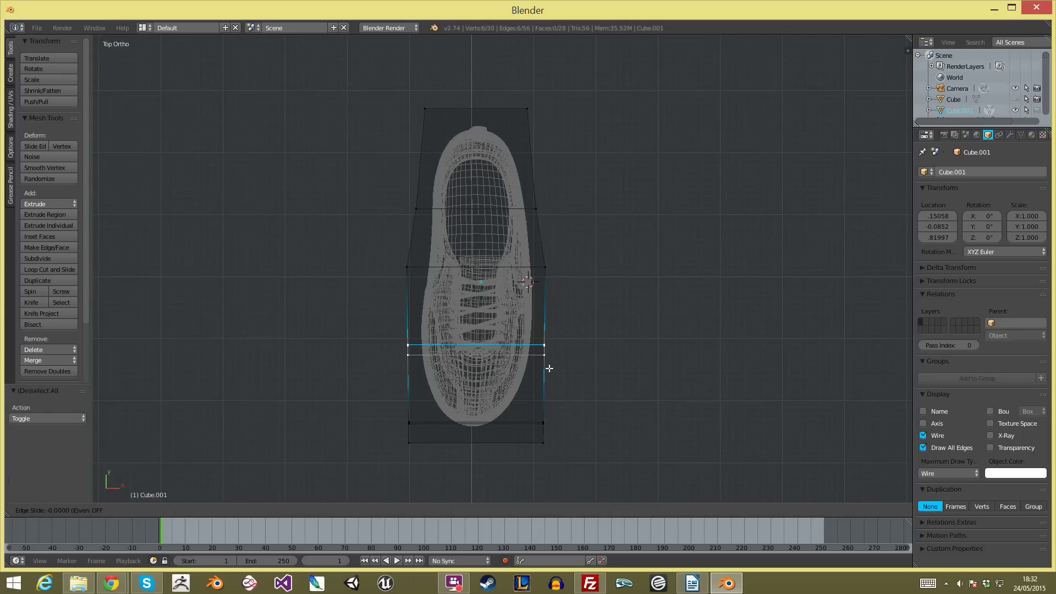
click(554, 380)
Scale the cage's toe end narrower, return to Object Mode, and show the cage in front view.
key(a)
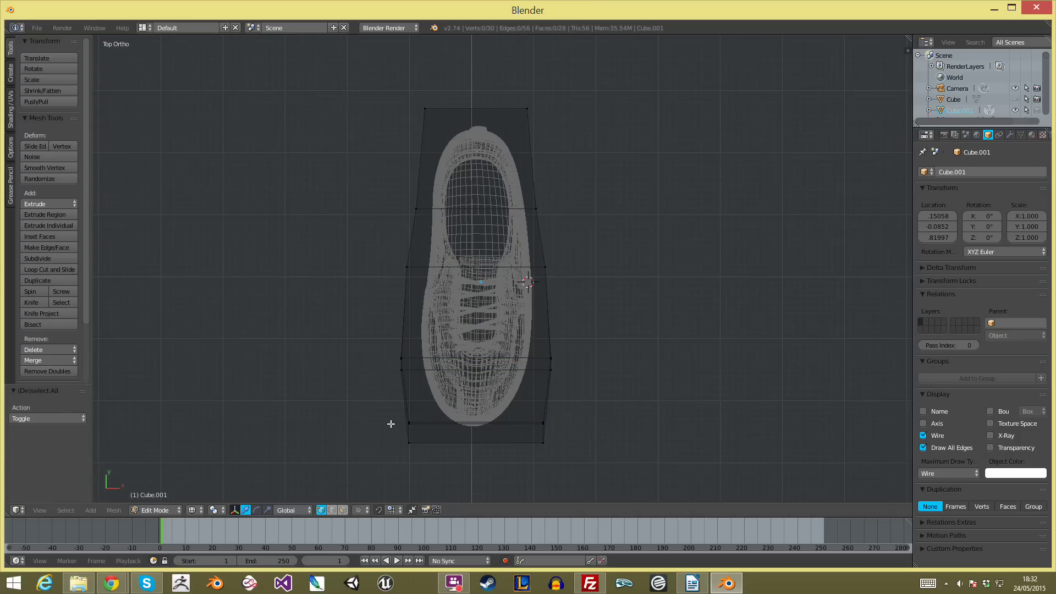
drag(369, 415, 630, 460)
key(Tab)
key(KP_1)
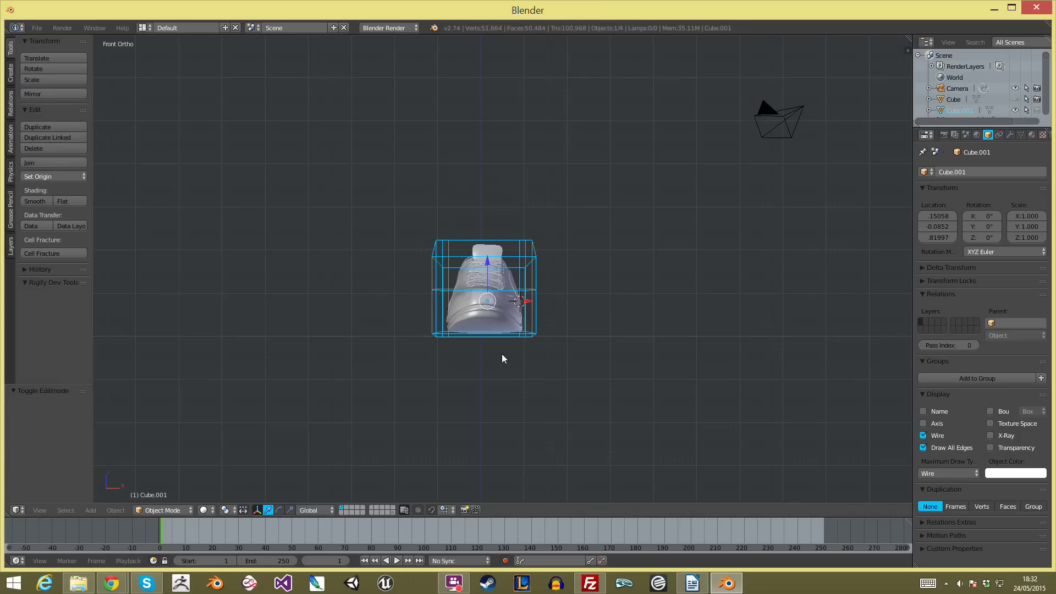
Select the cage's top vertices in front view, scale them narrower along X, and return to Object Mode.
key(Tab)
key(a)
key(b)
drag(339, 160, 629, 251)
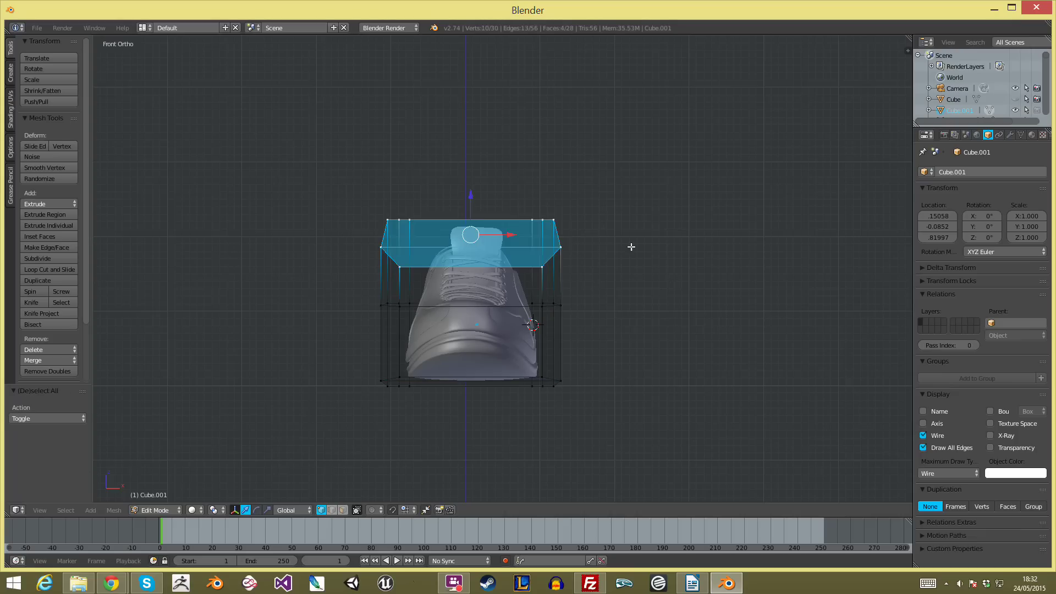
key(s)
key(x)
click(579, 249)
key(KP_3)
middle_drag(536, 338, 357, 348)
key(Tab)
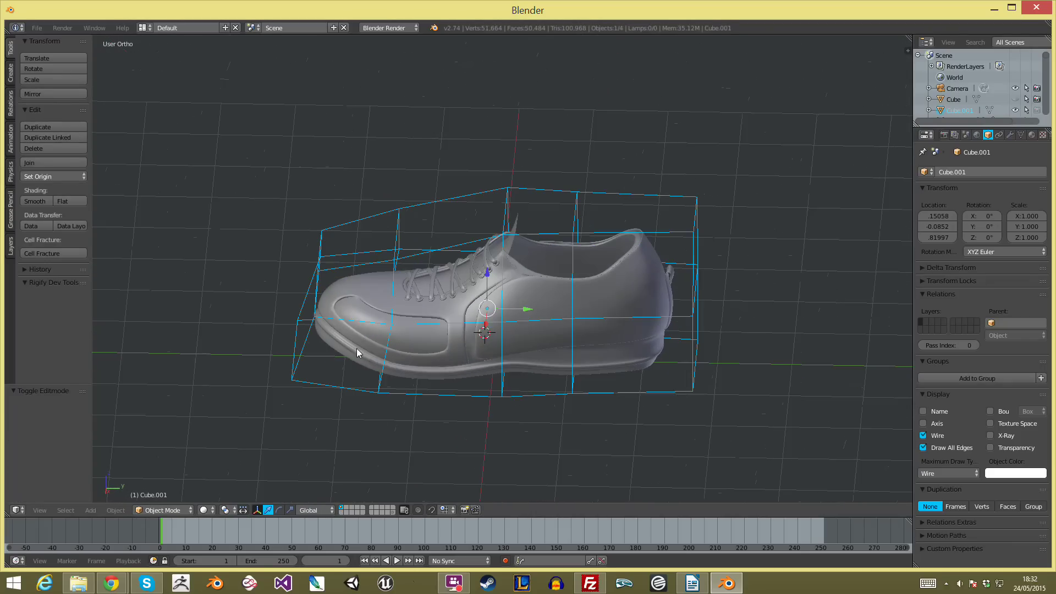
In right view with wireframe shading, scale the cage's middle horizontal loop about 1.11 and move it slightly down.
key(Tab)
key(KP_3)
key(z)
key(a)
shift+middle_drag(288, 325, 281, 257)
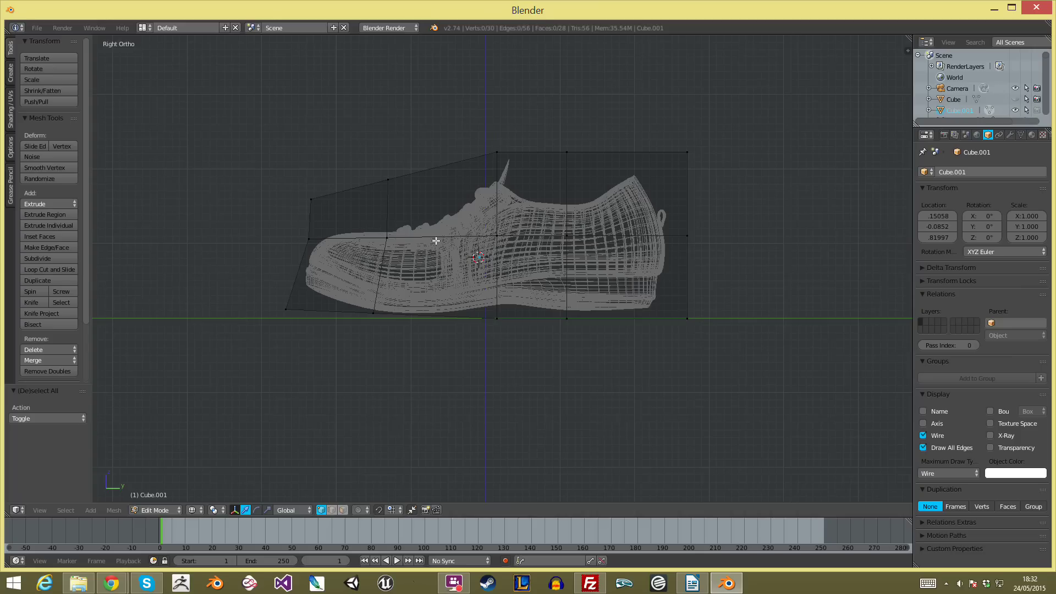
key(s)
click(764, 275)
key(g)
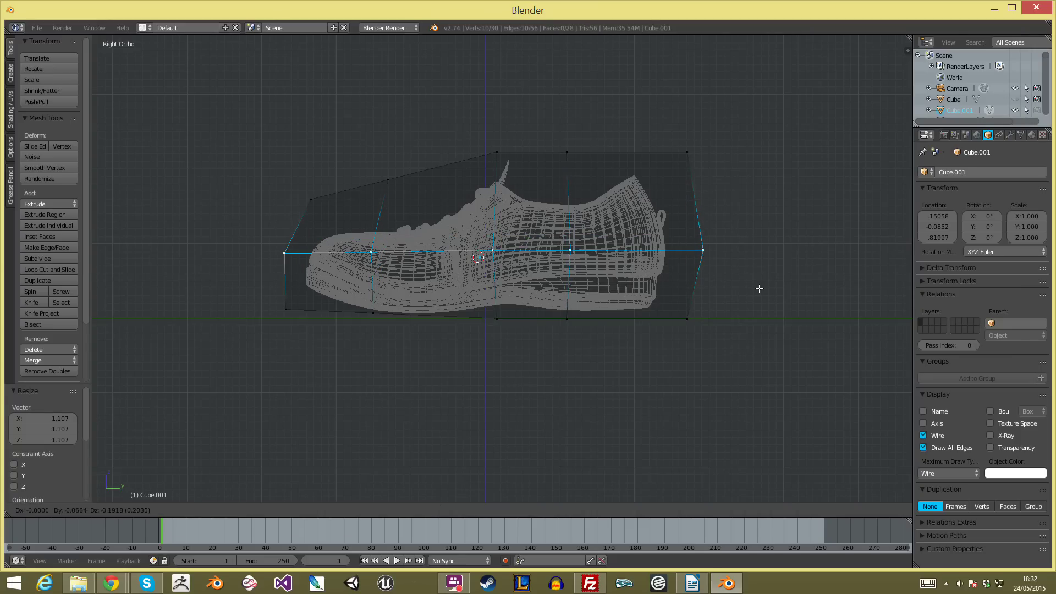
click(758, 289)
Select the cage's bottom vertices under the forefoot and mid-shoe, then move them slightly down and rotate them level with the sole.
key(a)
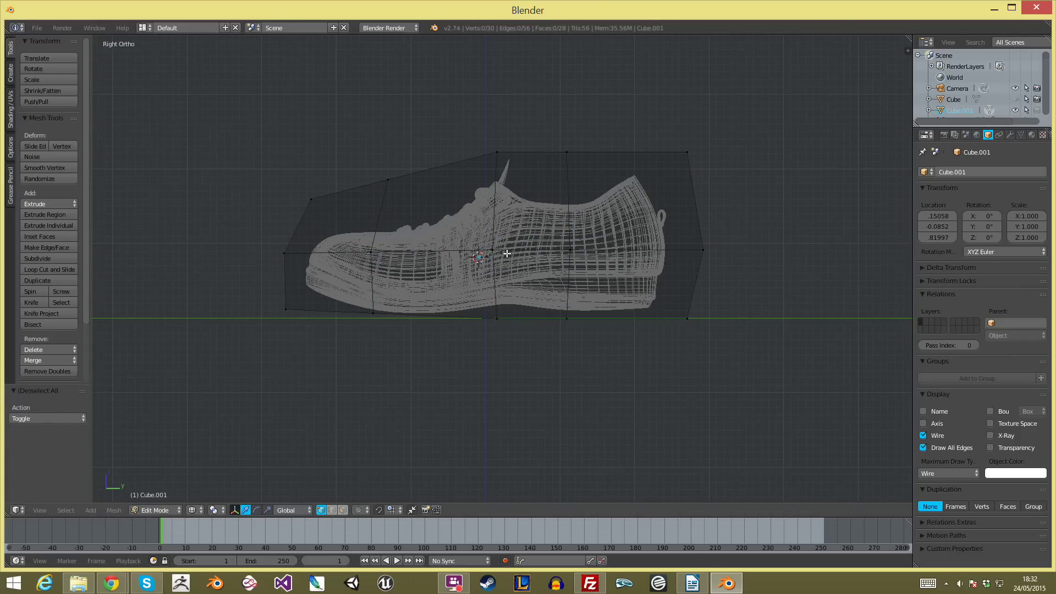
drag(310, 311, 532, 357)
key(g)
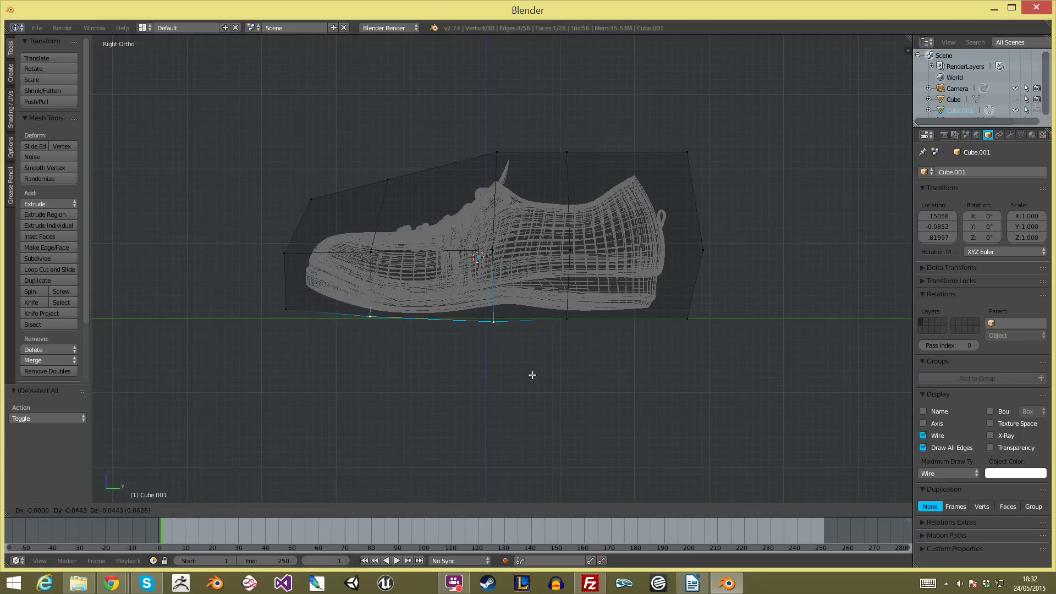
click(532, 376)
key(r)
click(539, 368)
In right view, move the cage's bottom toe vertices up toward the sole and lower the top toe vertices closer to the shoe.
key(a)
key(b)
drag(224, 283, 328, 364)
key(g)
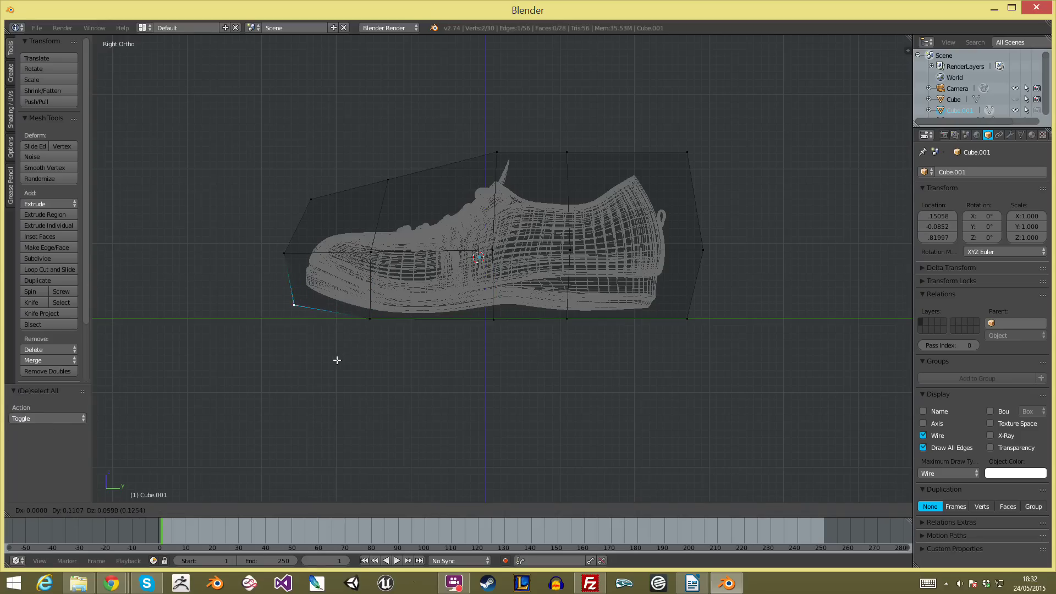
click(333, 362)
key(a)
key(g)
click(328, 238)
key(a)
Select the cage's top vertices above the forefoot and lower them closer to the shoe.
key(b)
drag(331, 131, 421, 199)
key(g)
click(421, 232)
key(a)
Move the cage's top heel vertices forward and slightly up, closer to the shoe's collar.
key(a)
key(g)
click(679, 193)
key(a)
key(b)
drag(672, 144, 721, 176)
key(g)
click(696, 192)
key(a)
drag(614, 135, 669, 167)
key(g)
click(678, 166)
Move the cage's middle heel vertices up and slightly inward, and shift the bottom heel vertices slightly closer to the sole.
key(a)
key(b)
drag(676, 218, 749, 281)
key(g)
click(732, 226)
key(a)
key(b)
drag(682, 271, 754, 342)
key(g)
click(748, 335)
key(a)
Switch to solid shading and show the cage's toe end from above with nothing selected.
key(z)
middle_drag(686, 318, 738, 337)
key(KP_7)
key(a)
shift+middle_drag(577, 483, 511, 349)
key(a)
Try to scale the cage's toe-end vertices in top view.
key(b)
drag(259, 227, 556, 379)
key(s)
key(x)
right_click(565, 345)
key(z)
key(b)
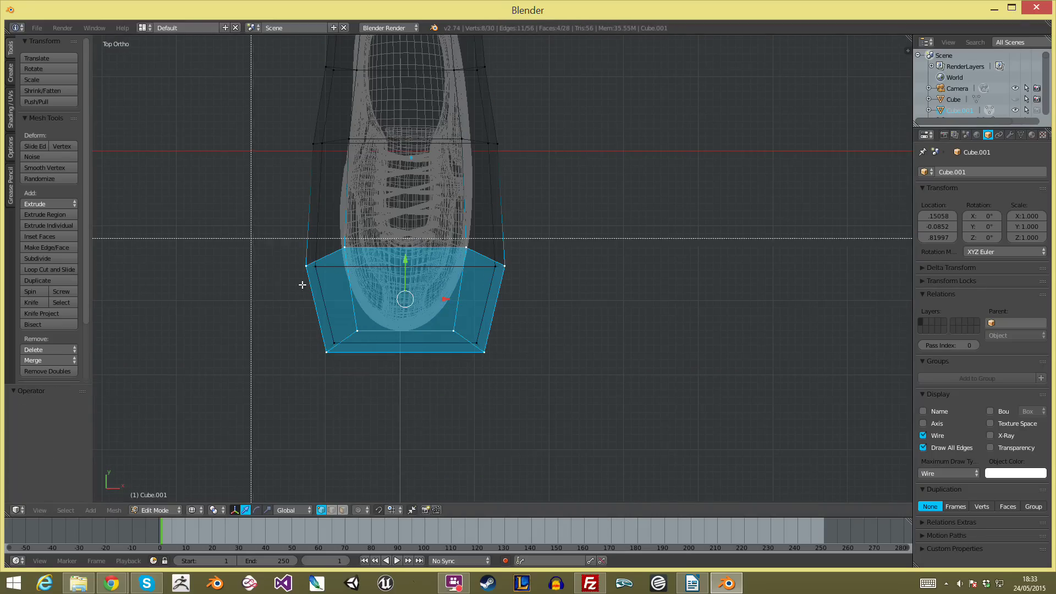
drag(254, 242, 606, 447)
key(s)
click(614, 410)
key(ctrl+z)
Select the cage's forefoot vertices in top view and scale them along X to fit the shoe's width.
key(b)
drag(580, 327, 99, 184)
key(s)
key(x)
click(551, 302)
key(a)
Scale the cage's front toe vertices along X to fit the tip, restore solid shading and return to Object Mode.
key(b)
drag(299, 305, 605, 412)
key(s)
key(x)
click(579, 406)
key(z)
key(Tab)
In right view with wireframe shading, add a centred vertical loop cut to the cage between the forefoot and instep loops.
mouse_move(550, 400)
middle_down()
mouse_move(493, 366)
mouse_move(524, 267)
middle_up()
key(KP_3)
key(Tab)
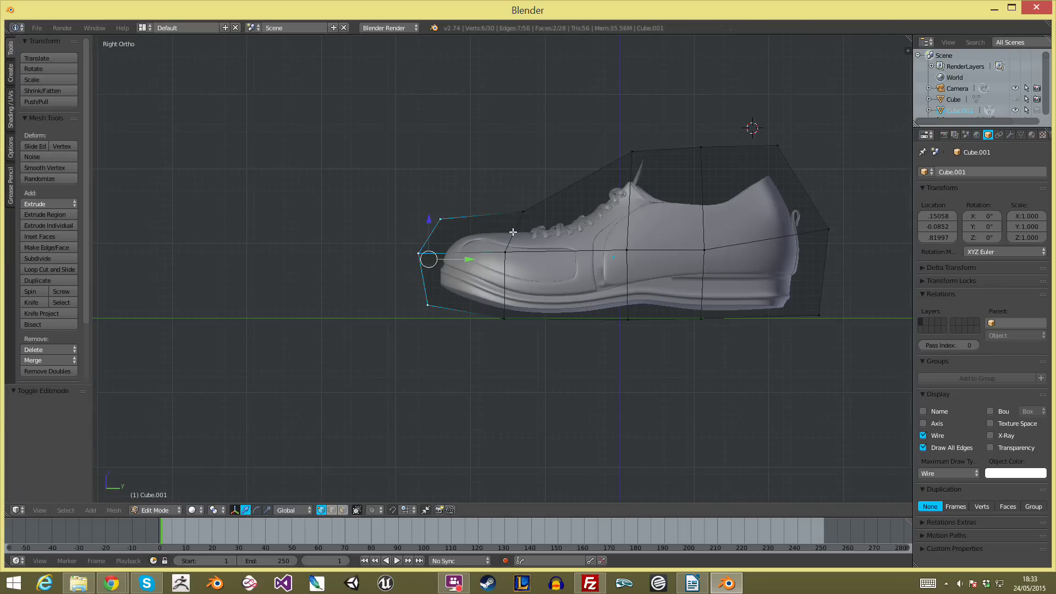
key(z)
scroll(574, 248, up, 4)
scroll(482, 261, down, 1)
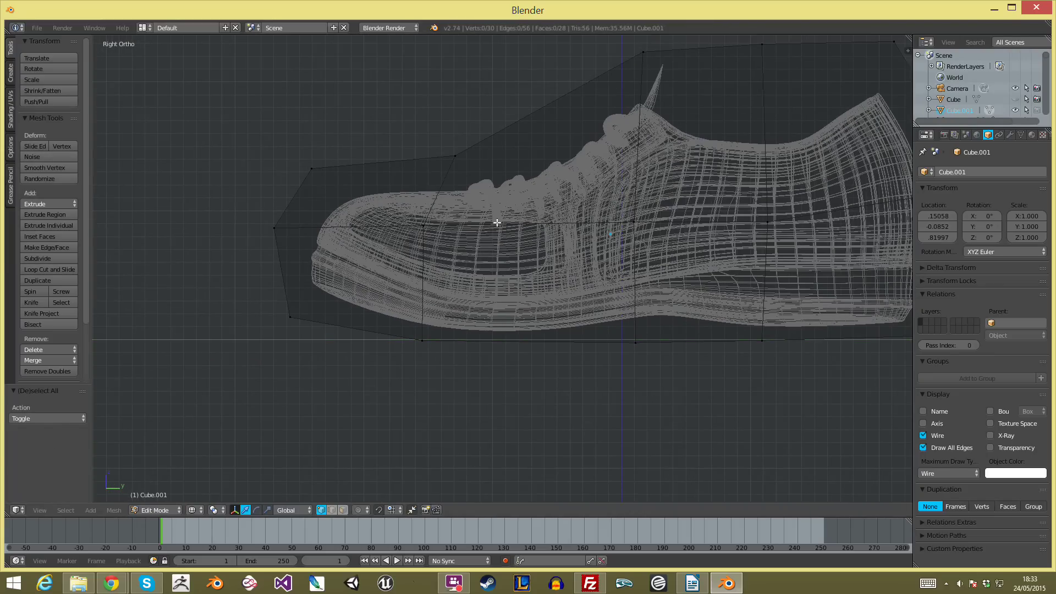
scroll(501, 228, down, 2)
key(ctrl+r)
click(511, 240)
right_click(510, 242)
Lower the new loop's top vertices toward the laces and move the forefoot loop slightly toward the heel.
key(a)
key(b)
drag(500, 100, 539, 184)
key(g)
click(517, 215)
key(a)
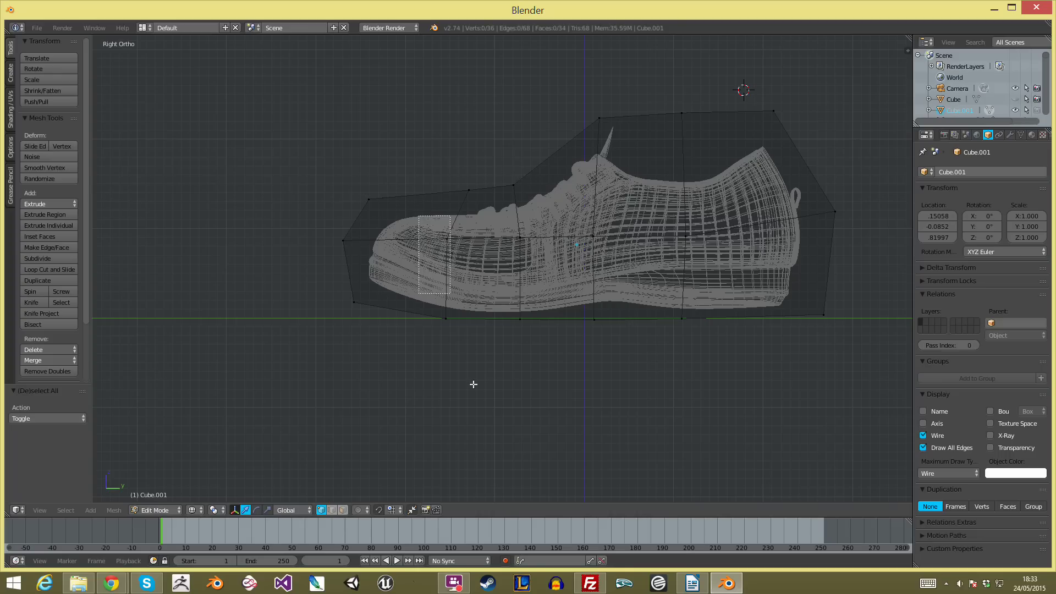
mouse_move(488, 277)
mouse_down()
mouse_move(522, 275)
mouse_move(501, 280)
mouse_up()
key(a)
Test the cage's bend by rotating the toe section and the heel section in turn, undoing each rotation.
drag(472, 212, 293, 451)
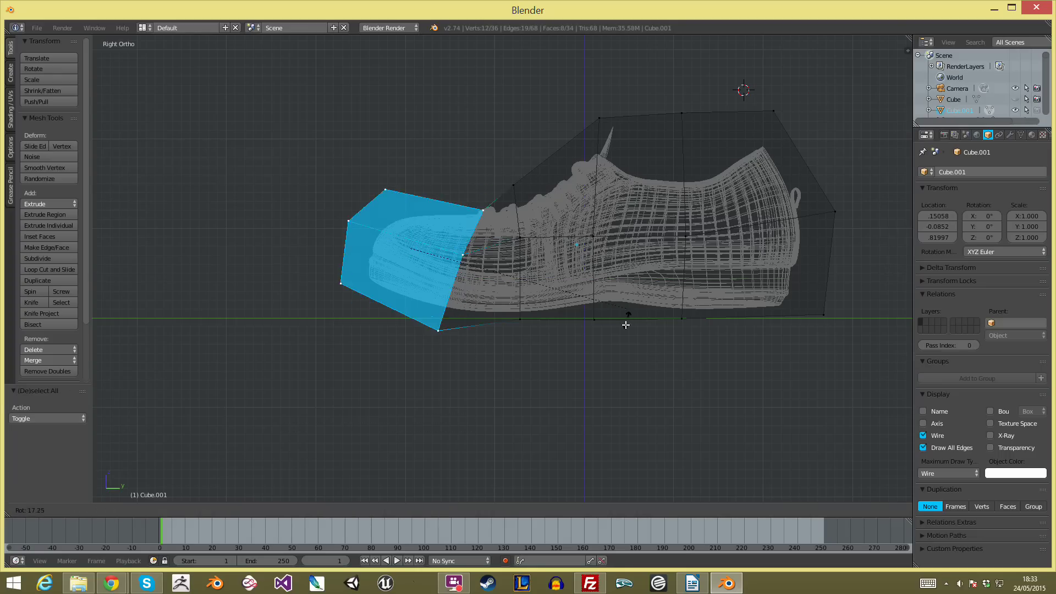
key(a)
key(b)
drag(484, 91, 863, 423)
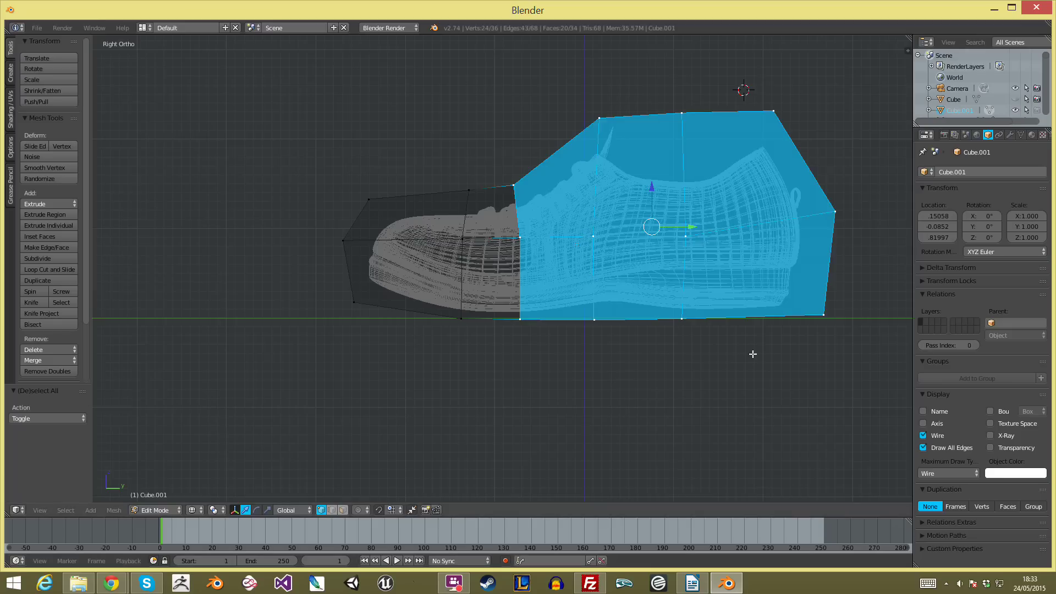
scroll(524, 210, down, 1)
shift+middle_drag(525, 210, 495, 236)
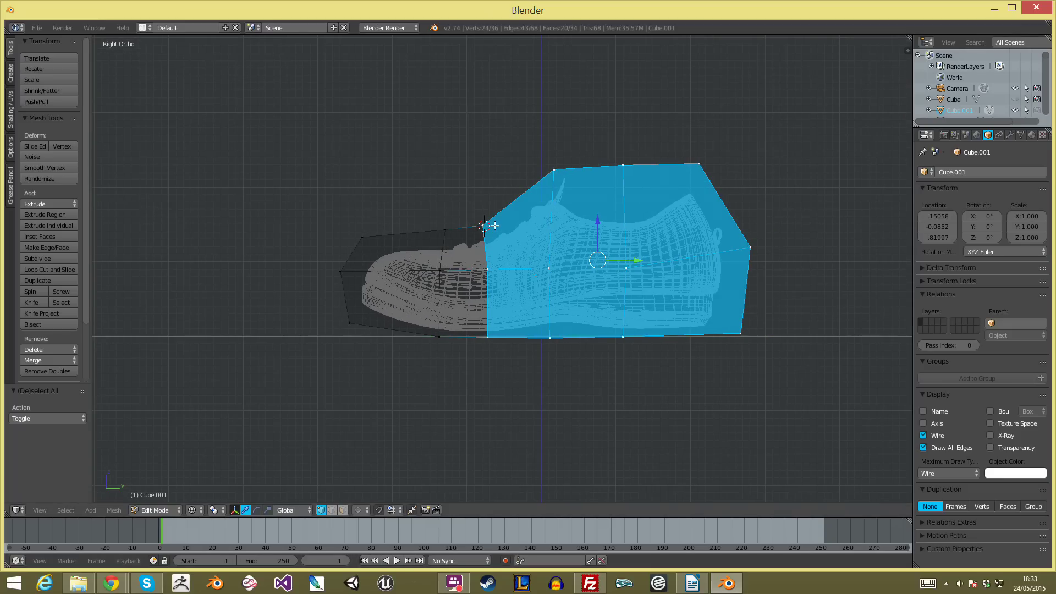
key(r)
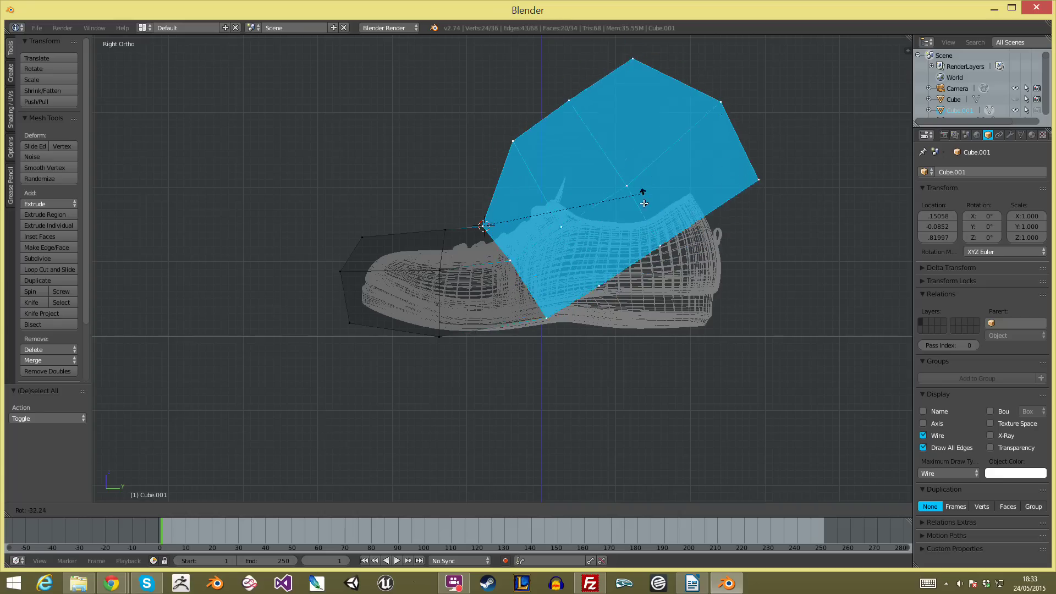
click(636, 207)
key(ctrl+z)
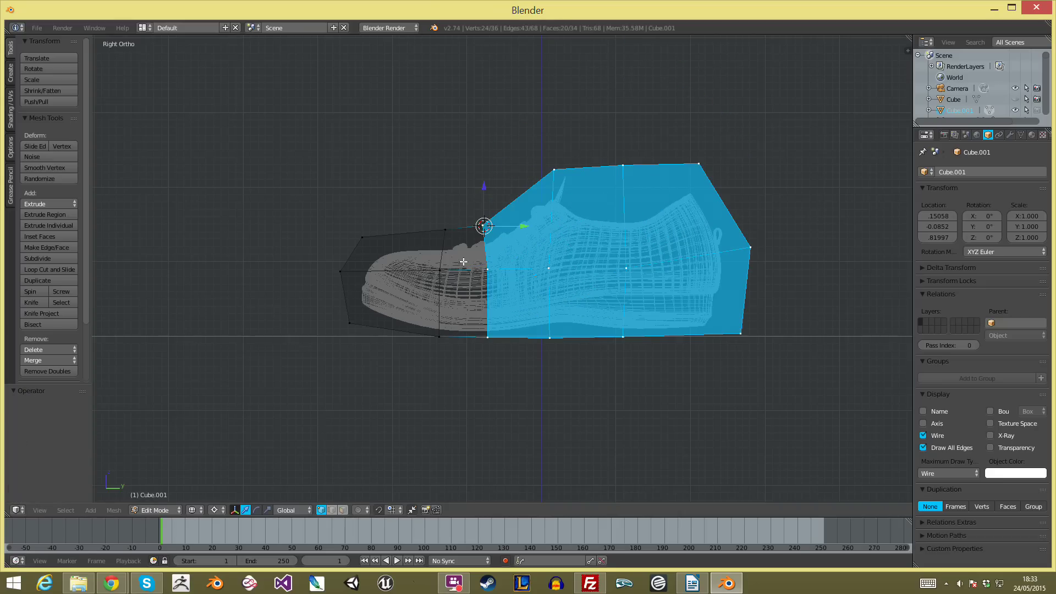
key(r)
key(Escape)
key(a)
Add another vertical loop cut between the two forefoot loops and lower its top vertices slightly.
scroll(460, 256, up, 2)
key(ctrl+r)
double_click(448, 266)
key(a)
key(b)
drag(435, 177, 466, 245)
key(g)
click(459, 253)
key(a)
Try to move the cage's bottom vertices under the forefoot and mid-shoe.
key(b)
drag(333, 337, 644, 381)
key(g)
click(603, 371)
key(ctrl+z)
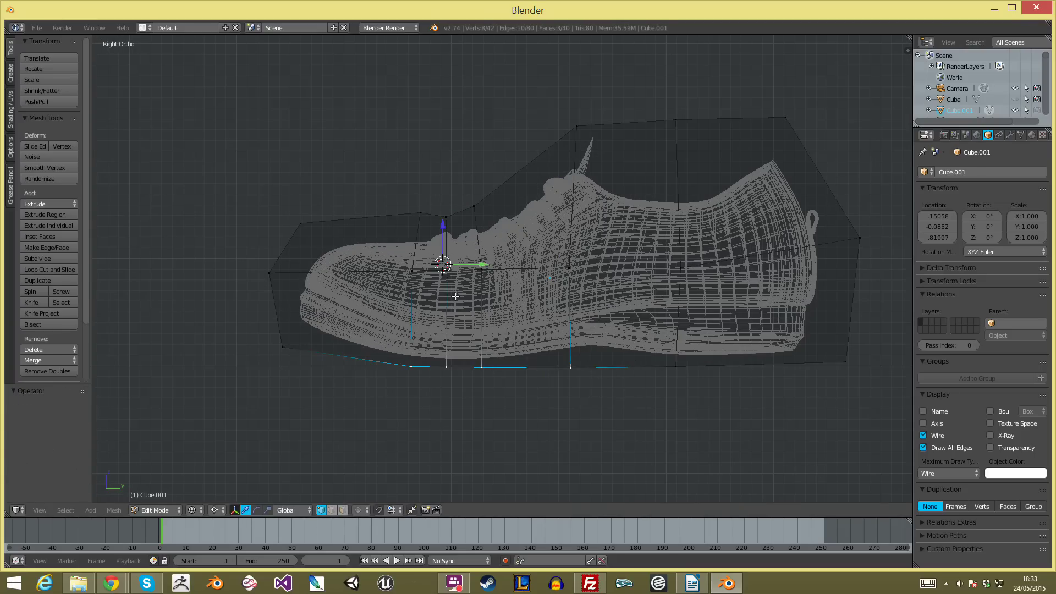
Move the top vertices of the two loops flanking the new loop outward, one toward the toe and one toward the heel.
drag(376, 169, 438, 251)
key(g)
click(419, 242)
key(a)
key(b)
drag(461, 173, 489, 228)
key(g)
click(495, 222)
From below in edge selection mode, merge the bottom edges joining the three forefoot loops so the loops converge under the sole.
key(b)
drag(367, 346, 540, 430)
middle_drag(513, 389, 498, 318)
key(z)
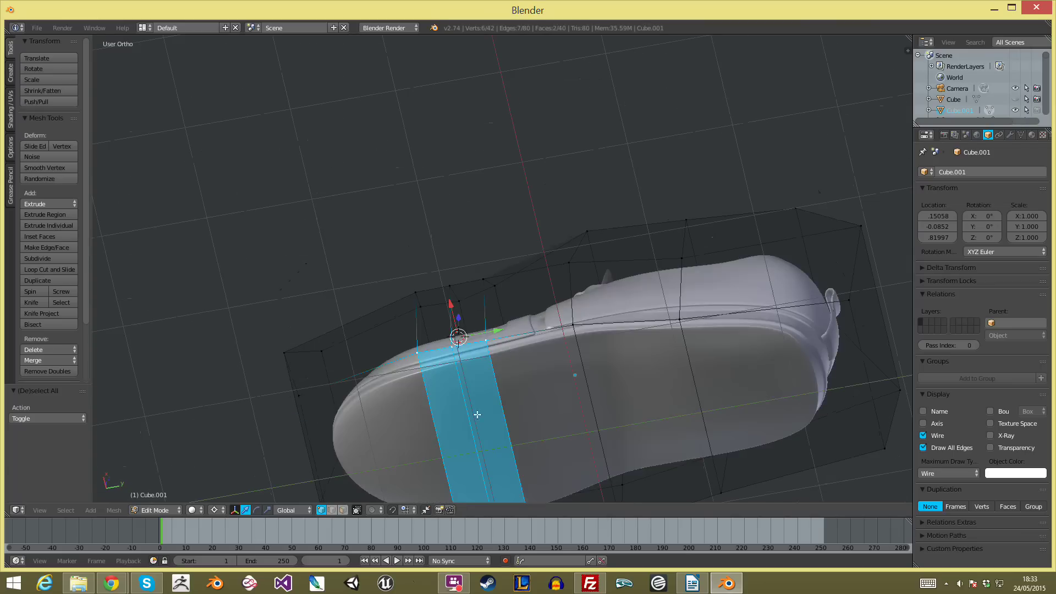
key(a)
shift+middle_drag(461, 400, 464, 264)
key(ctrl+Tab)
click(441, 284)
right_click(439, 278)
key(a)
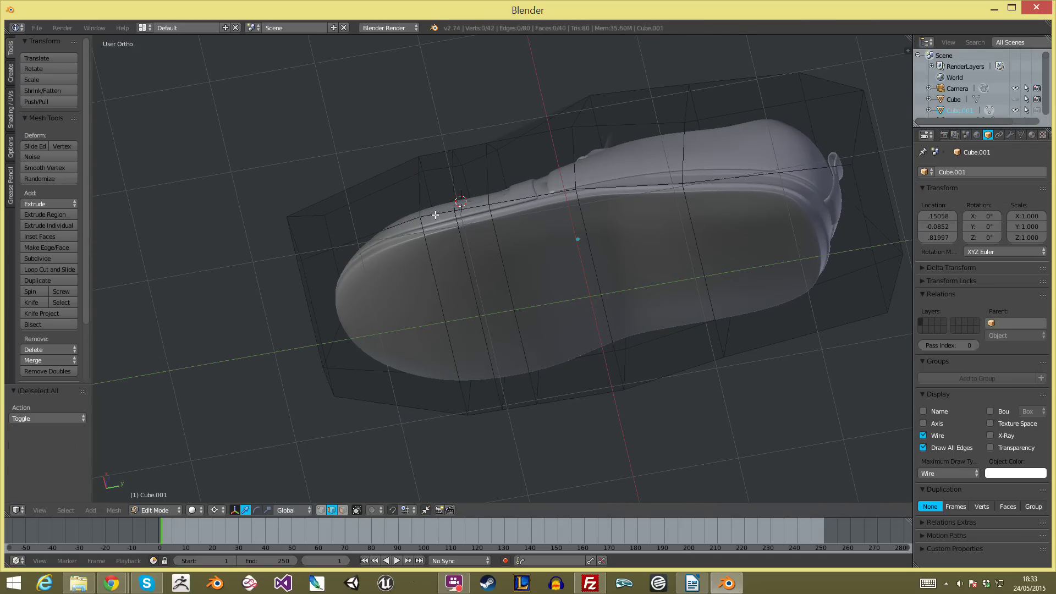
key(w)
key(w)
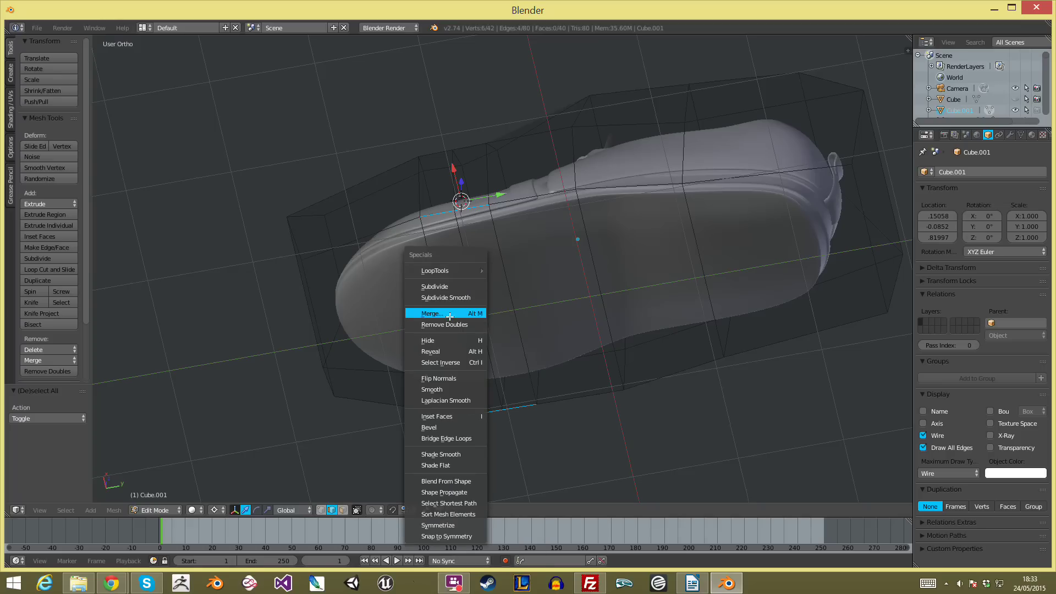
click(449, 317)
click(443, 342)
Show the cage in right view with wireframe shading and switch back to vertex selection mode.
middle_drag(440, 347, 463, 315)
scroll(427, 313, up, 3)
scroll(463, 315, down, 3)
key(KP_1)
key(KP_3)
scroll(498, 214, up, 2)
key(z)
key(ctrl+Tab)
click(490, 201)
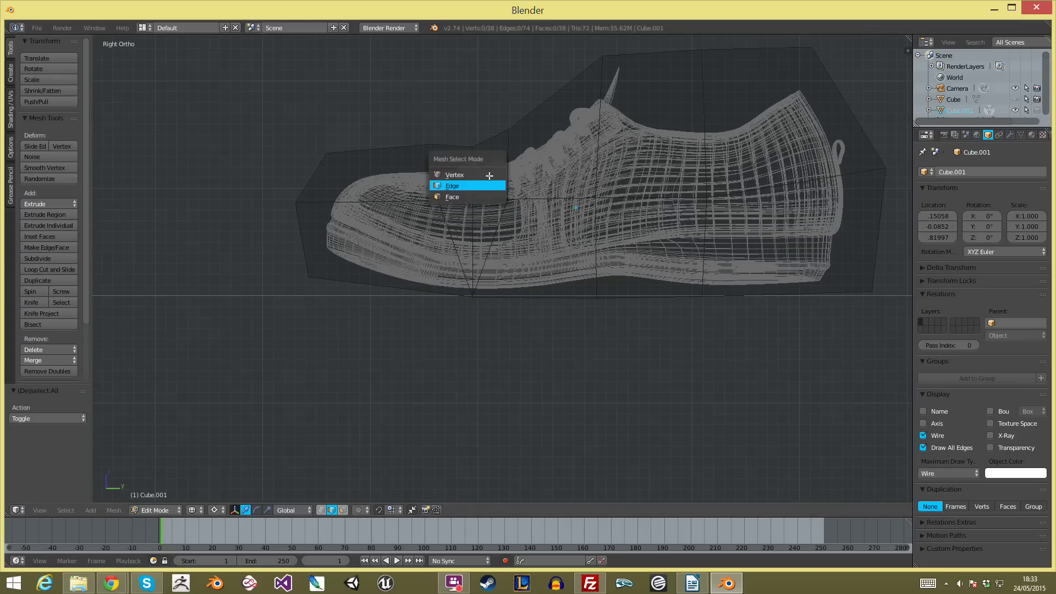
key(ctrl+Tab)
click(492, 174)
scroll(511, 191, down, 2)
shift+middle_drag(503, 195, 477, 223)
Test the forefoot bend by rotating the cage's rear section about -22° around the 3D cursor, and undo the rotation.
key(b)
drag(465, 124, 791, 502)
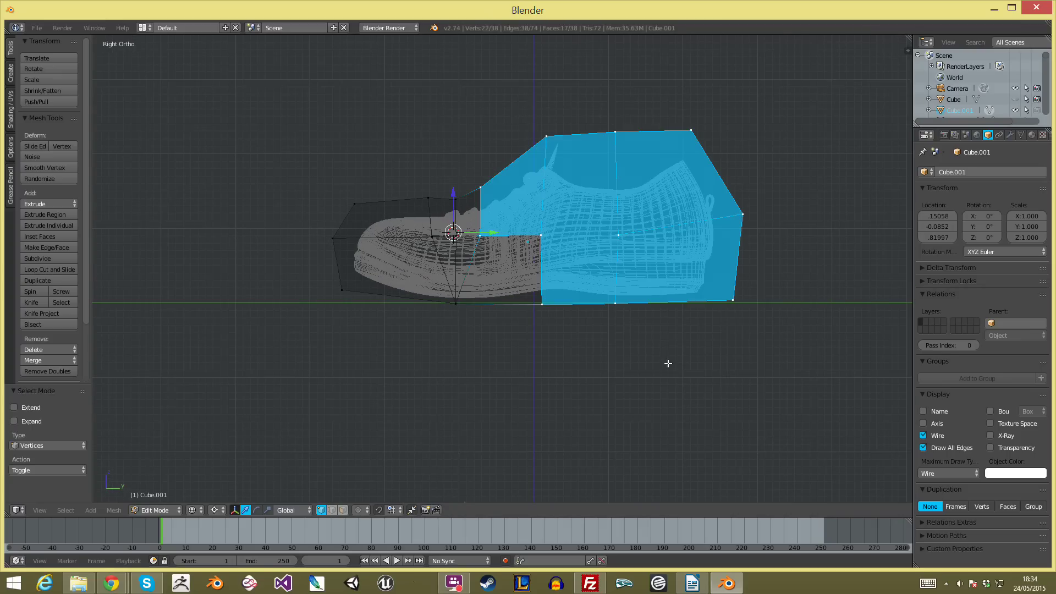
key(r)
click(637, 268)
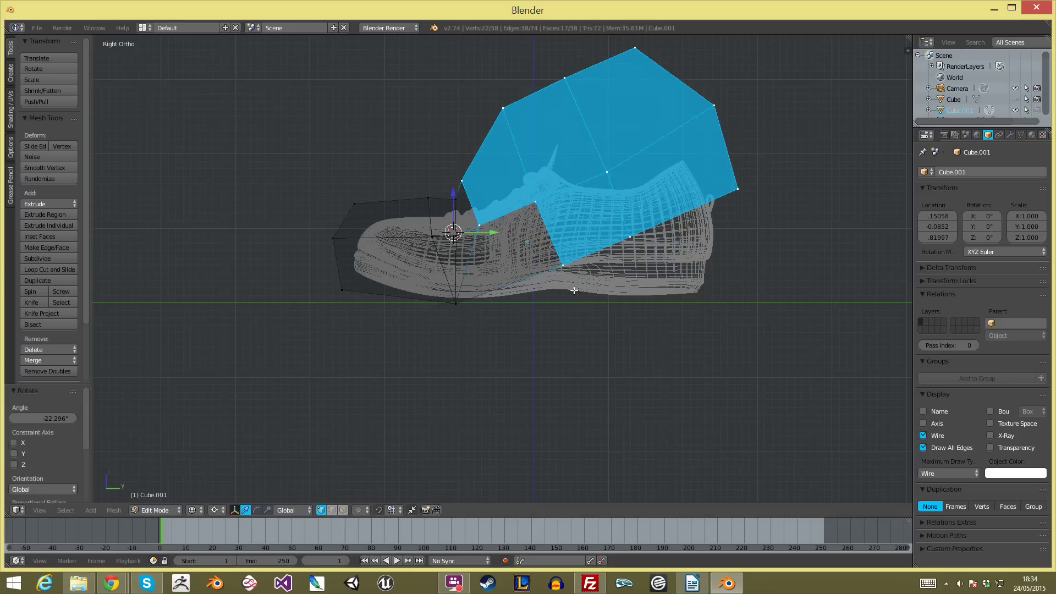
key(ctrl+z)
key(a)
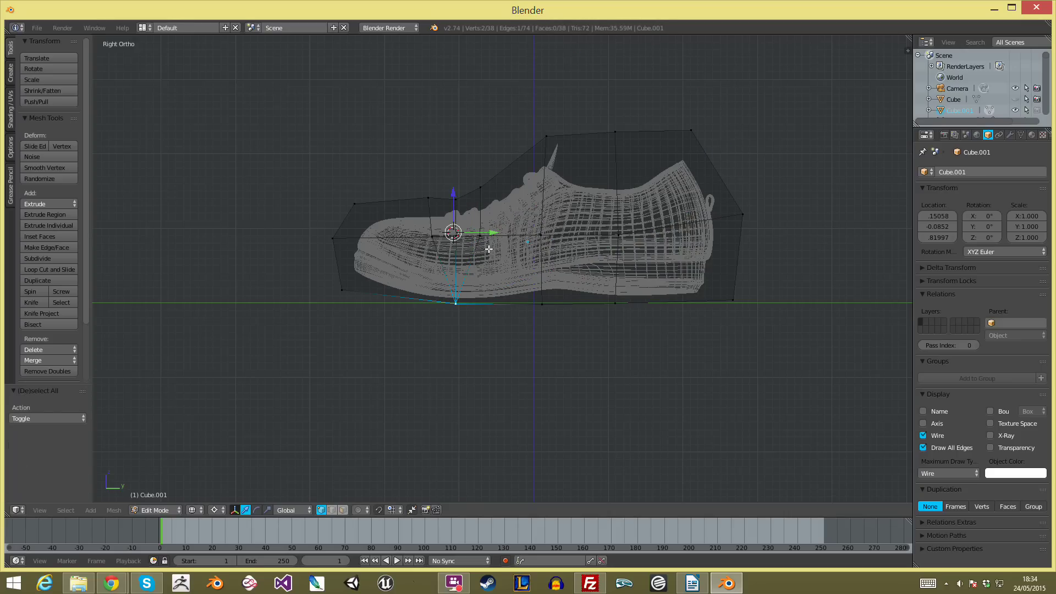
Shift the merged forefoot bottom vertices slightly toward the heel and try rotating the cage's rear section.
drag(494, 303, 498, 303)
key(a)
key(b)
drag(474, 99, 916, 476)
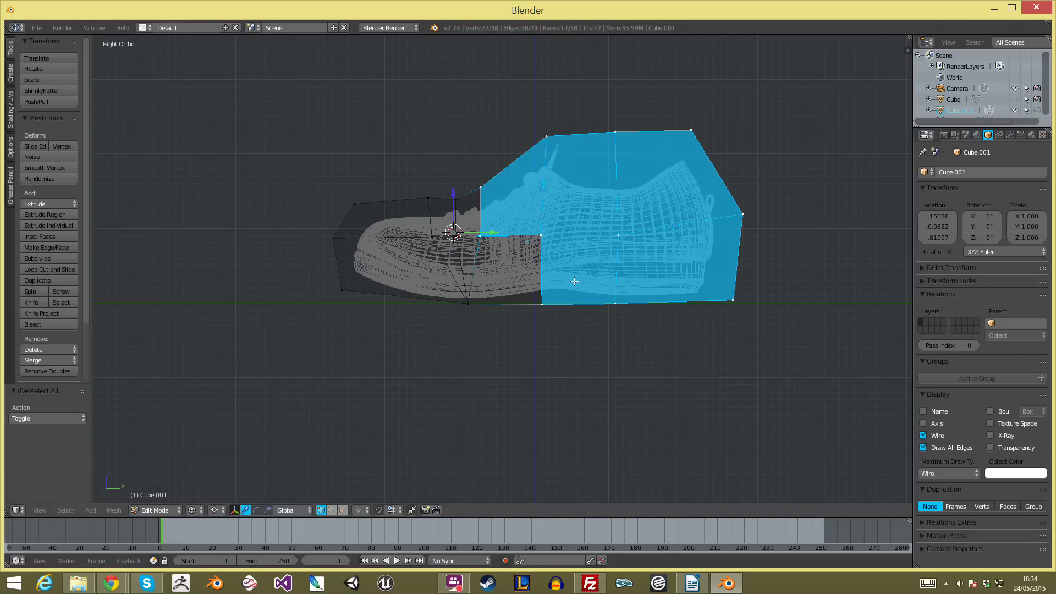
key(r)
right_click(629, 250)
key(a)
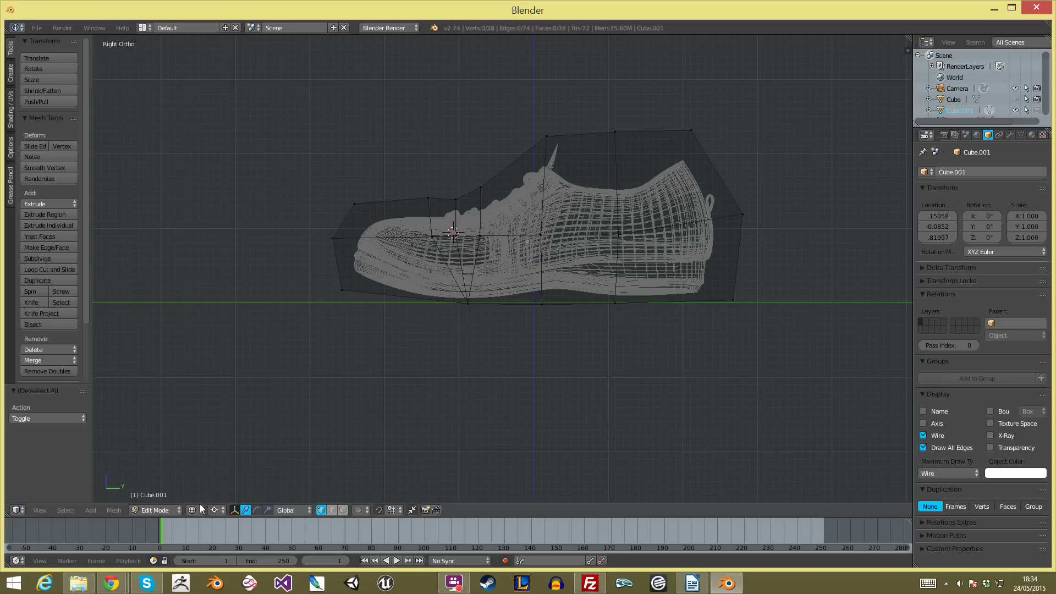
Switch the pivot away from the 3D cursor and nudge the mid-height vertices of the forefoot loops along Y, ending back in object mode.
click(249, 463)
key(a)
key(a)
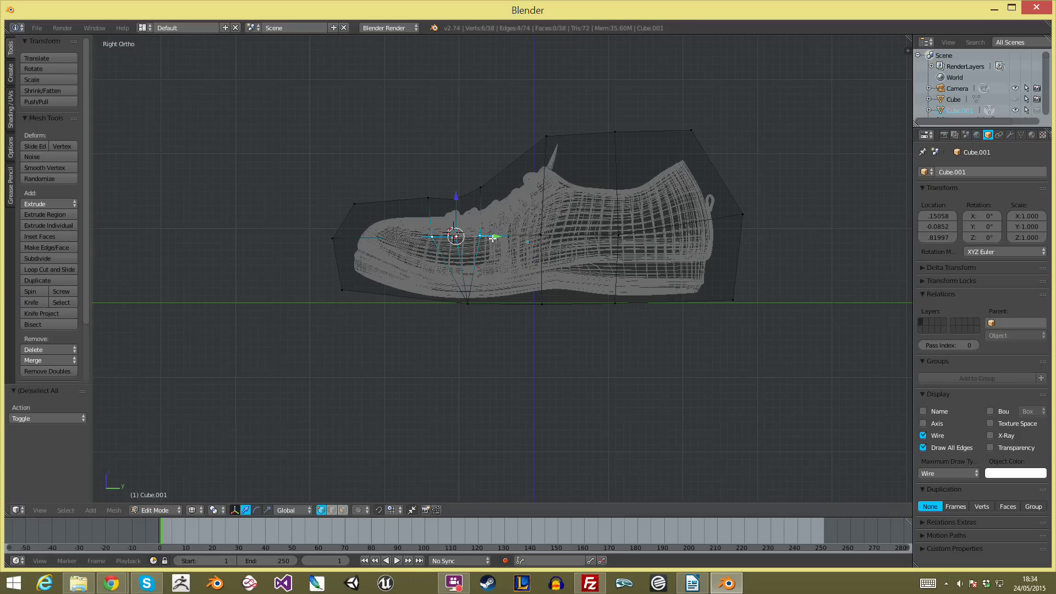
key(g)
key(y)
click(496, 240)
key(Tab)
Clear the view clipping and show the whole leg and shoe in right view with wireframe shading.
middle_drag(464, 271, 494, 371)
key(KP_1)
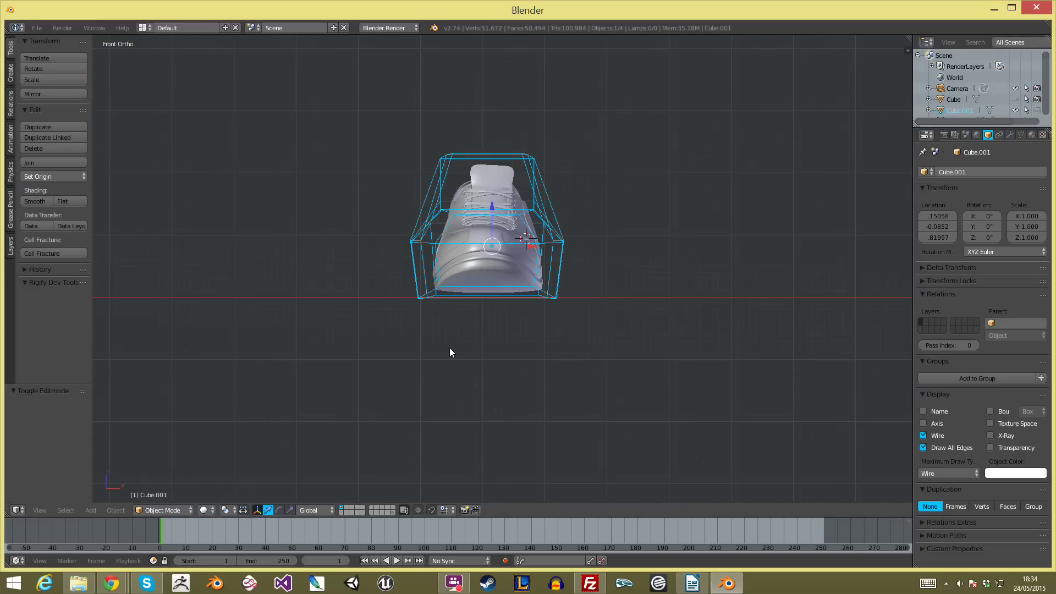
key(KP_3)
key(a)
middle_drag(566, 288, 453, 406)
scroll(512, 359, down, 1)
key(alt+b)
key(KP_3)
key(z)
key(Home)
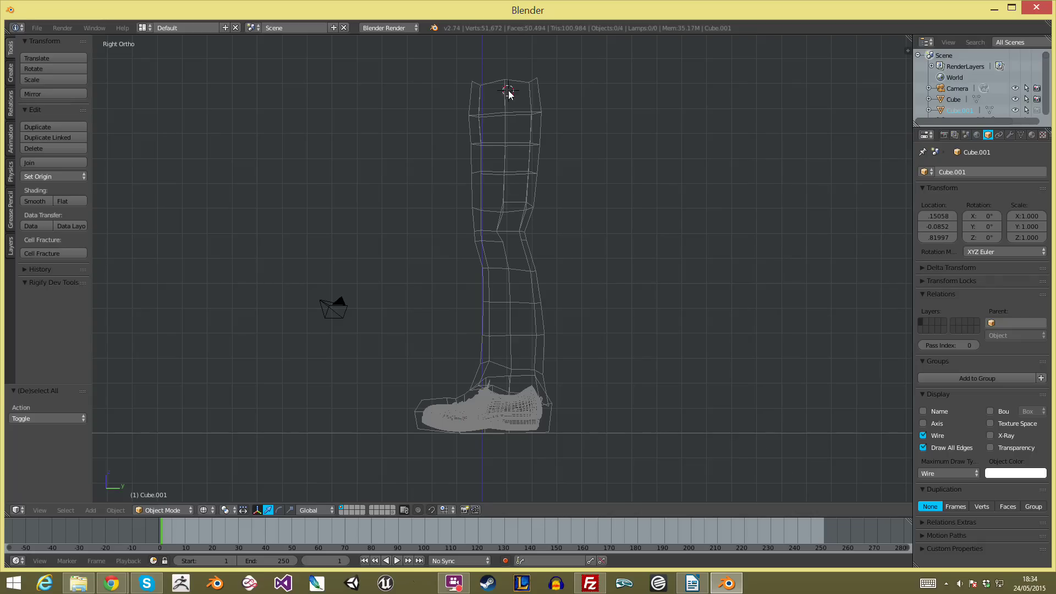
Add a single-bone armature at the top of the thigh and move its tip about 7 units down to the knee.
key(shift+a)
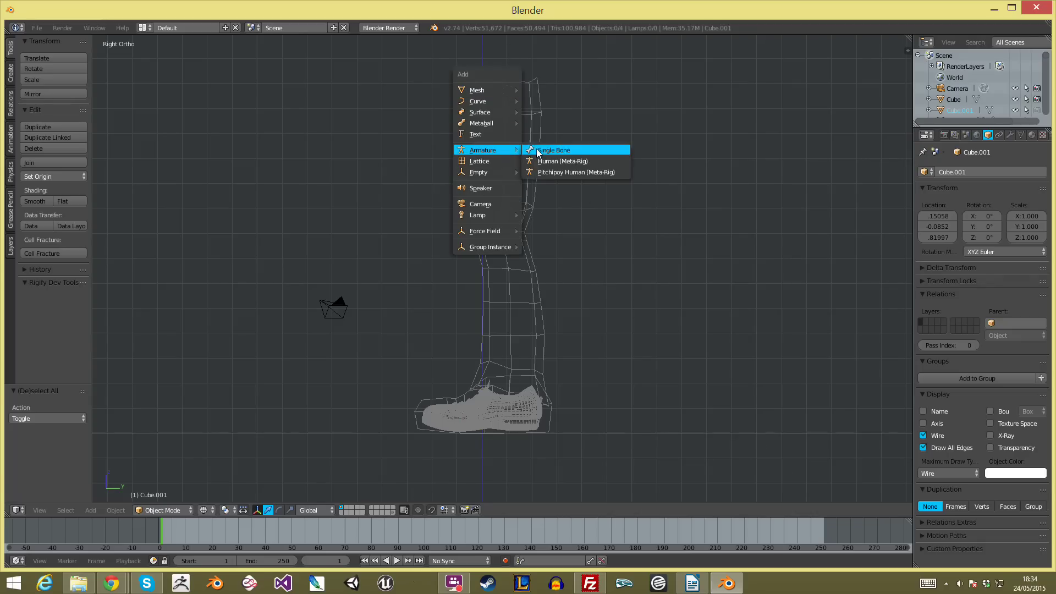
click(538, 153)
key(Tab)
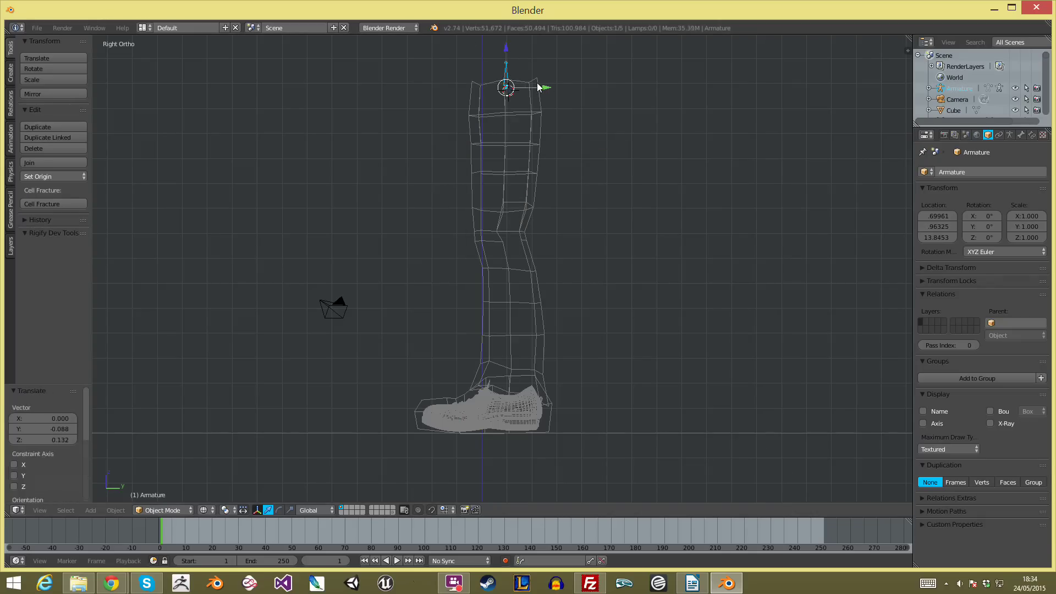
key(g)
click(501, 244)
Extrude three more bones from the knee to the ankle, the ball of the foot and the toe tip.
shift+scroll(502, 244, down, 4)
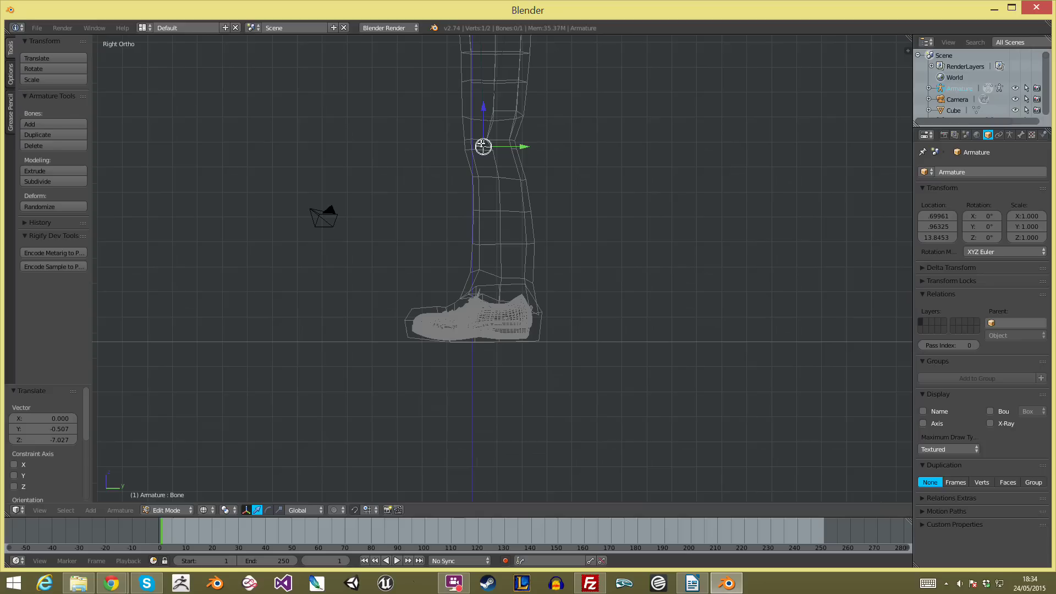
key(e)
click(520, 318)
key(e)
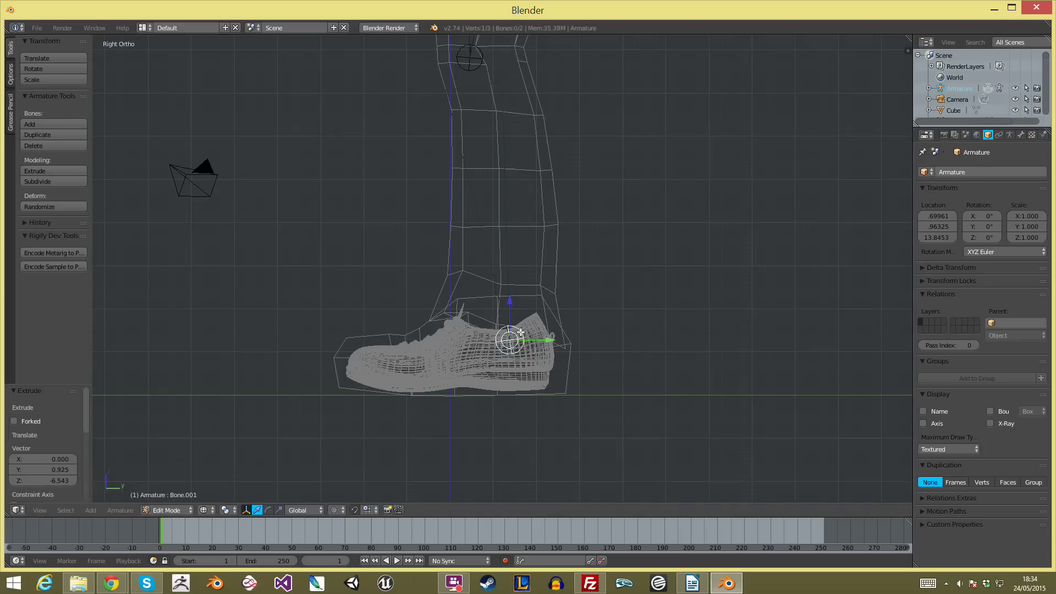
scroll(495, 308, up, 2)
click(495, 304)
key(e)
click(410, 304)
Move the ball-of-foot joint about 0.3 units toward the toe and adjust the ankle joint's position.
key(a)
drag(476, 280, 471, 279)
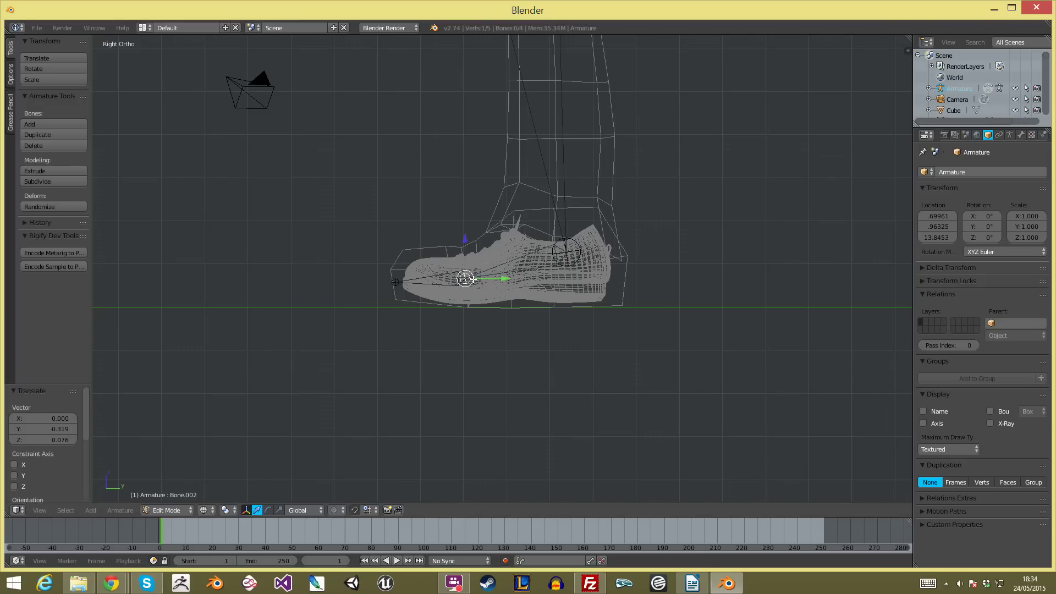
right_click(580, 250)
drag(580, 250, 571, 226)
key(a)
Reposition the knee joint and center the bone chain inside the leg in front view.
scroll(567, 220, down, 5)
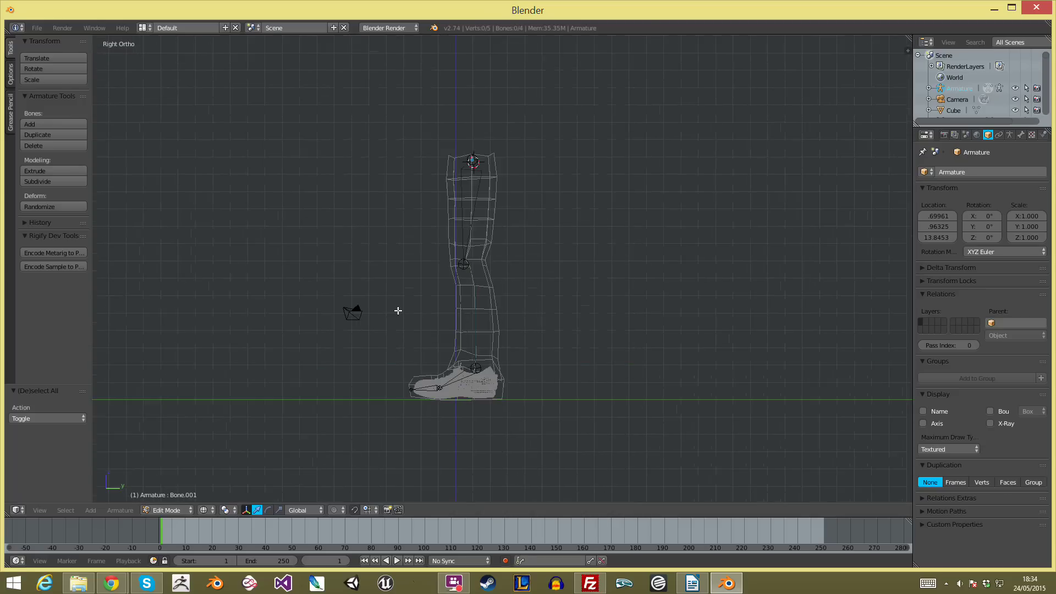
scroll(417, 264, up, 5)
right_click(427, 241)
scroll(427, 242, down, 2)
key(g)
click(462, 114)
key(KP_1)
shift+middle_drag(555, 360, 536, 282)
key(a)
key(a)
scroll(552, 243, down, 2)
drag(537, 282, 527, 287)
Fine-tune the knee joint's position in right view and leave armature editing to check the leg in solid shading.
key(KP_3)
key(a)
right_click(466, 217)
key(g)
click(465, 226)
key(KP_1)
key(Tab)
key(z)
middle_drag(579, 331, 518, 418)
Reopen the armature for editing in right view, adjust the selected joint within the leg and return to object mode.
key(KP_3)
scroll(518, 418, up, 2)
shift+middle_drag(525, 285, 560, 251)
key(z)
scroll(550, 252, up, 3)
shift+middle_drag(500, 329, 541, 302)
key(Tab)
key(g)
click(504, 154)
key(Tab)
Turn on X-Ray display for the armature in solid shading and show it in right view.
scroll(538, 408, down, 3)
key(a)
middle_drag(542, 302, 585, 347)
key(z)
scroll(429, 311, up, 2)
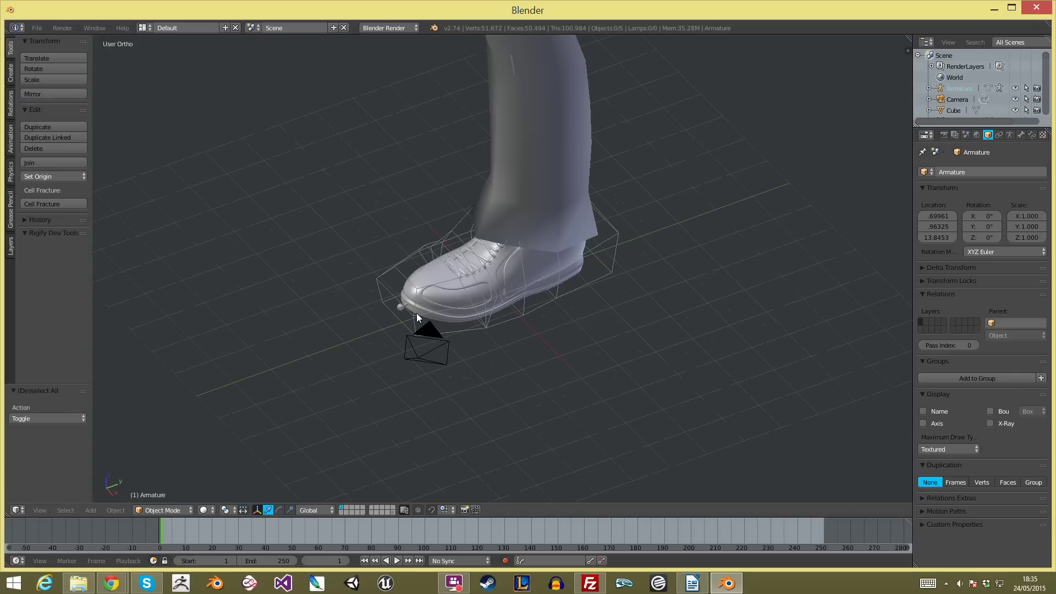
right_click(398, 307)
click(990, 424)
key(KP_3)
key(a)
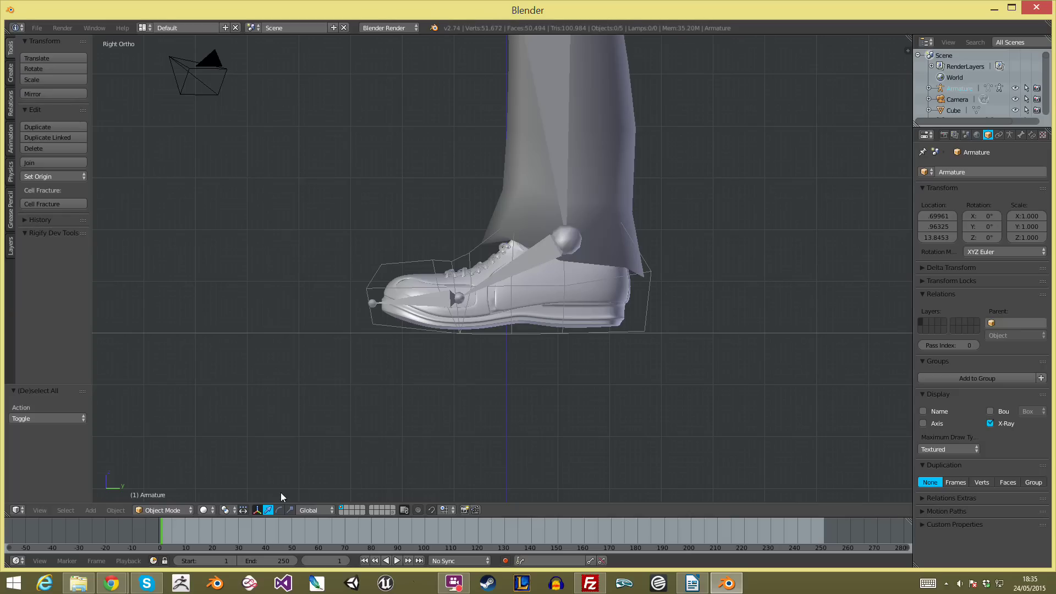
Select the detailed shoe and examine how it sits inside its cage relative to the foot bones.
key(z)
key(z)
right_click(502, 307)
key(z)
key(KP_Decimal)
scroll(575, 229, down, 1)
mouse_move(573, 244)
shift+middle_down()
mouse_move(507, 374)
mouse_move(483, 385)
shift+middle_up()
key(z)
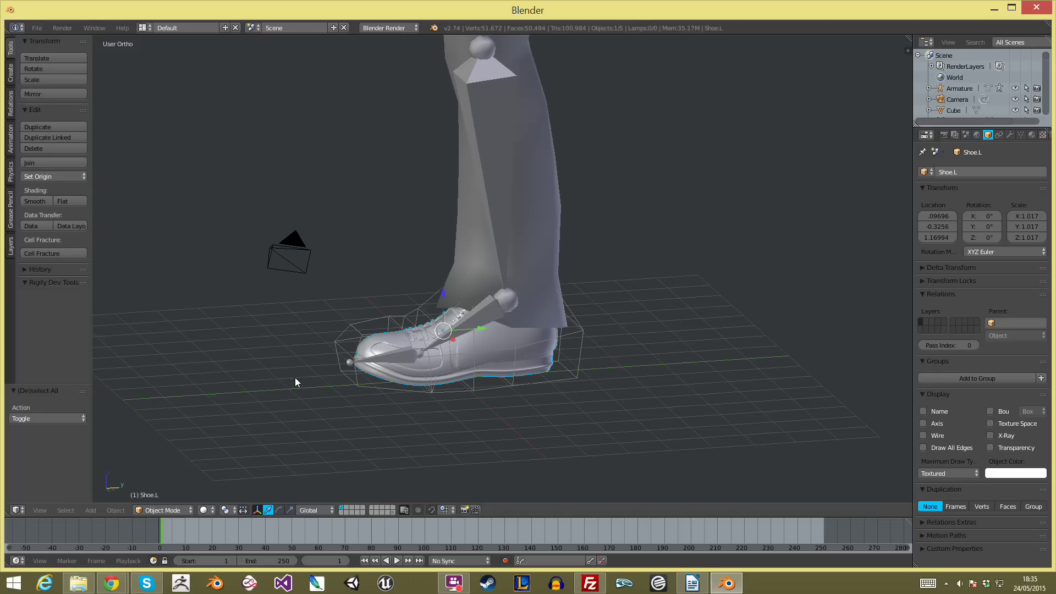
middle_drag(223, 357, 303, 379)
key(g)
key(Escape)
middle_drag(502, 431, 497, 407)
middle_drag(529, 318, 470, 289)
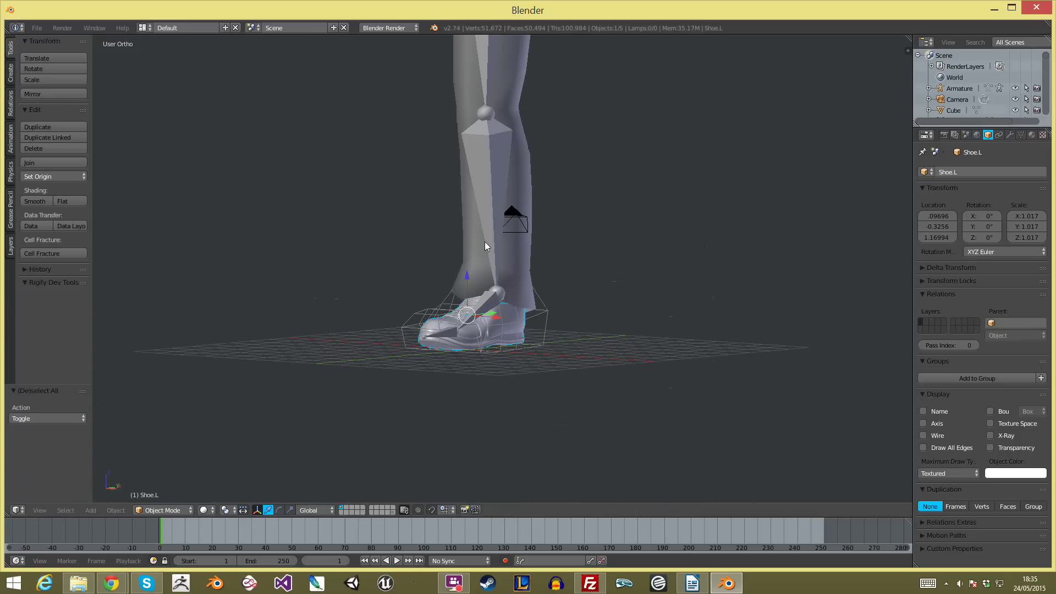
Select the leg mesh together with the armature and parent it to the armature with automatic weights.
right_click(493, 153)
middle_drag(493, 153, 548, 217)
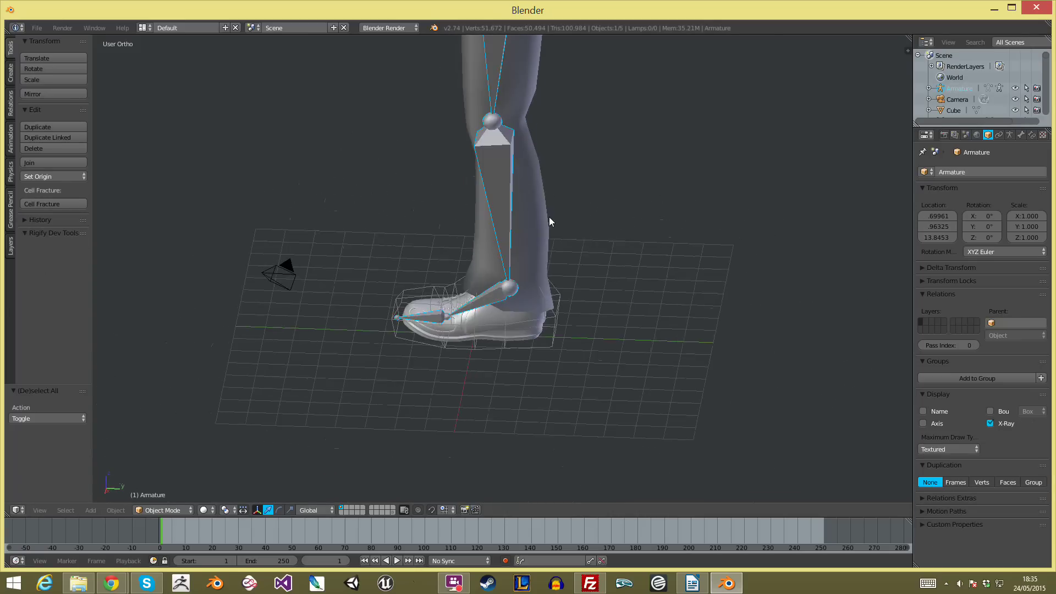
key(KP_3)
scroll(545, 264, up, 4)
right_click(601, 254)
scroll(593, 248, down, 5)
shift+middle_drag(511, 180, 494, 223)
shift+right_click(484, 215)
right_click(520, 302)
shift+right_click(465, 198)
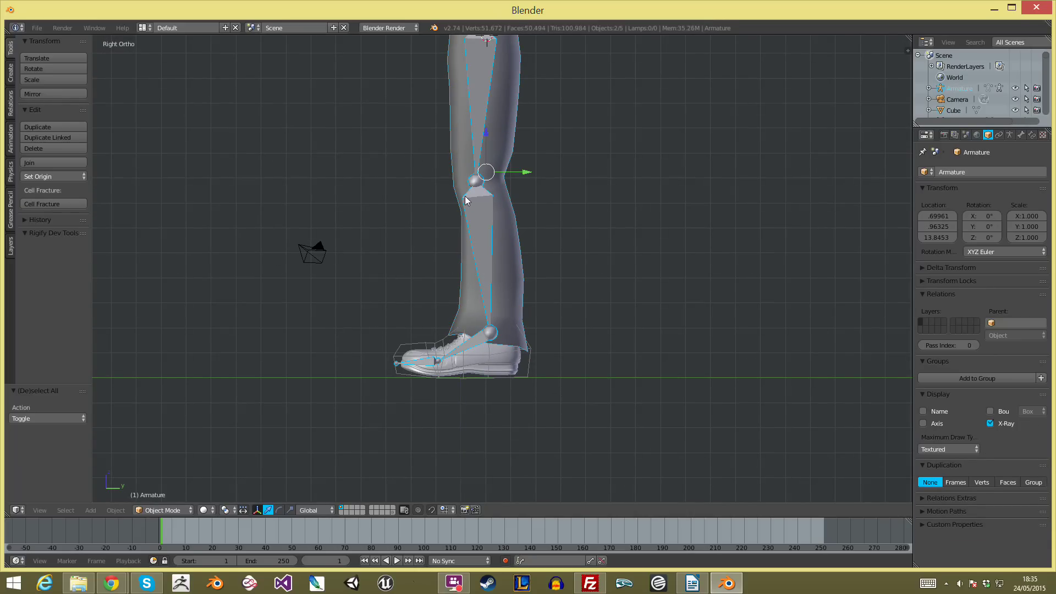
key(ctrl+p)
key(Down)
key(Down)
key(Down)
key(Down)
key(Down)
key(Return)
Put the armature in pose mode and rotate the shin bone to test how the knee bends.
key(a)
key(z)
right_click(485, 203)
right_click(488, 206)
right_click(490, 205)
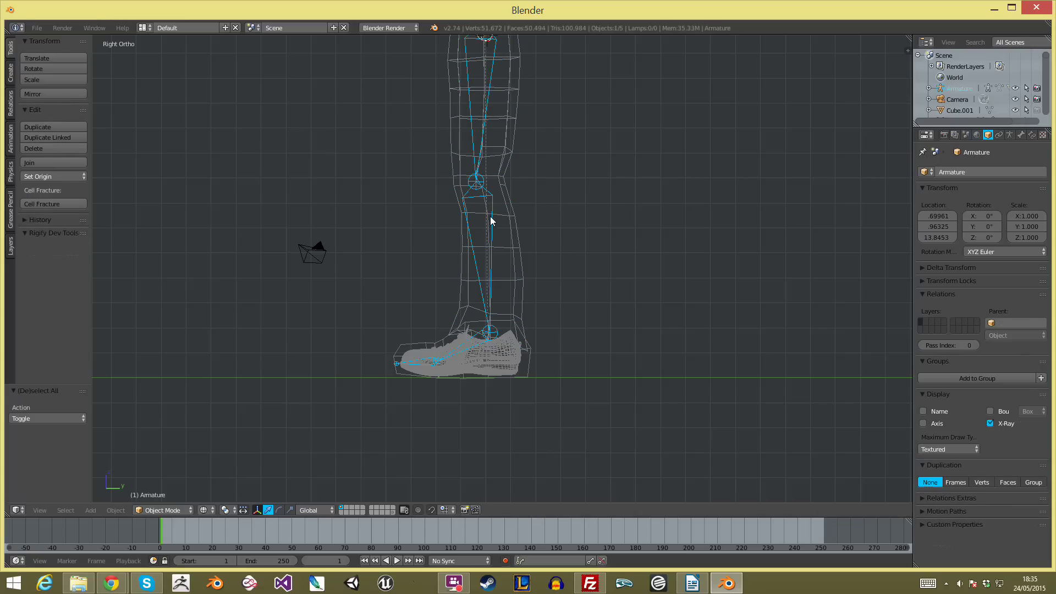
key(ctrl+Tab)
right_click(493, 230)
key(r)
click(627, 171)
key(z)
key(r)
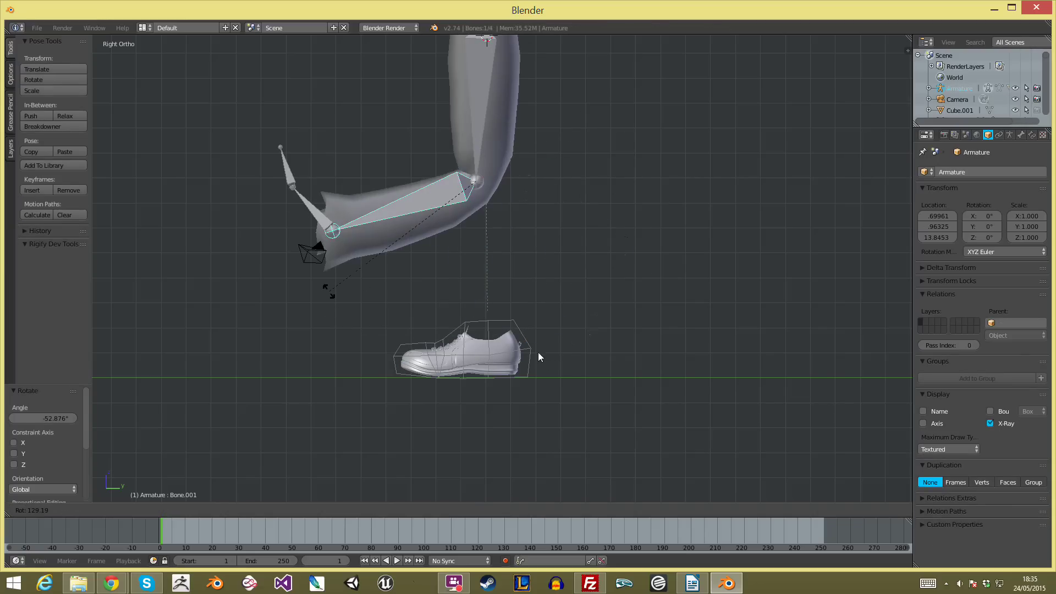
click(787, 256)
Rotate the thigh bone and readjust the shin bone to try a bent-leg pose.
key(a)
right_click(470, 105)
key(r)
click(429, 225)
key(a)
right_click(342, 163)
key(r)
click(392, 169)
key(a)
Reset the test pose by clearing the rotation and location of all bones.
scroll(392, 169, down, 3)
middle_drag(394, 170, 573, 244)
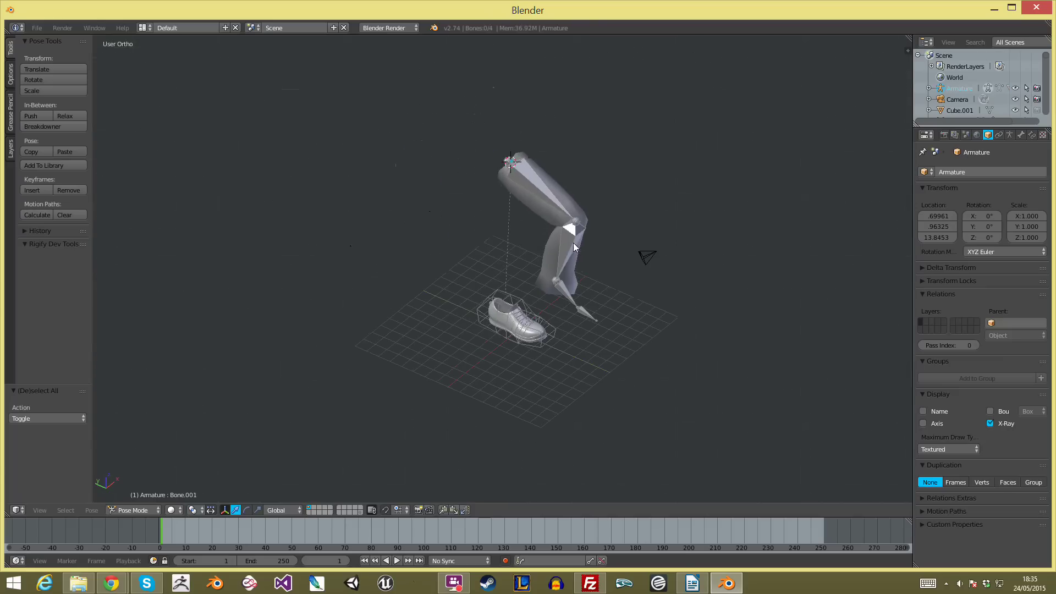
key(alt+r)
key(KP_1)
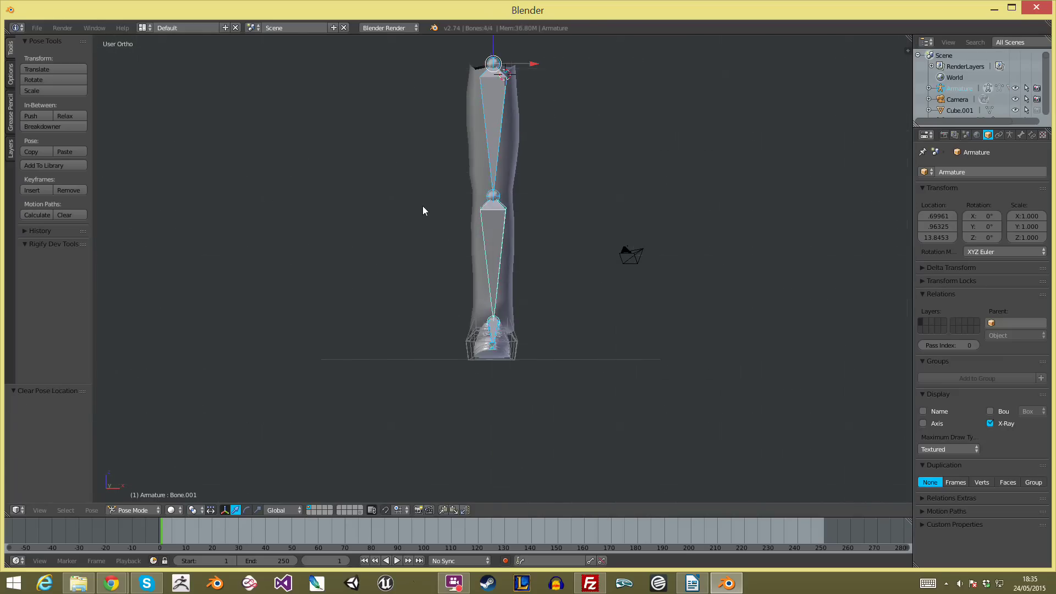
middle_drag(536, 189, 520, 180)
key(a)
Show the leg mesh in weight paint mode to examine the bones' weights around the knee and shin.
right_click(512, 168)
key(ctrl+Tab)
scroll(484, 203, up, 2)
mouse_move(432, 249)
middle_down()
mouse_move(503, 273)
mouse_move(507, 309)
middle_up()
right_click(484, 135)
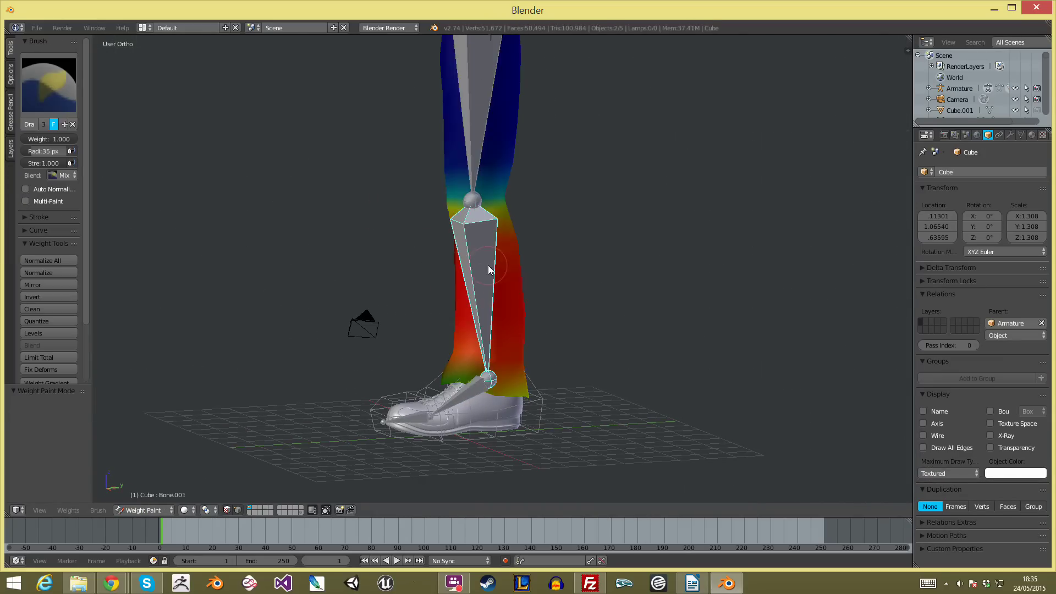
Try rotating individual bones to check their influence on the leg, and leave weight paint mode.
right_click(497, 304)
key(r)
right_click(474, 149)
right_click(476, 157)
right_click(485, 238)
key(r)
key(Escape)
key(ctrl+Tab)
Check the shoe cage in a wireframe side view, return to solid shading and hide the camera.
key(a)
key(KP_3)
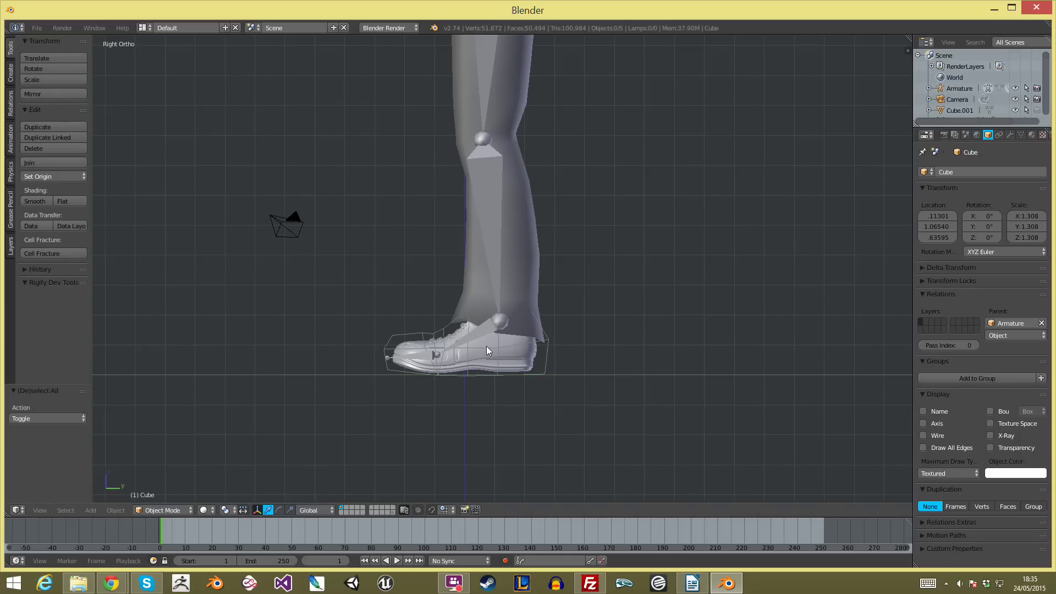
scroll(524, 356, up, 3)
key(z)
right_click(619, 369)
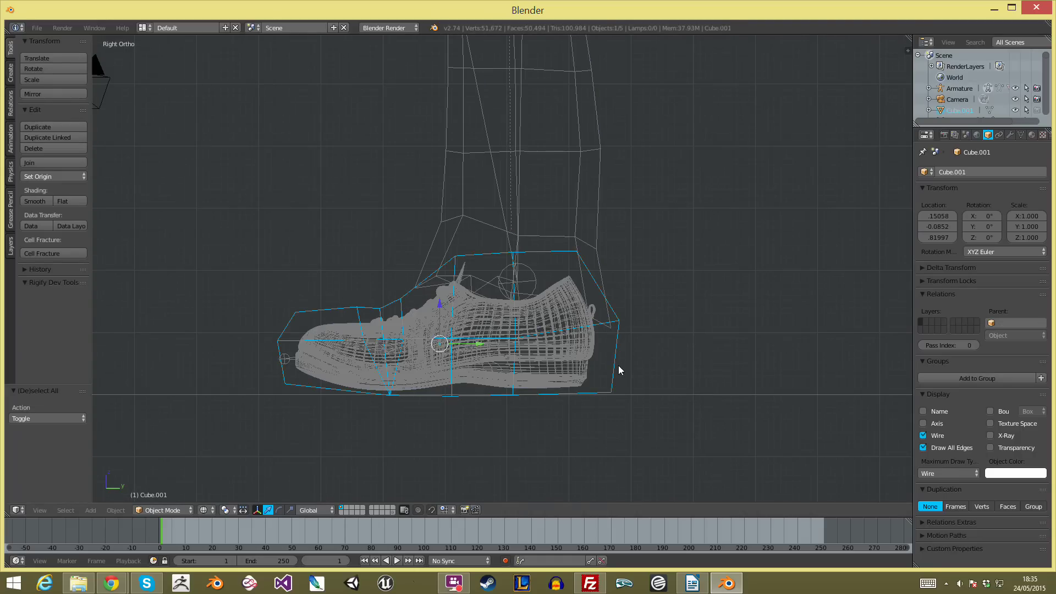
mouse_move(558, 356)
middle_down()
mouse_move(503, 347)
mouse_move(576, 359)
mouse_move(483, 352)
mouse_move(483, 365)
mouse_move(465, 346)
middle_up()
key(z)
right_click(228, 239)
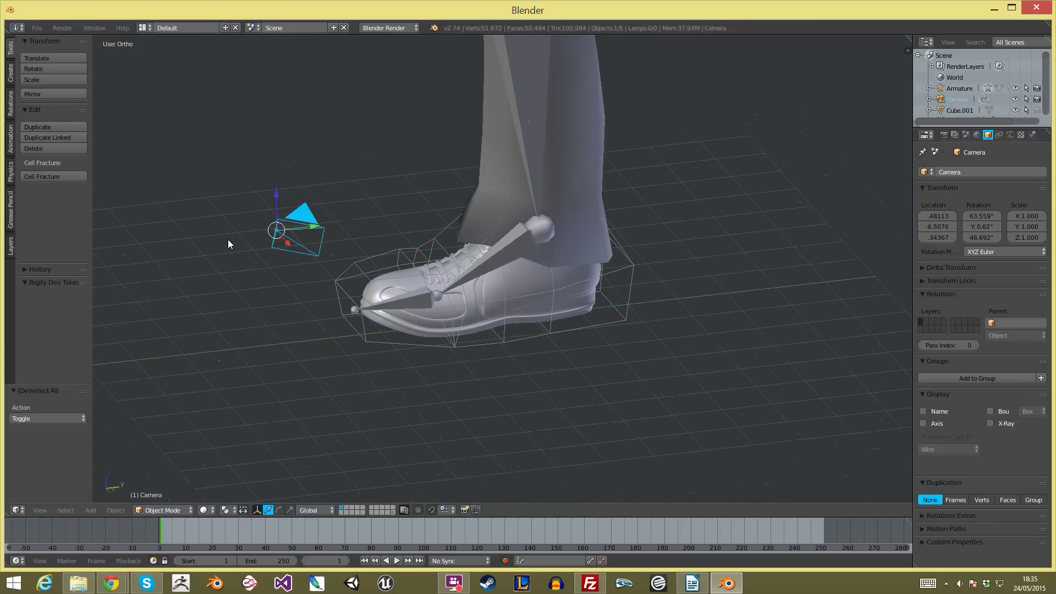
key(h)
Parent the shoe cage to the leg armature with automatic weights.
middle_drag(489, 385, 518, 372)
right_click(568, 321)
middle_drag(524, 337, 556, 347)
scroll(523, 309, up, 3)
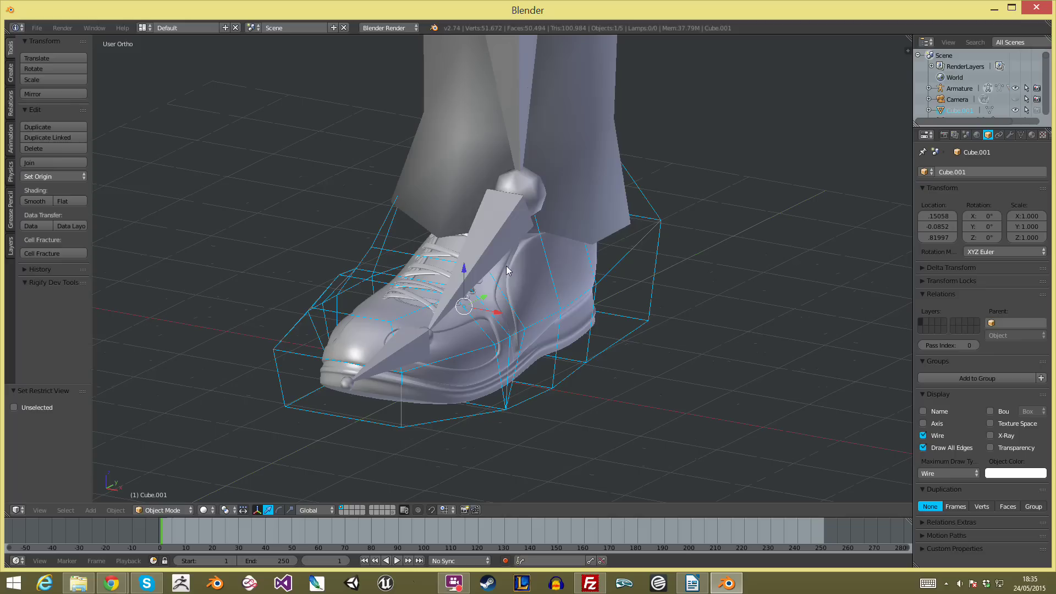
right_click(498, 219)
key(ctrl+p)
click(501, 215)
Try swinging the shin bone forward by about 67° in side view to test the cage, and undo the rotation.
key(KP_3)
scroll(501, 215, down, 4)
key(a)
right_click(529, 174)
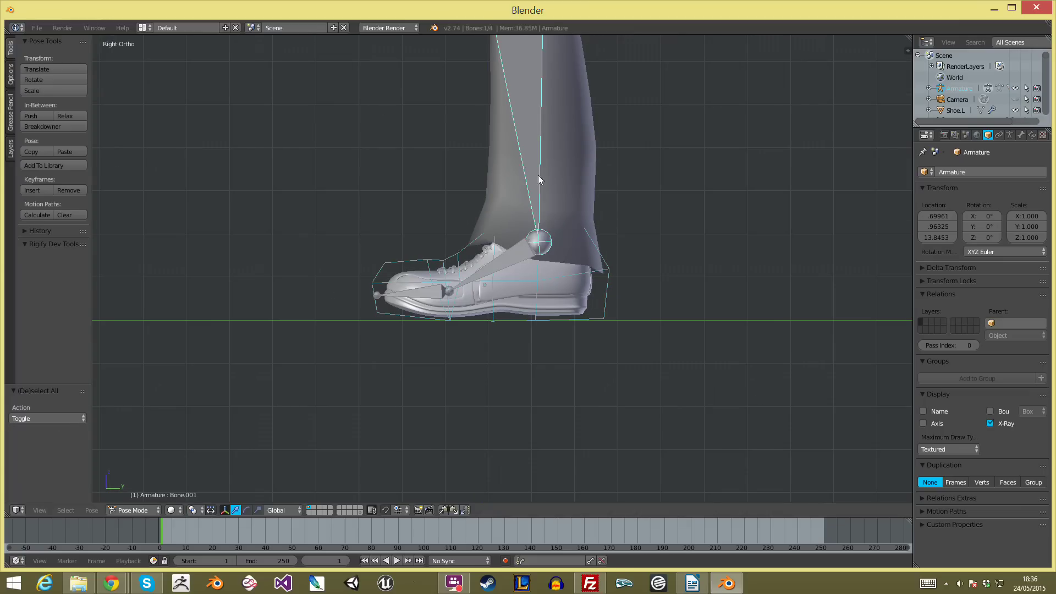
key(r)
click(341, 147)
scroll(341, 145, down, 2)
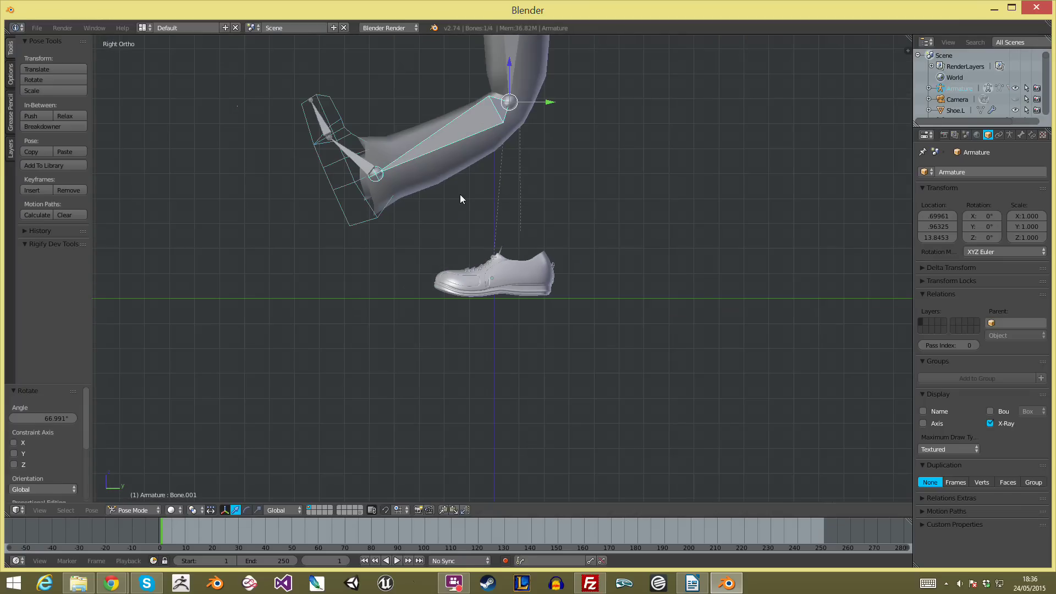
key(ctrl+z)
Bend the shin bone backward and try rotating the foot and toe bones to test how the cage follows.
scroll(583, 233, down, 1)
key(r)
click(655, 108)
key(a)
right_click(617, 220)
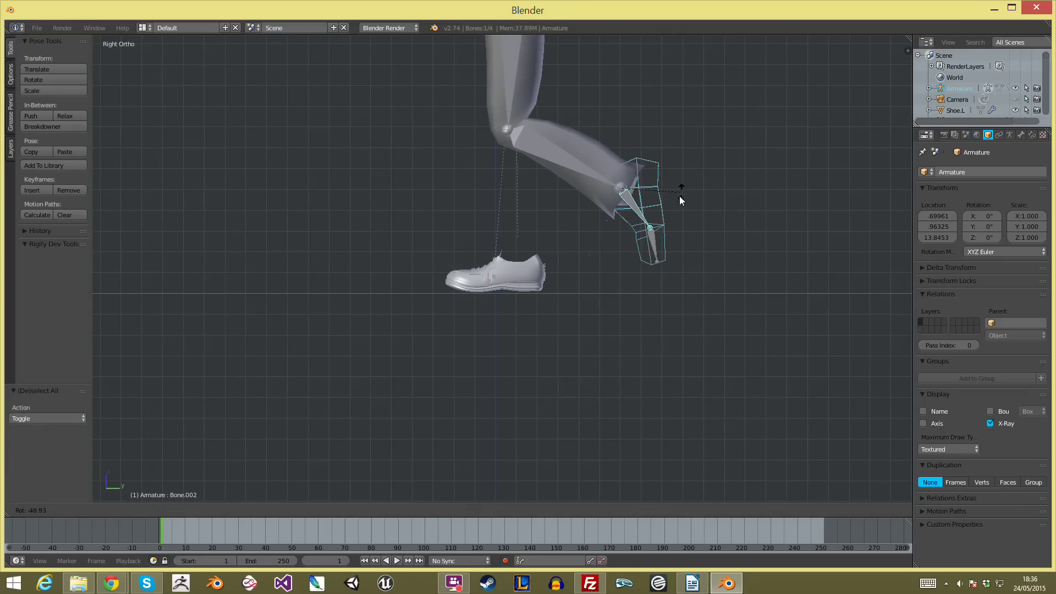
key(r)
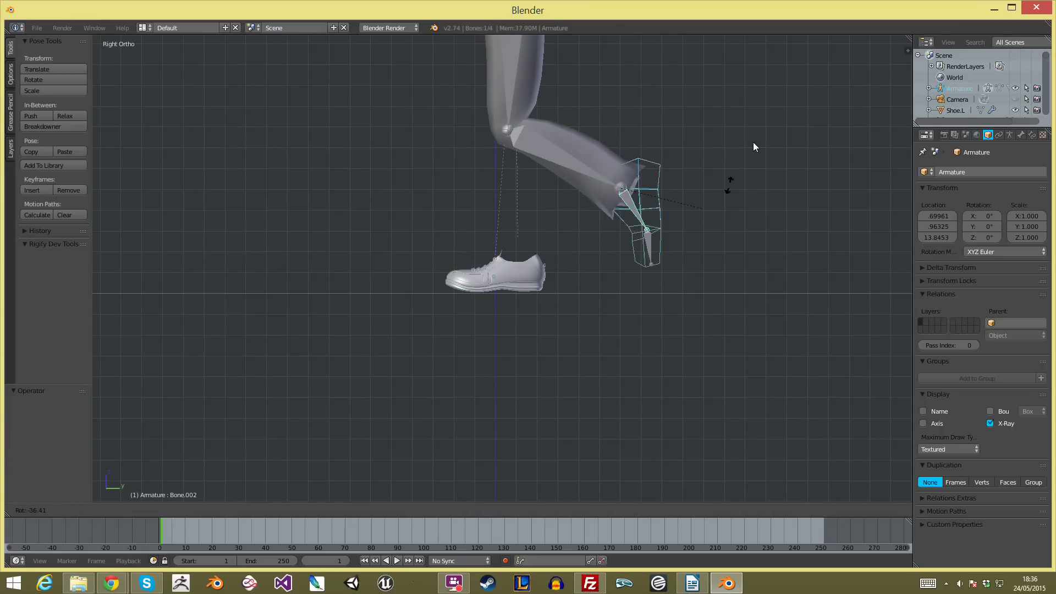
right_click(593, 256)
right_click(614, 250)
key(r)
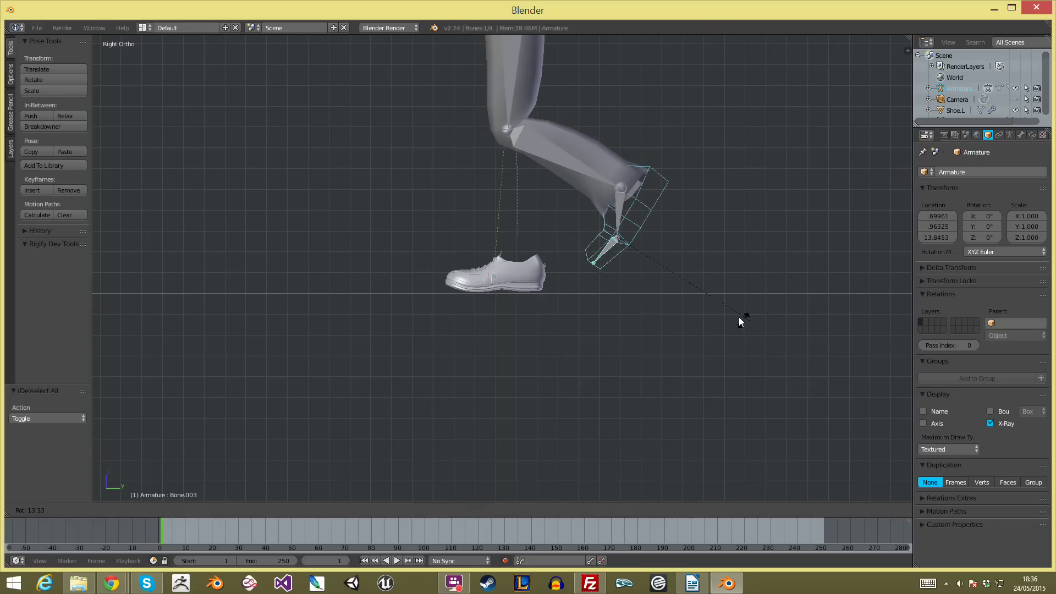
click(742, 179)
Clear the rotation of all bones to restore the rest pose.
key(a)
key(a)
key(alt+r)
key(a)
scroll(584, 276, up, 1)
scroll(581, 275, up, 5)
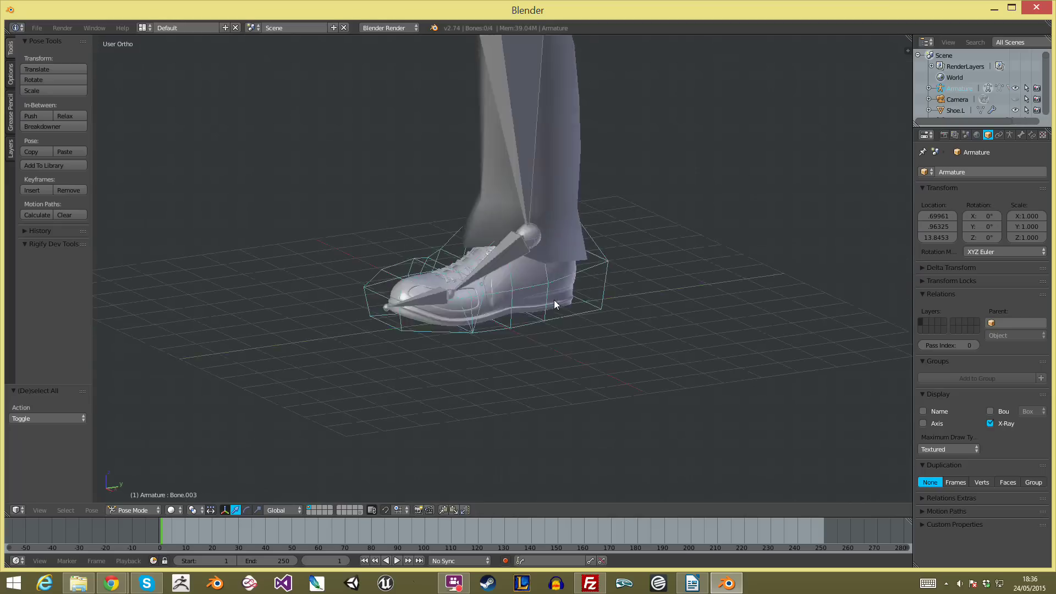
Return the armature to object mode, select the shoe cage and examine its fit around the shoe.
key(ctrl+Tab)
key(a)
right_click(647, 340)
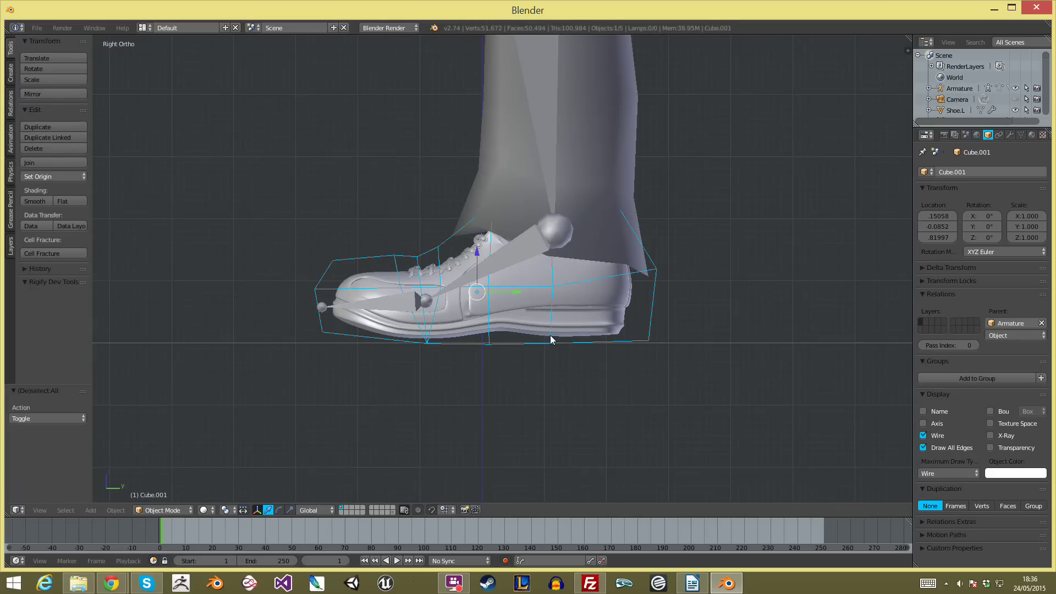
scroll(578, 343, down, 3)
middle_drag(533, 341, 578, 403)
scroll(527, 253, up, 2)
scroll(529, 330, down, 4)
scroll(531, 373, up, 4)
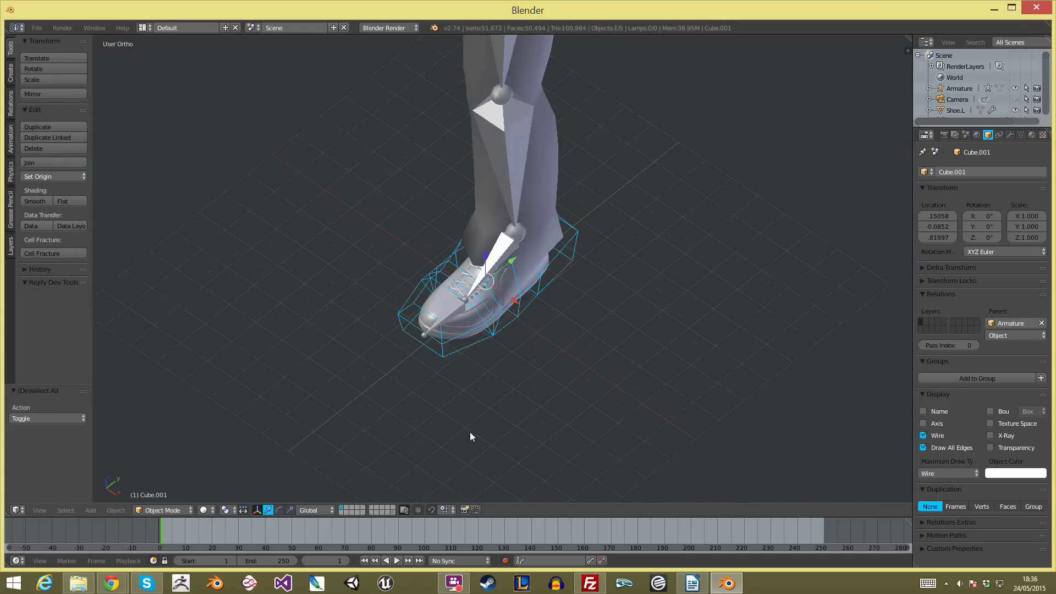
Remove the old Mesh Deform modifier from the detailed shoe, keeping its Subsurf modifier.
right_click(423, 382)
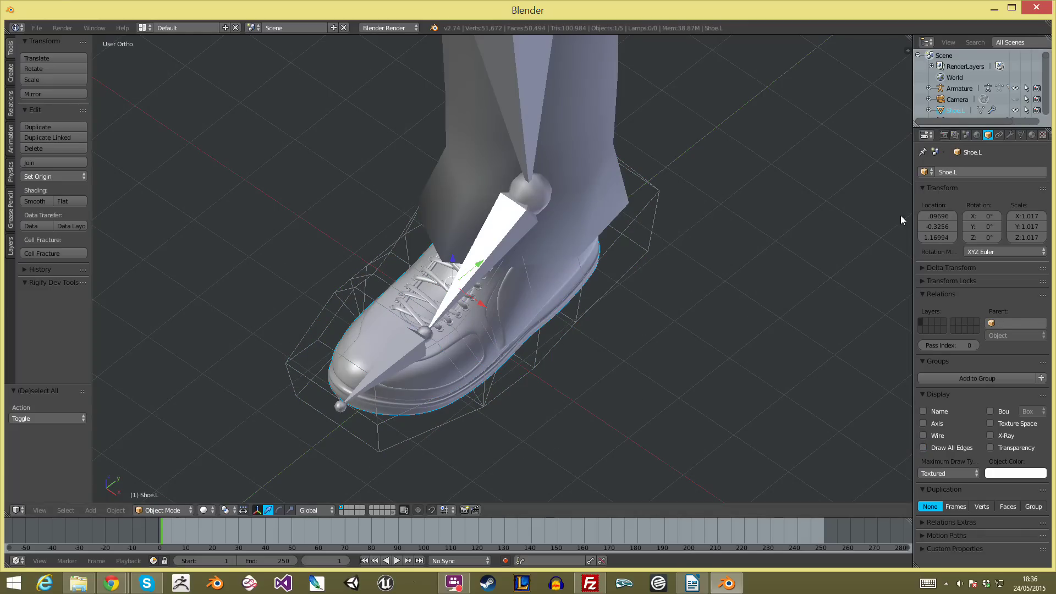
drag(912, 224, 828, 224)
click(924, 135)
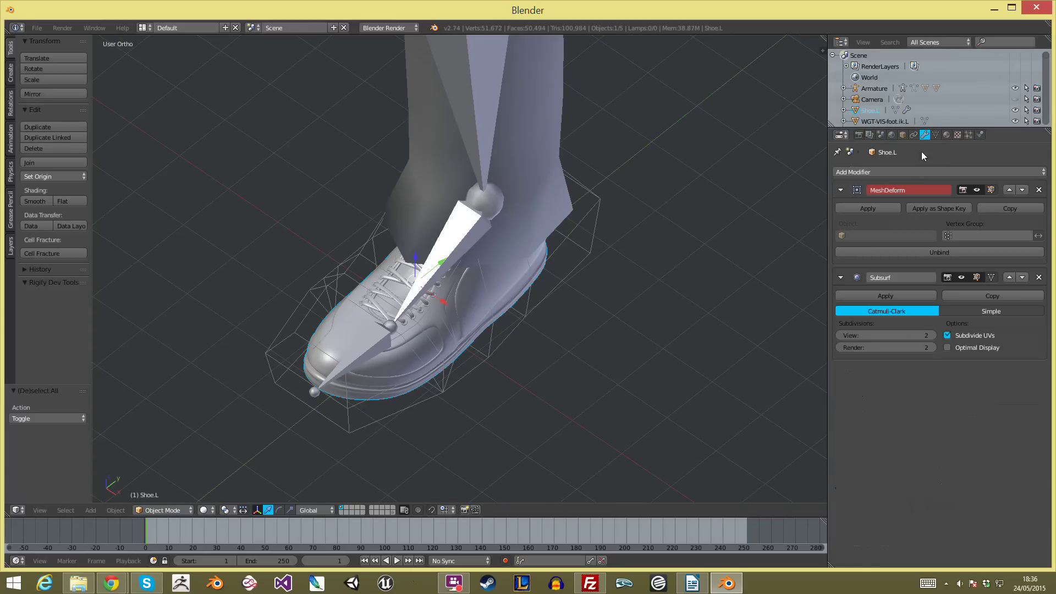
click(1038, 190)
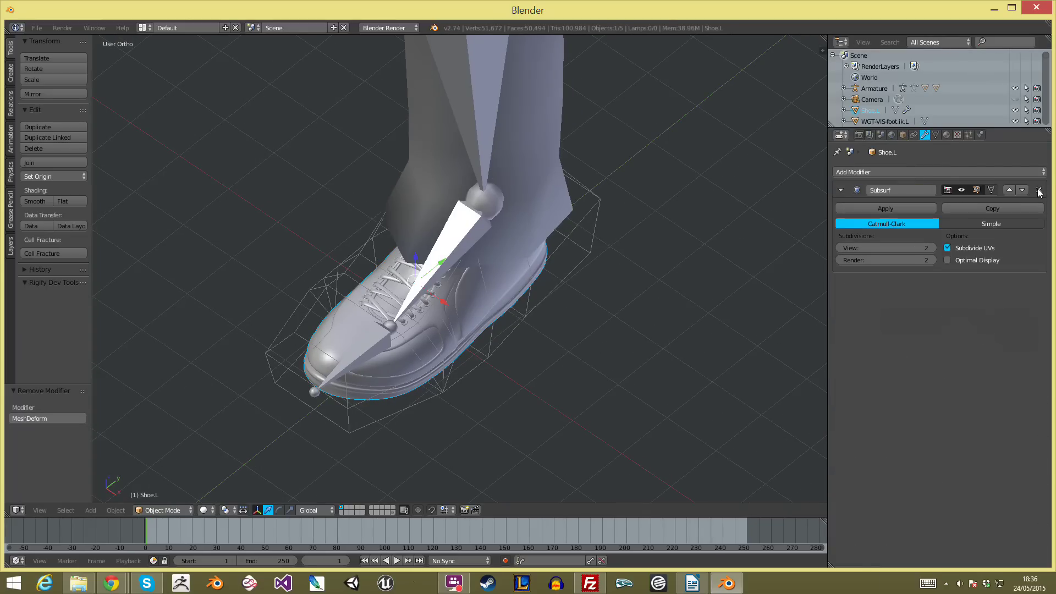
click(1038, 190)
key(ctrl+z)
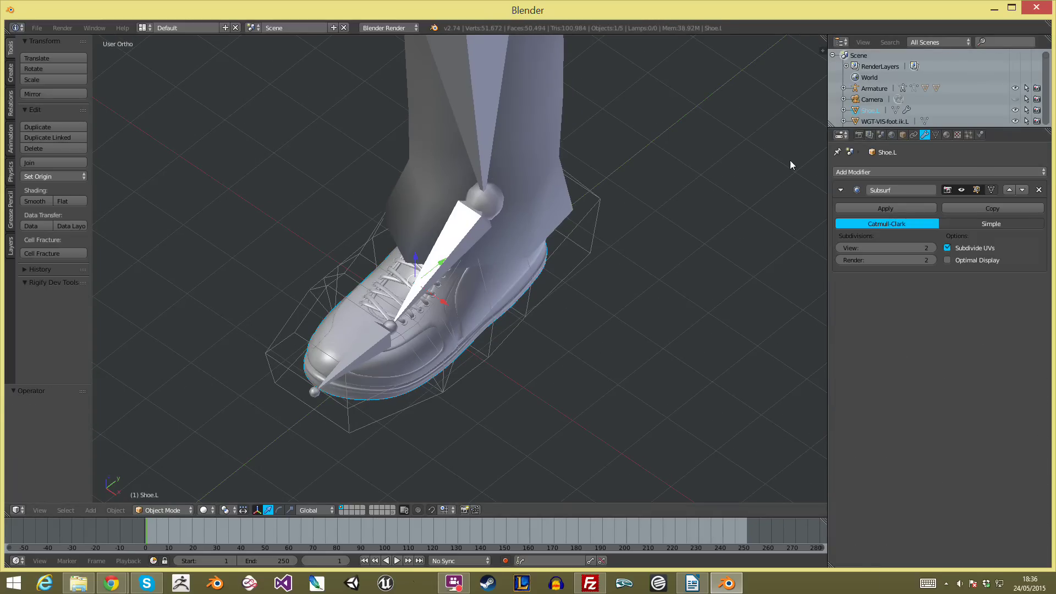
Add a new Mesh Deform modifier to the shoe and move it above the Subsurf modifier.
click(895, 171)
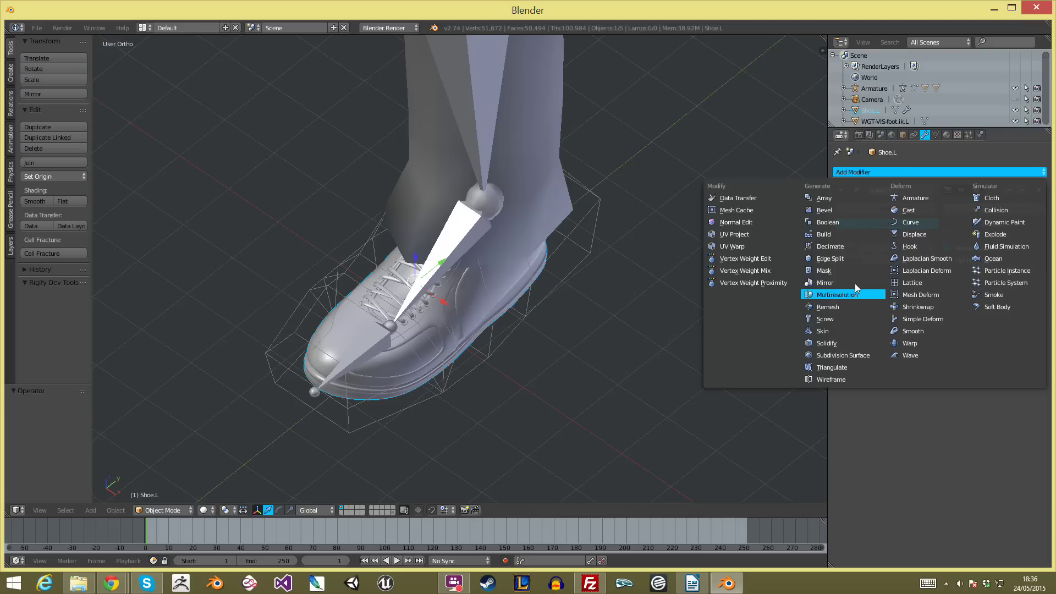
click(930, 298)
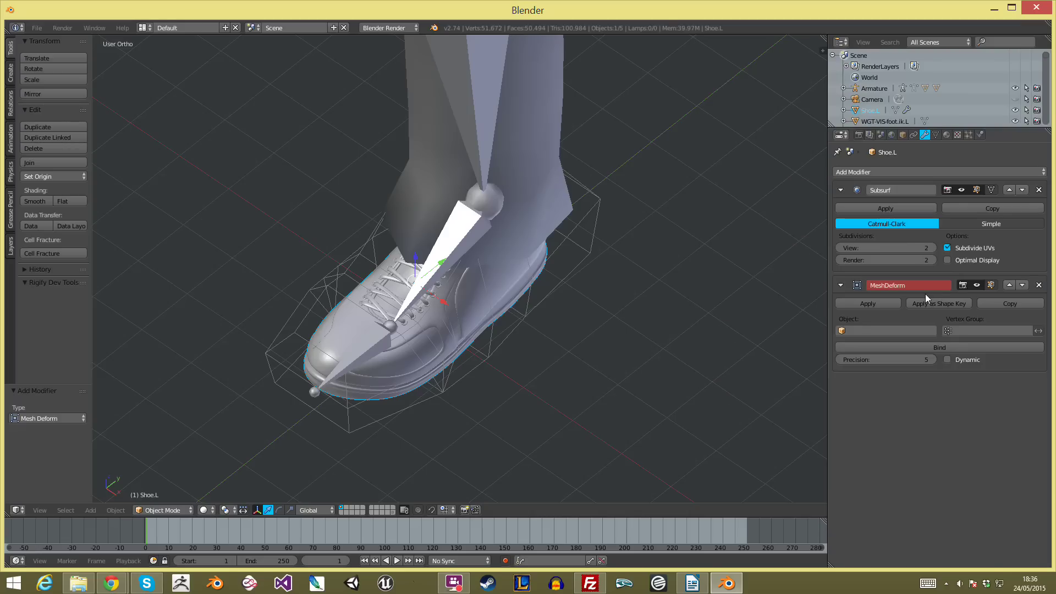
scroll(454, 355, up, 1)
middle_drag(454, 355, 425, 352)
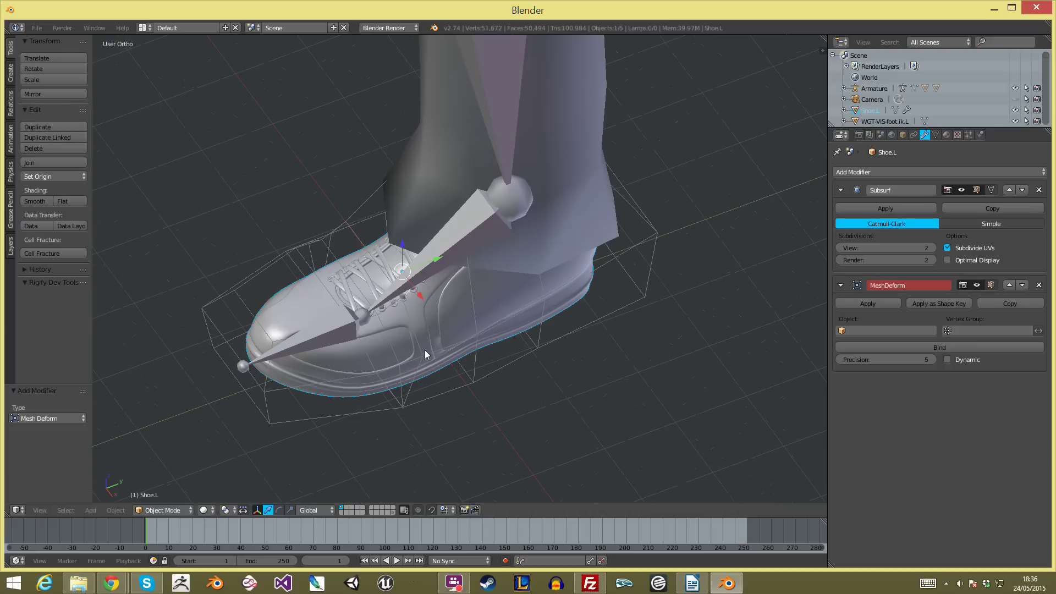
key(Tab)
middle_drag(440, 304, 675, 222)
key(a)
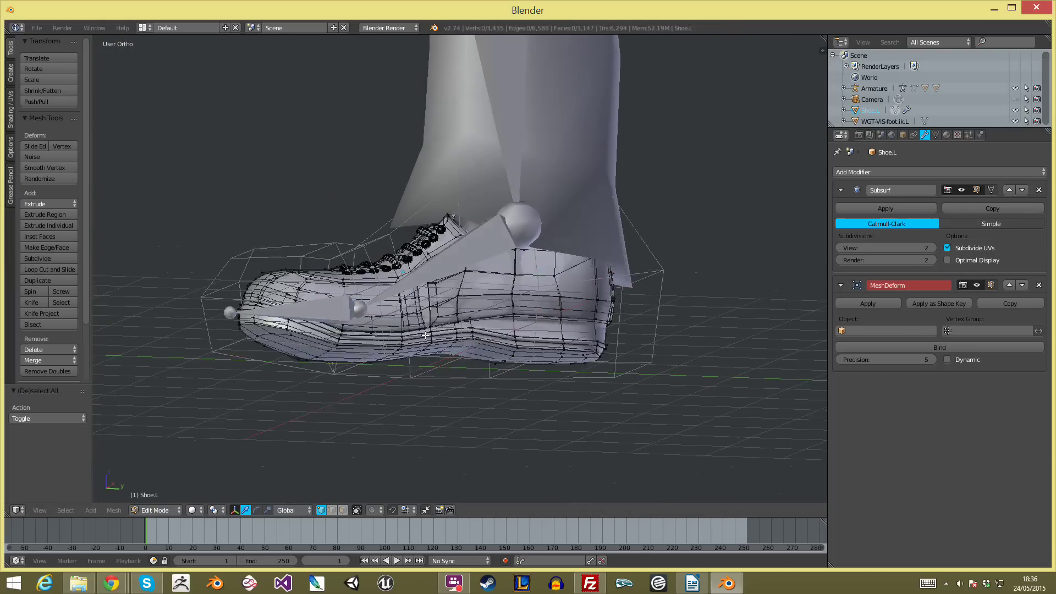
key(Tab)
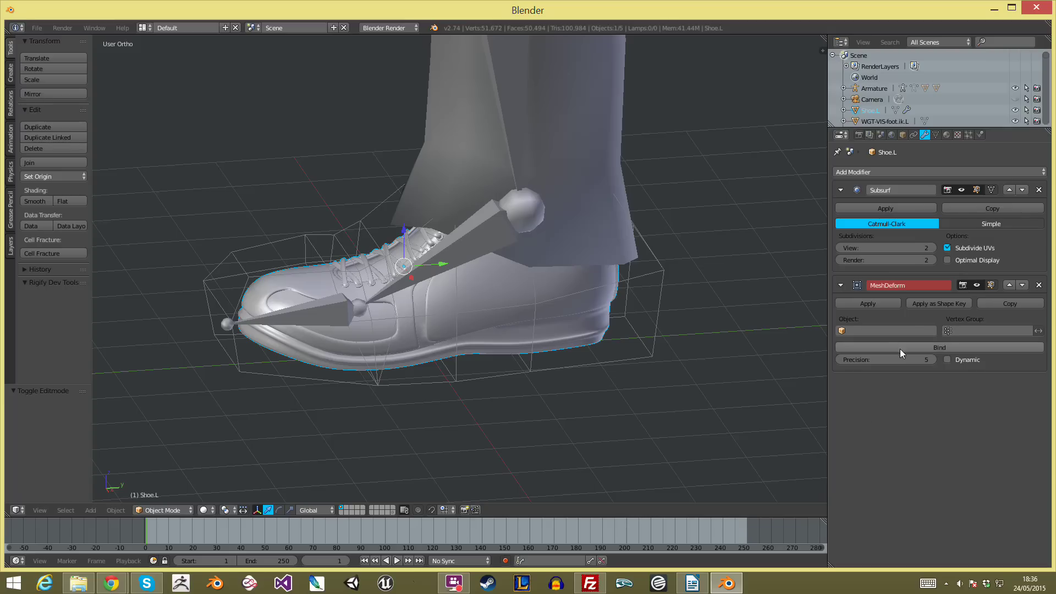
middle_drag(683, 401, 414, 317)
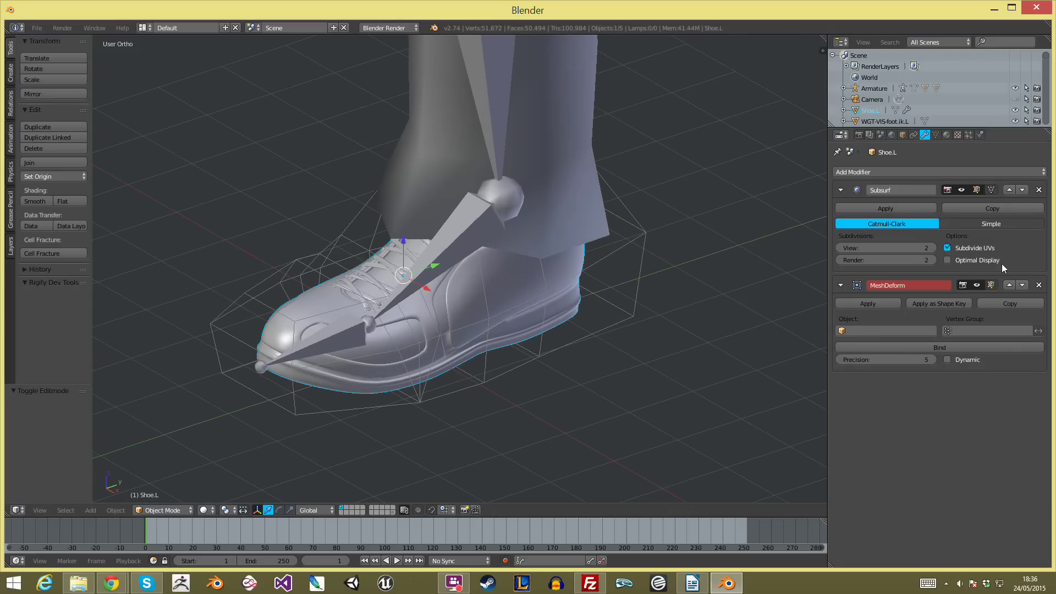
click(1009, 287)
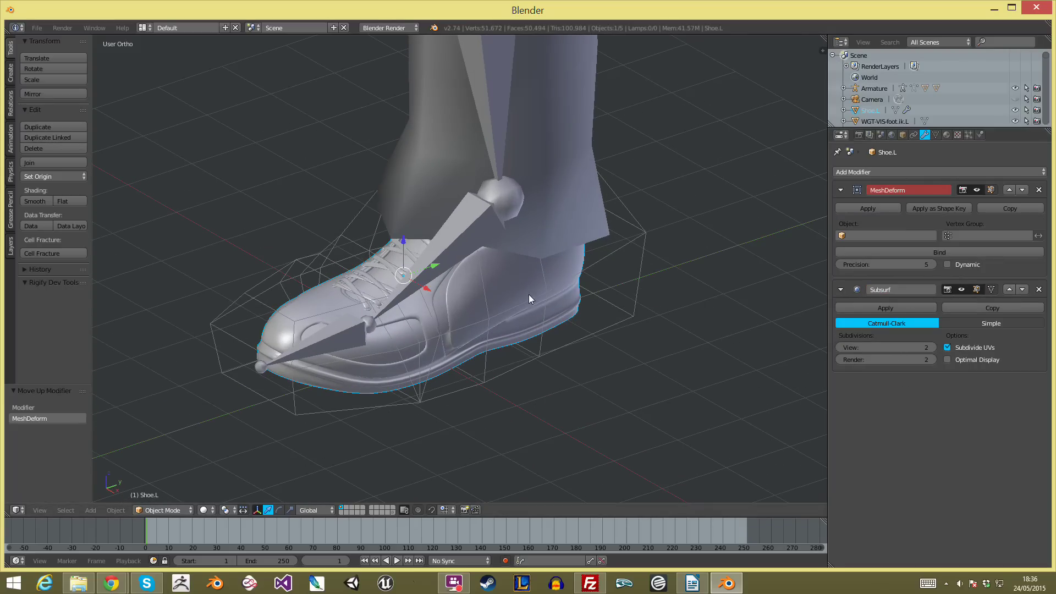
Inspect the shoe's base mesh in edit mode and go back to object mode.
middle_drag(531, 291, 379, 325)
scroll(379, 325, up, 2)
key(Tab)
middle_drag(281, 341, 426, 368)
key(Tab)
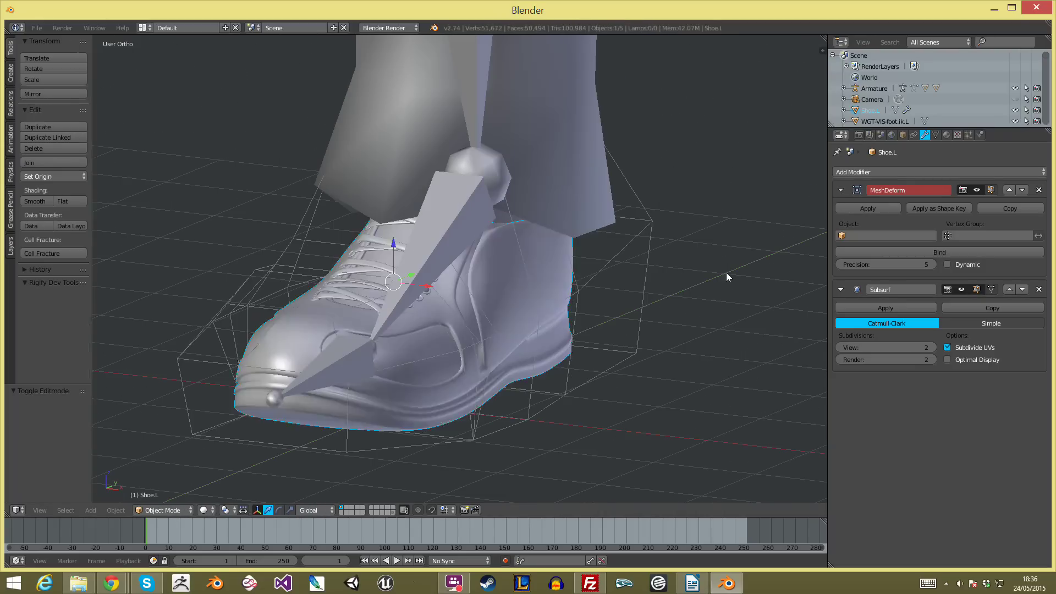
scroll(649, 290, down, 2)
middle_drag(642, 291, 613, 313)
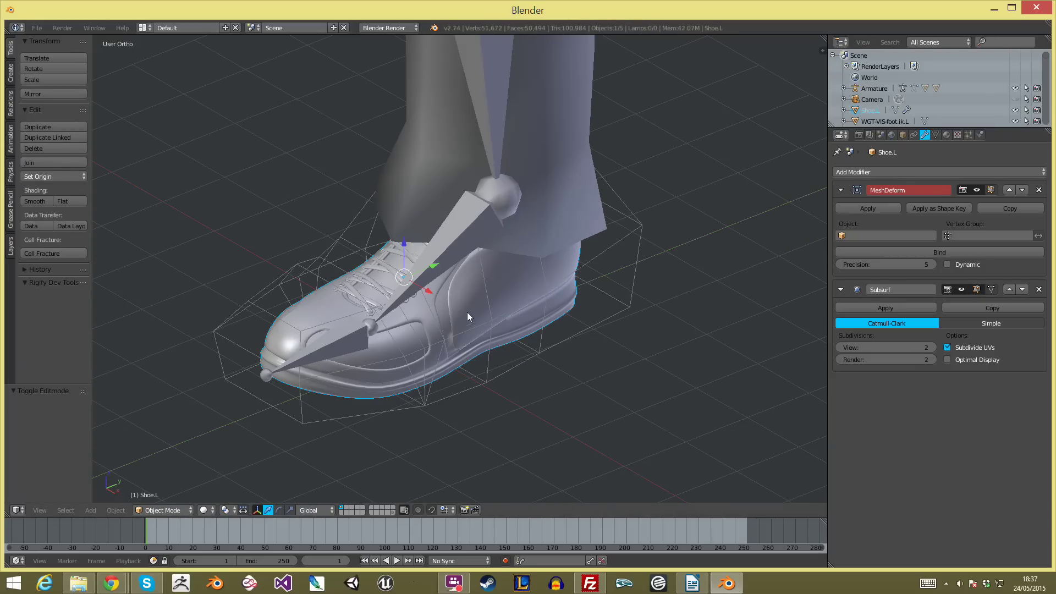
Rename the cage object around the shoe as ShoeCage.
middle_drag(720, 231, 578, 309)
right_click(614, 323)
key(n)
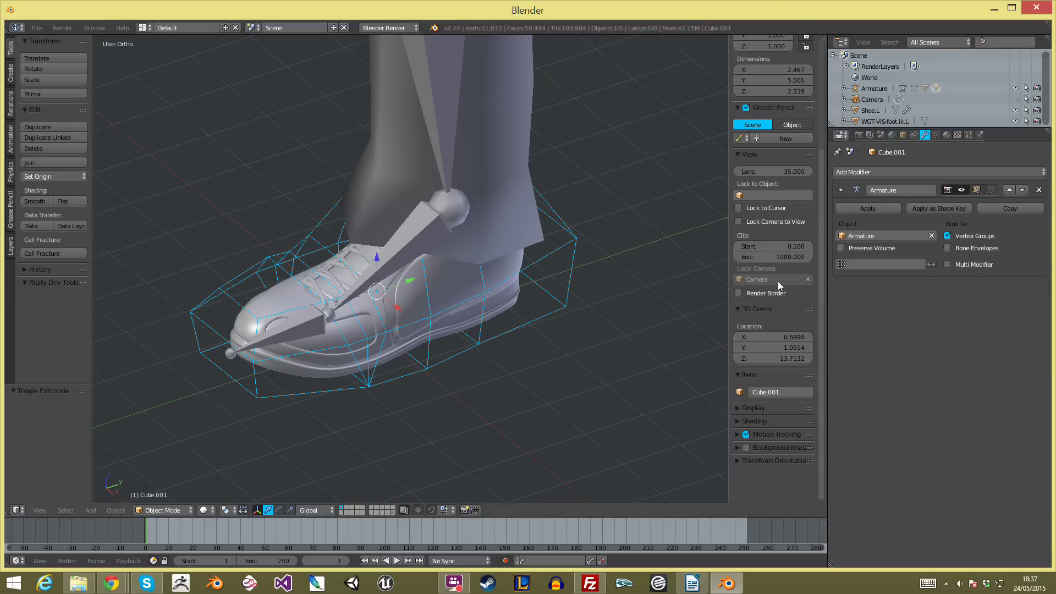
click(773, 195)
click(788, 392)
key(n)
key(a)
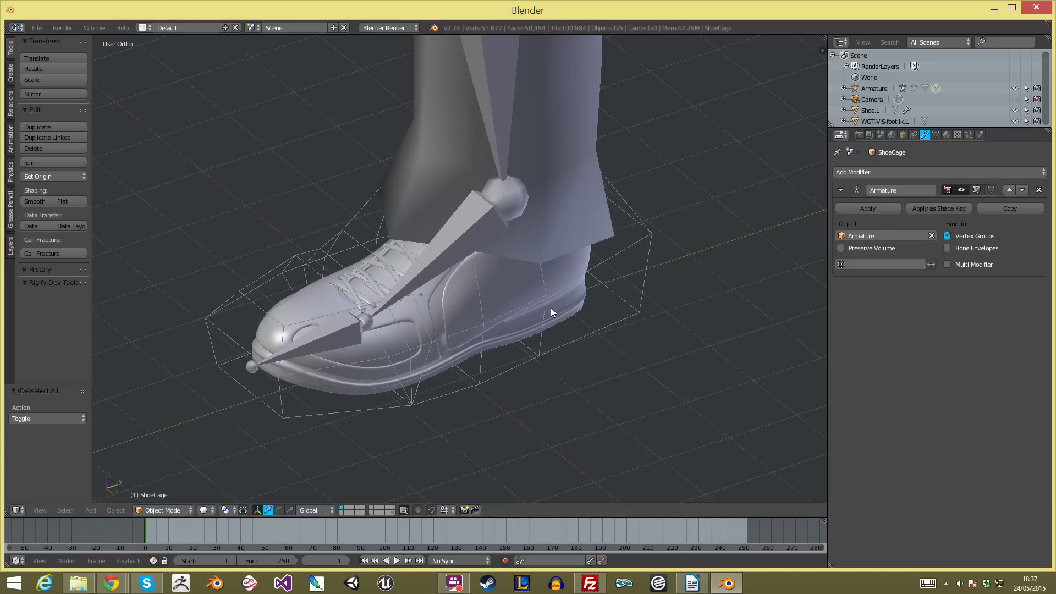
Set ShoeCage as the shoe's Mesh Deform object and bind it with Dynamic enabled.
right_click(523, 316)
click(915, 237)
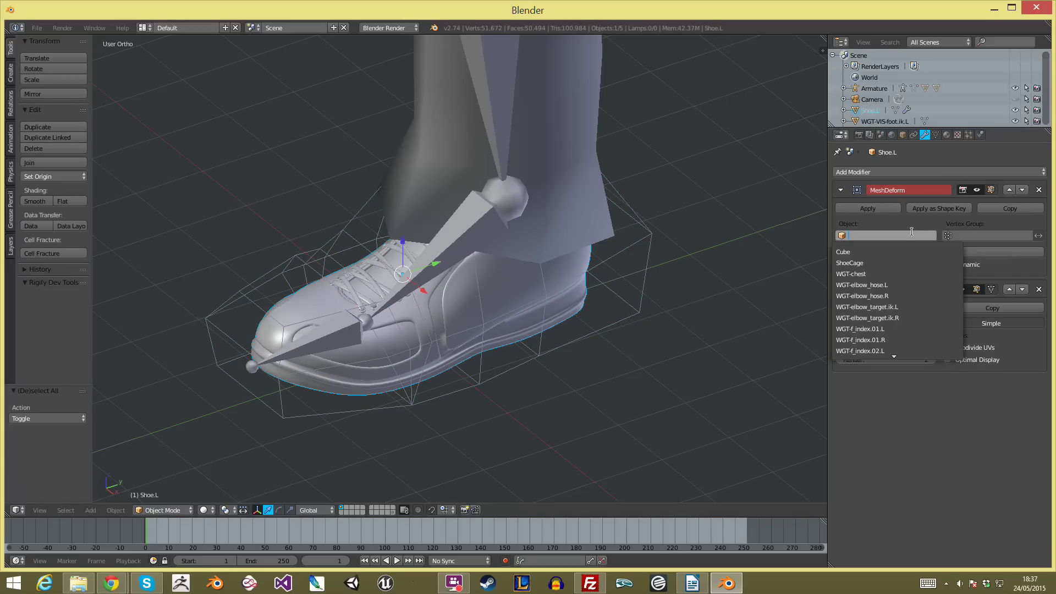
text(shoe)
key(Return)
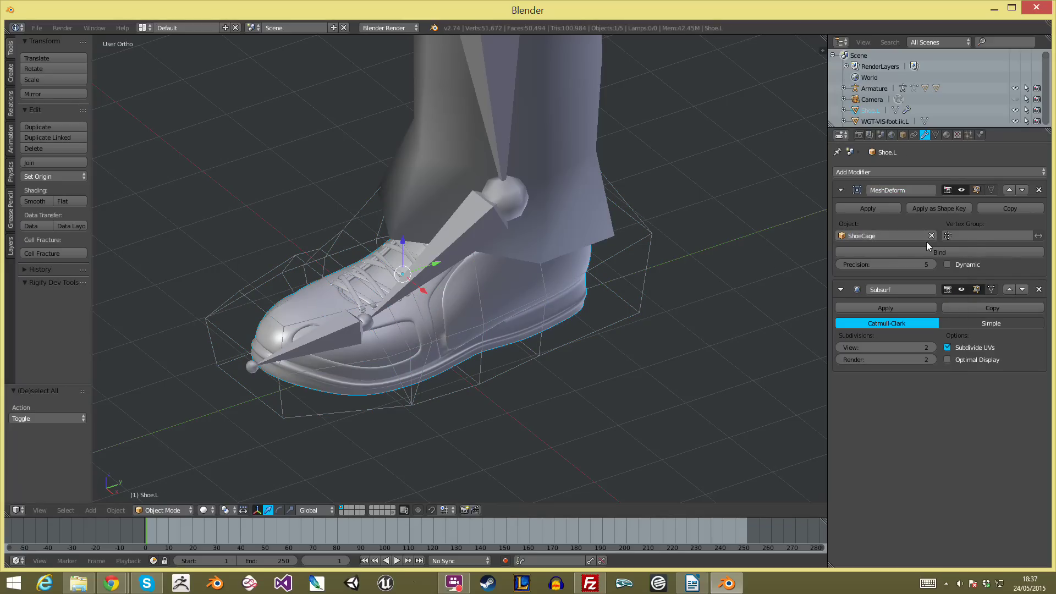
click(948, 265)
click(965, 251)
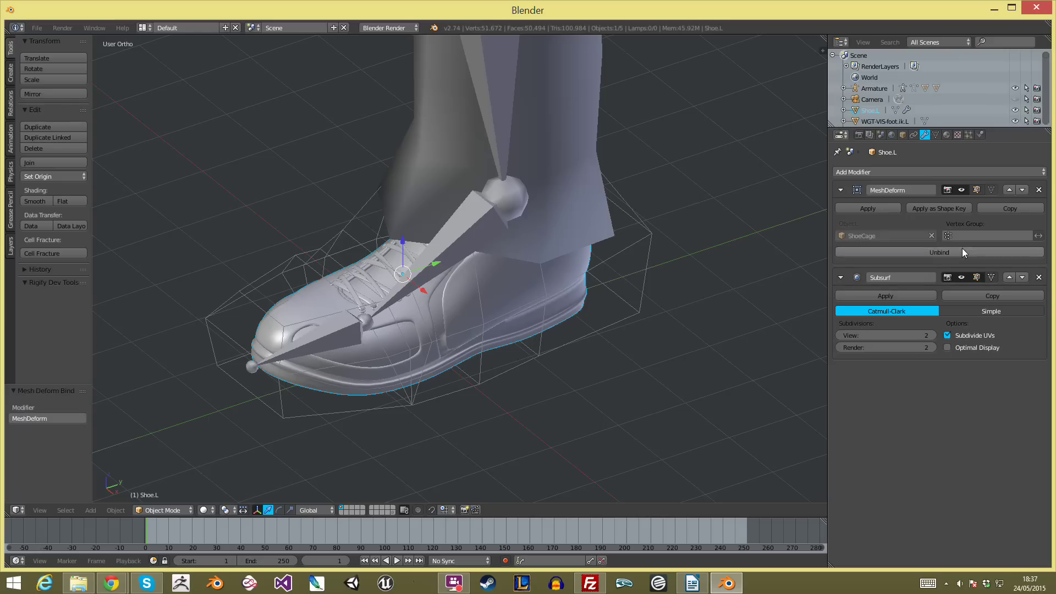
Put the armature in pose mode and try rotating the foot bone in side view to test the bound shoe.
scroll(669, 265, down, 5)
key(a)
key(KP_3)
key(a)
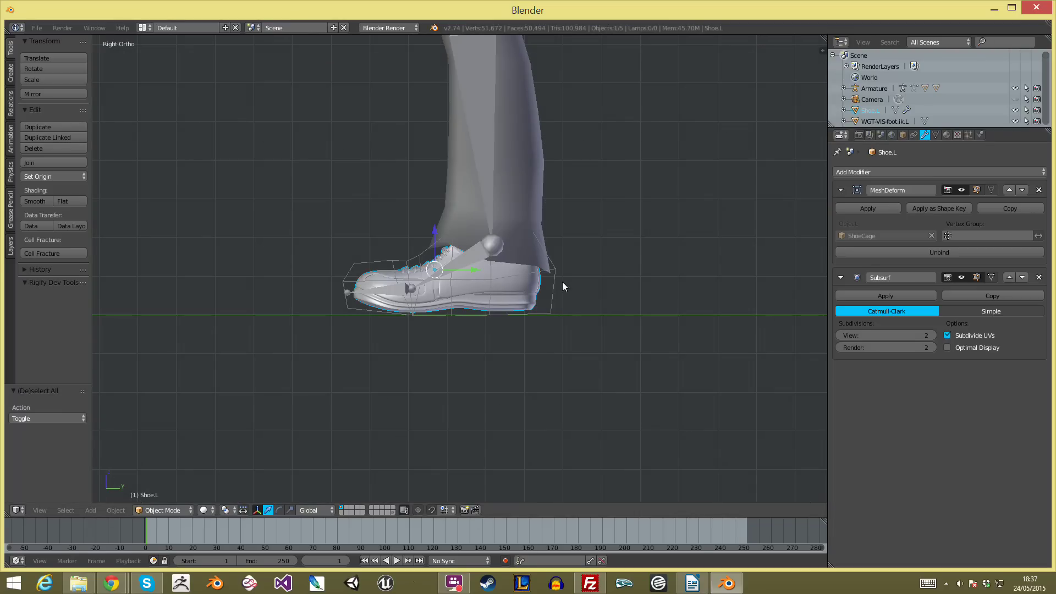
right_click(477, 256)
key(ctrl+Tab)
key(ctrl+Tab)
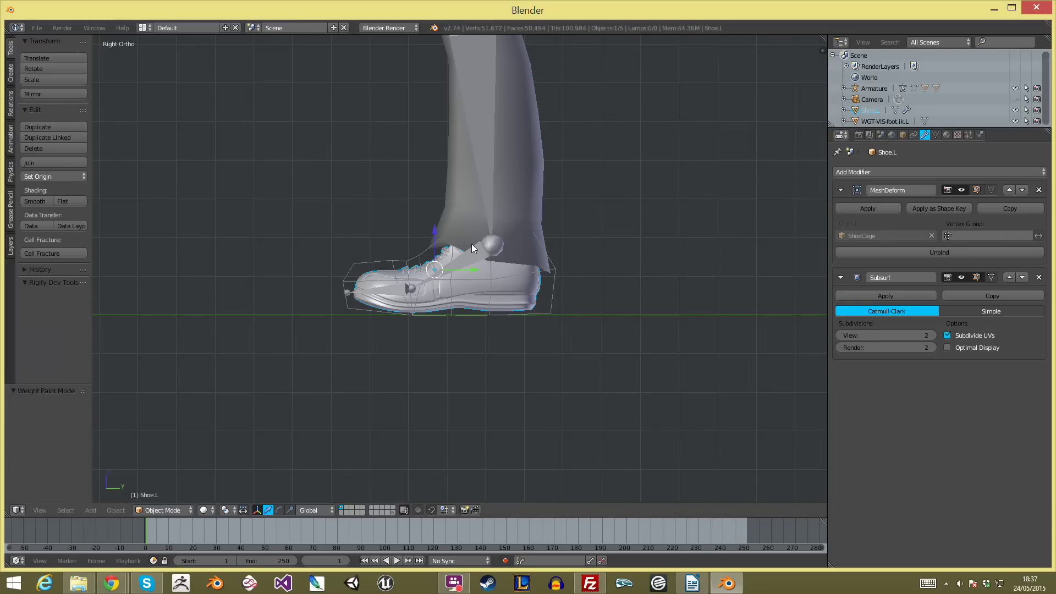
right_click(476, 246)
key(ctrl+Tab)
key(r)
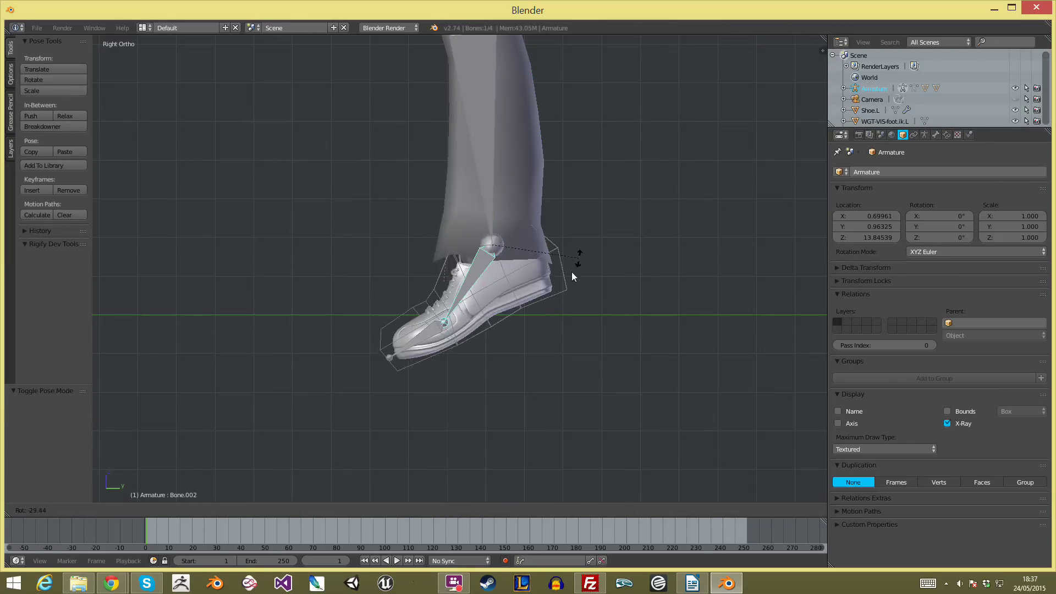
right_click(537, 308)
Rotate the toe bone upward to bend the front of the shoe.
key(a)
right_click(386, 281)
key(r)
click(513, 345)
key(a)
Rotate the toe bone downward in side view to test the bend at the front of the shoe.
middle_drag(404, 240, 506, 397)
scroll(506, 397, up, 5)
key(KP_3)
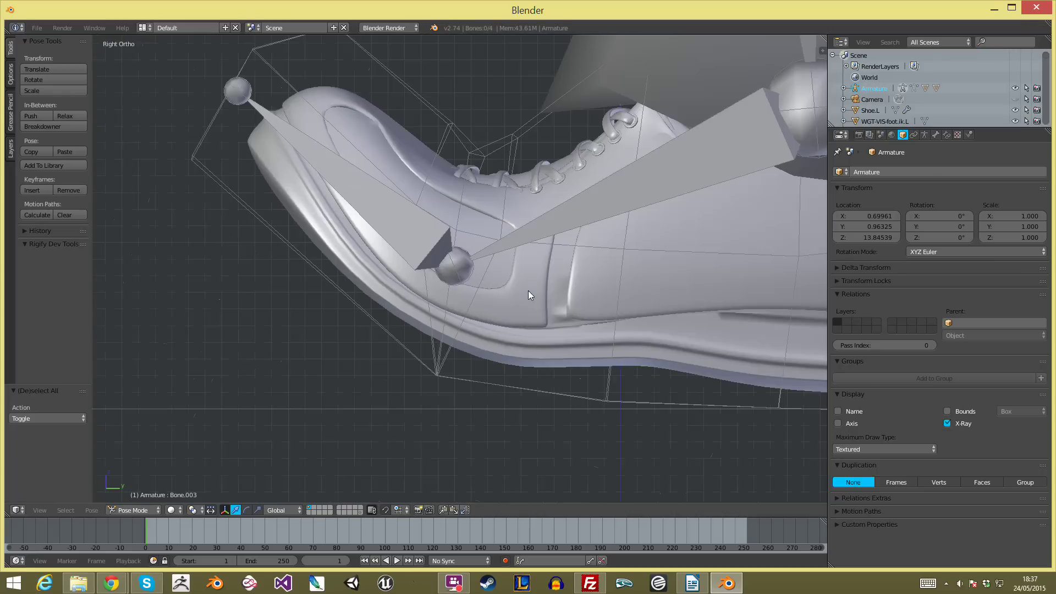
scroll(427, 223, down, 2)
key(r)
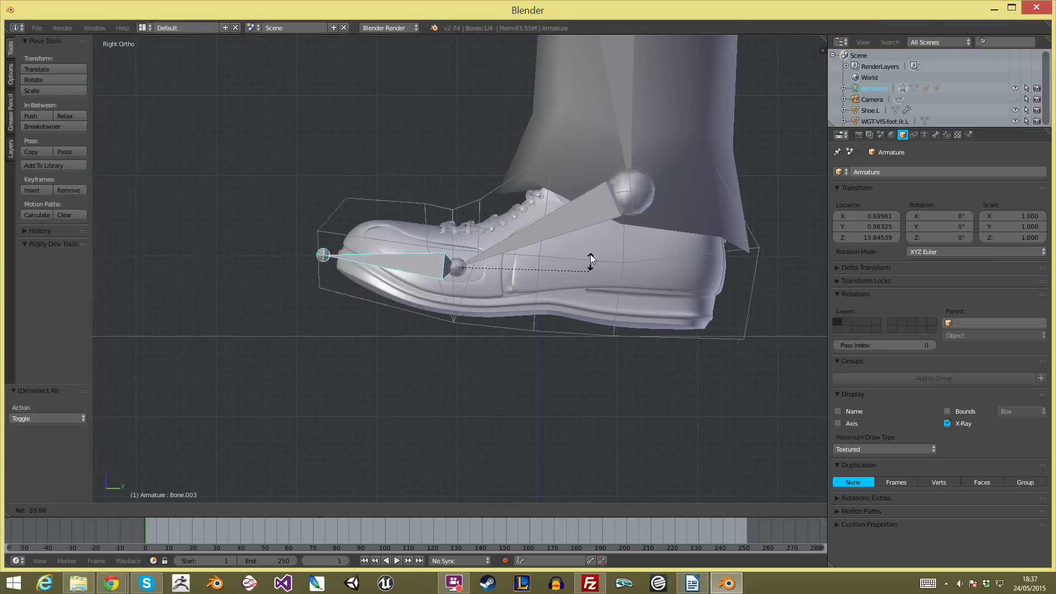
click(583, 199)
scroll(574, 233, down, 4)
key(a)
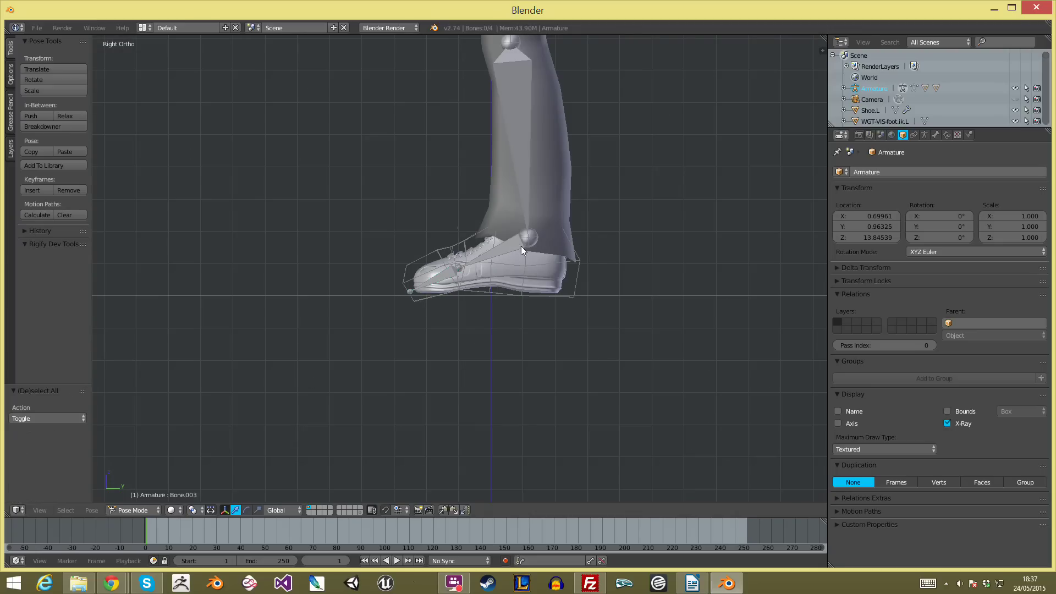
Rotate the foot bone and the toe bone to test the shoe, and clear the toe bone's rotation.
right_click(522, 243)
key(r)
click(632, 257)
key(a)
right_click(423, 303)
key(r)
click(618, 362)
key(alt+r)
key(a)
Rotate the leg bones in side view to test how the leg and shoe move together.
scroll(532, 201, down, 3)
shift+middle_drag(515, 192, 504, 261)
right_click(473, 154)
key(r)
click(578, 206)
key(a)
right_click(578, 205)
key(r)
click(672, 127)
key(a)
right_click(513, 124)
key(r)
click(416, 282)
key(a)
Rotate the foot bone downward and tilt the toe bone upward to test the bend at the ball of the shoe.
scroll(391, 302, up, 6)
shift+middle_drag(292, 370, 523, 229)
scroll(523, 228, up, 6)
right_click(557, 132)
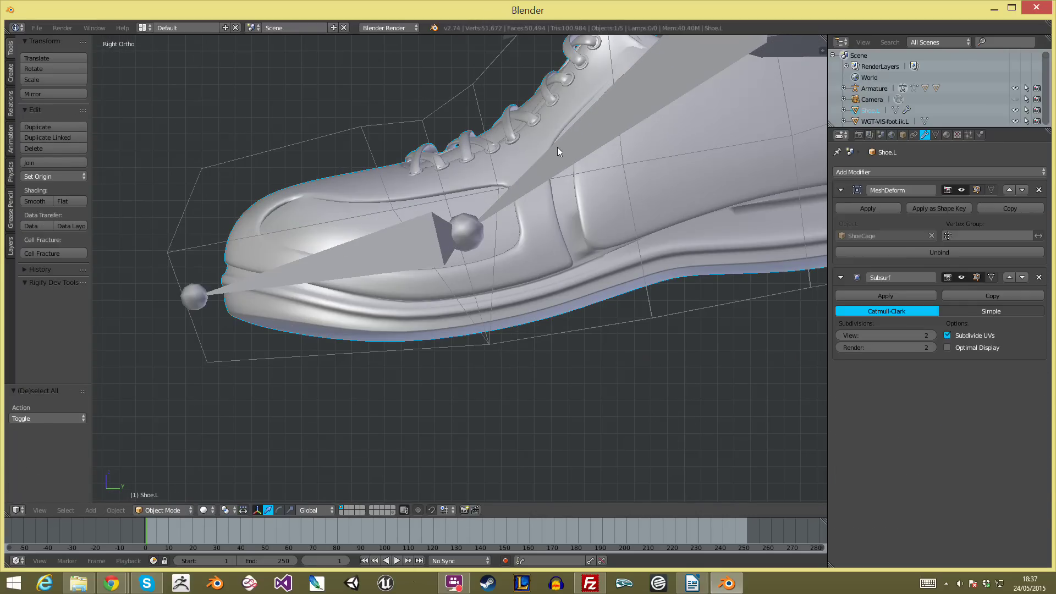
right_click(558, 148)
scroll(578, 220, down, 3)
key(r)
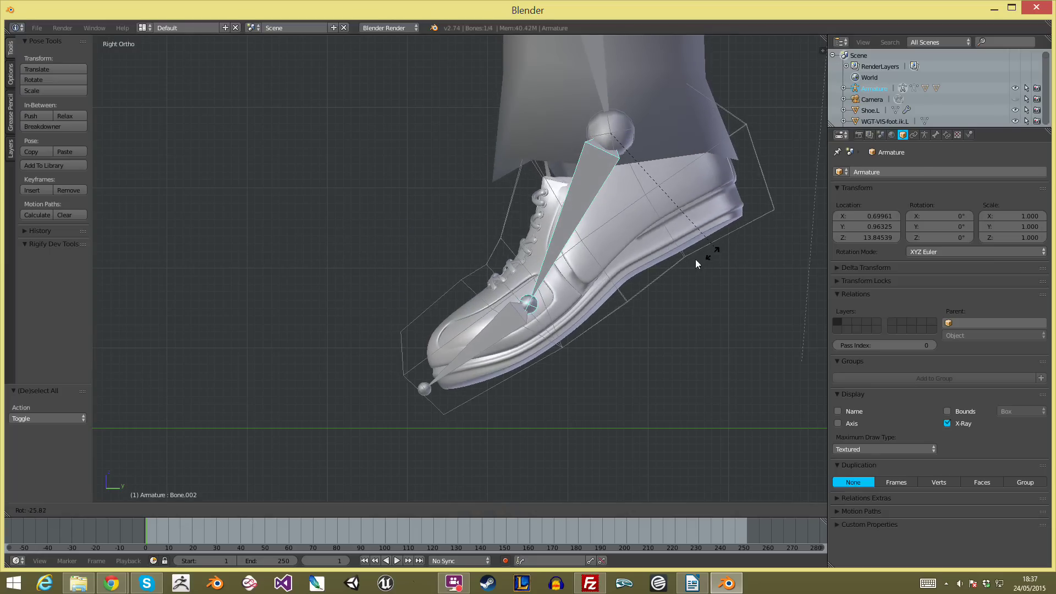
click(683, 262)
key(a)
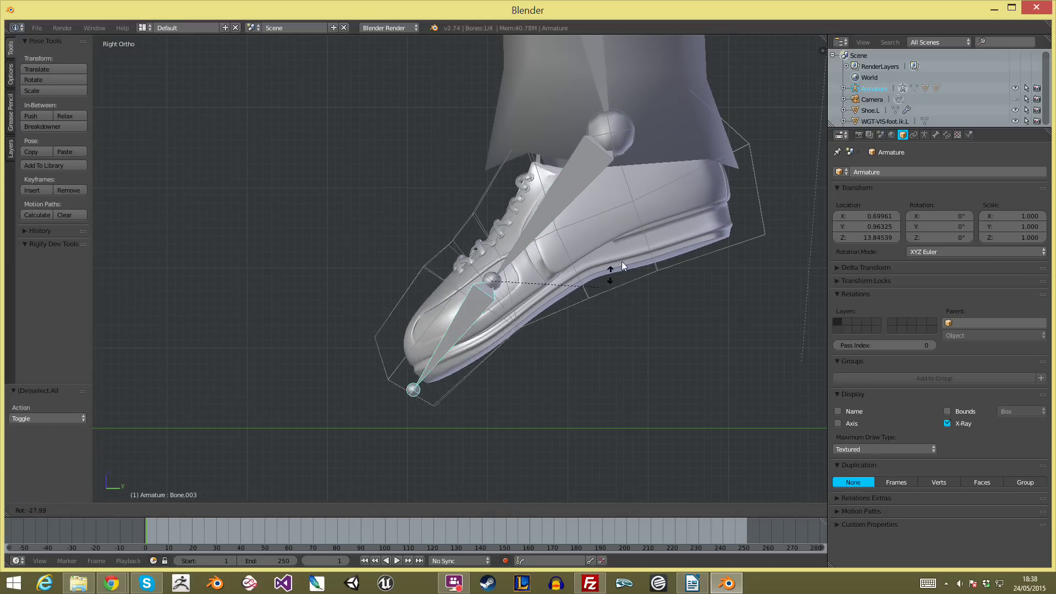
click(562, 358)
Inspect the bent shoe and its cage in wireframe and front view, and try rotating the toe bone further down.
key(z)
key(z)
scroll(465, 288, up, 4)
mouse_move(461, 291)
middle_down()
mouse_move(485, 318)
mouse_move(461, 306)
mouse_move(490, 344)
mouse_move(503, 393)
mouse_move(291, 333)
mouse_move(419, 390)
middle_up()
key(z)
key(z)
scroll(492, 346, down, 1)
key(KP_1)
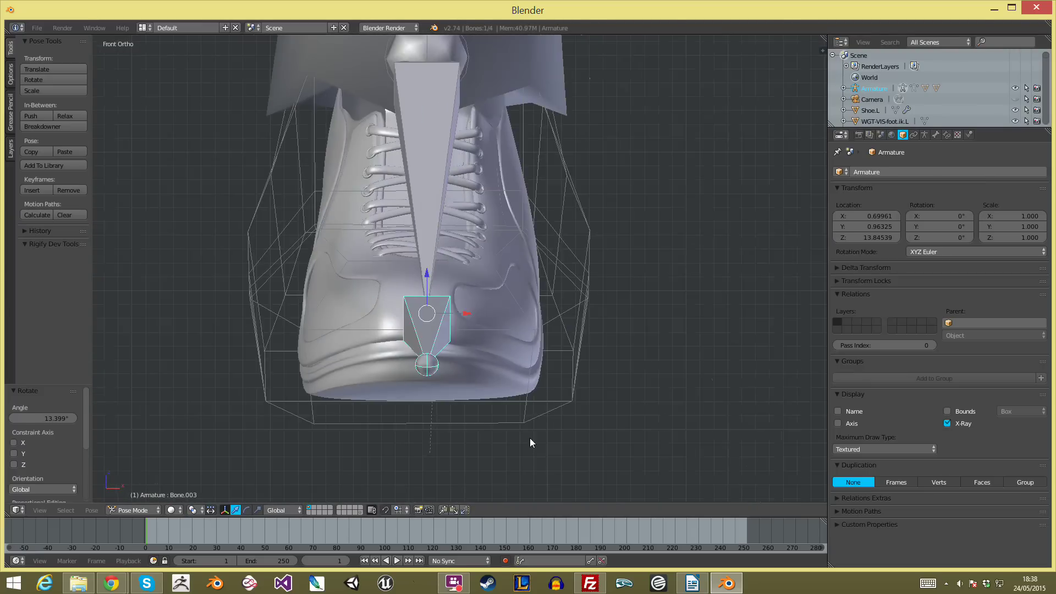
key(KP_3)
key(r)
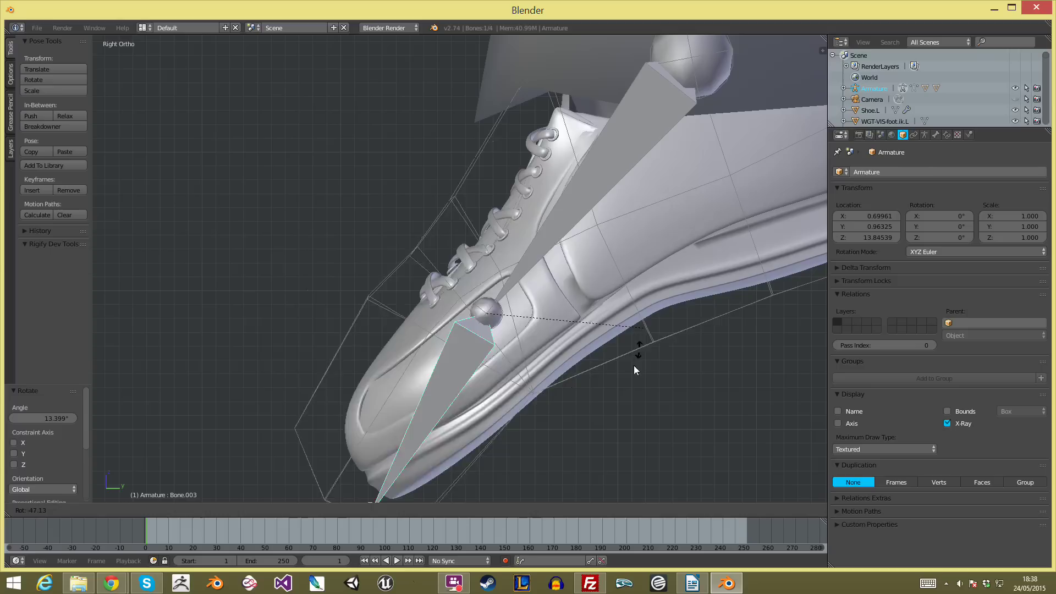
right_click(665, 427)
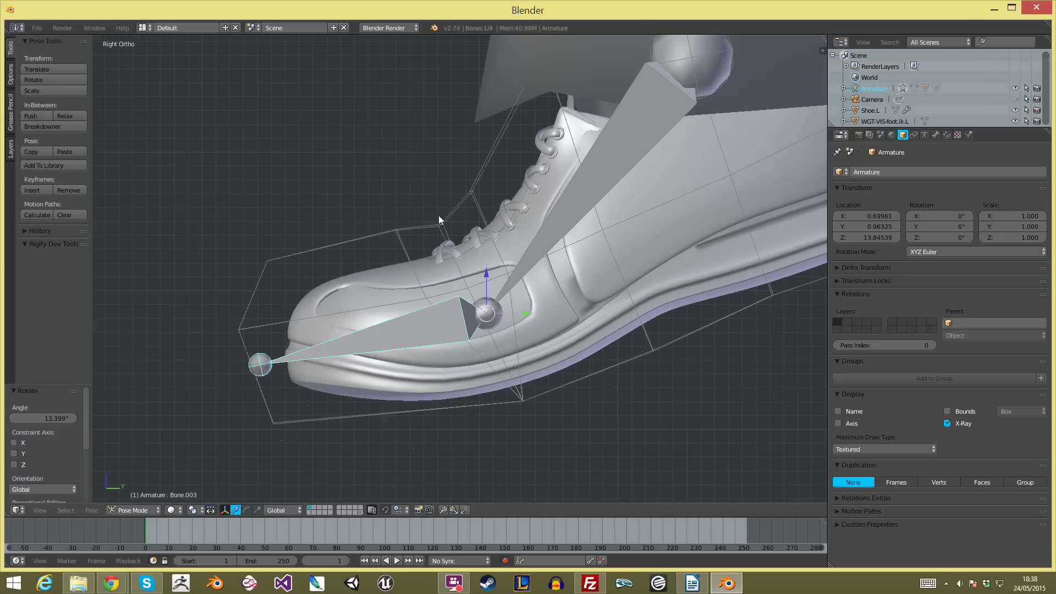
In ShoeCage's edit mode, select the mid-height vertices around the ball of the foot and scale them by 0.622 along X.
key(a)
right_click(383, 237)
key(Tab)
key(a)
scroll(616, 366, down, 4)
shift+middle_drag(615, 366, 342, 315)
scroll(210, 312, up, 6)
drag(367, 396, 345, 395)
key(z)
drag(166, 343, 371, 382)
key(s)
key(x)
click(412, 389)
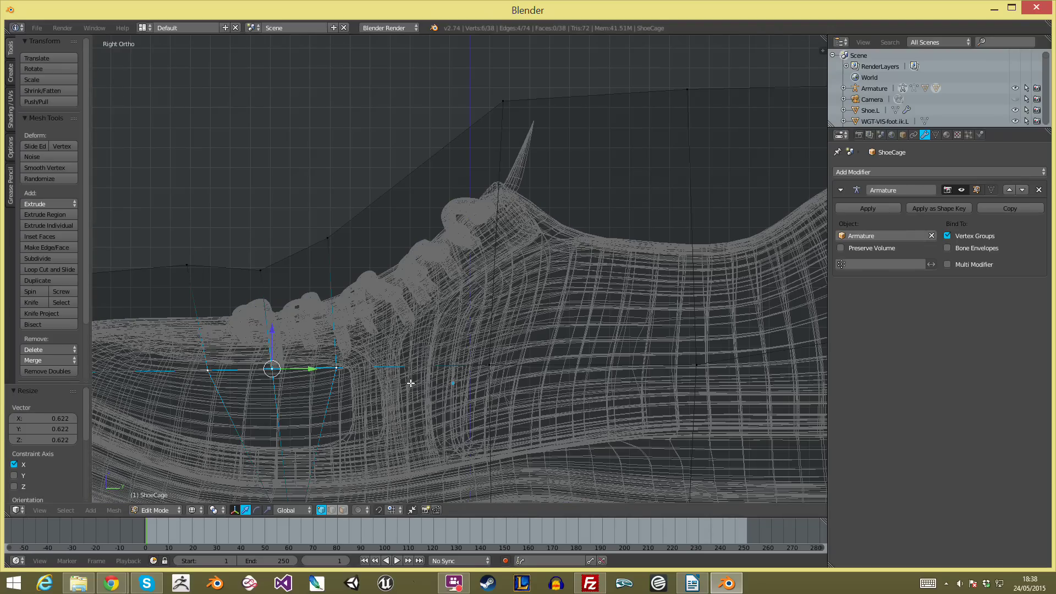
Scale the selected ball-of-foot cage vertices along Y and move them down 0.271 in Z.
scroll(411, 383, down, 3)
key(s)
key(y)
click(382, 374)
key(g)
click(381, 406)
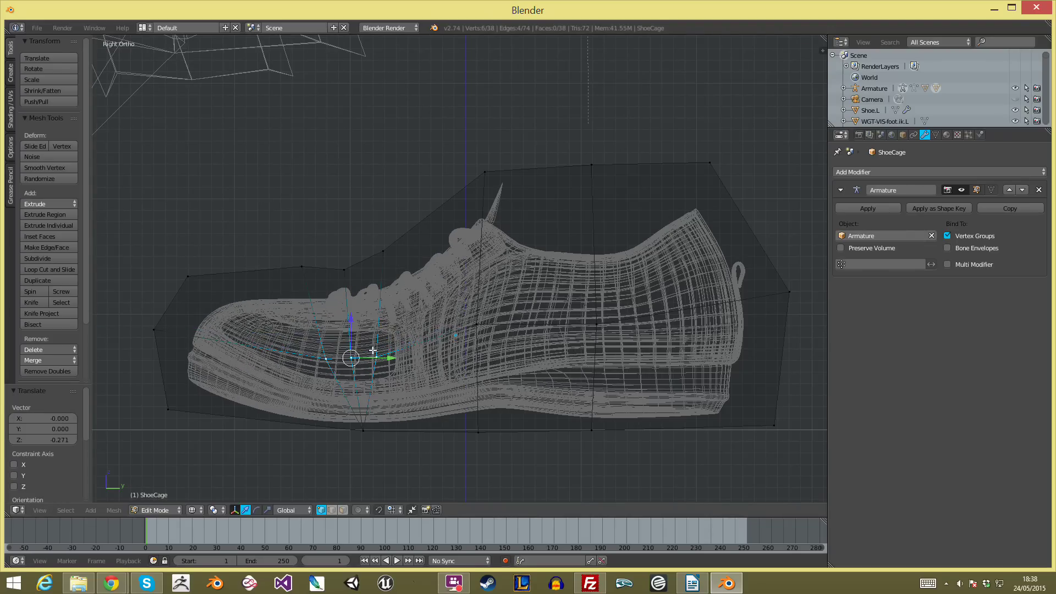
key(z)
key(a)
key(z)
Reposition the upper cage vertices above the toe box and the first laces.
right_click(305, 268)
key(g)
click(271, 292)
key(a)
key(b)
drag(315, 246, 358, 299)
key(g)
click(338, 285)
key(a)
Reposition the upper cage vertices over the middle laces and return ShoeCage to object mode.
key(b)
drag(360, 212, 411, 301)
key(g)
click(424, 289)
key(Tab)
key(z)
scroll(365, 318, down, 2)
middle_drag(365, 318, 435, 340)
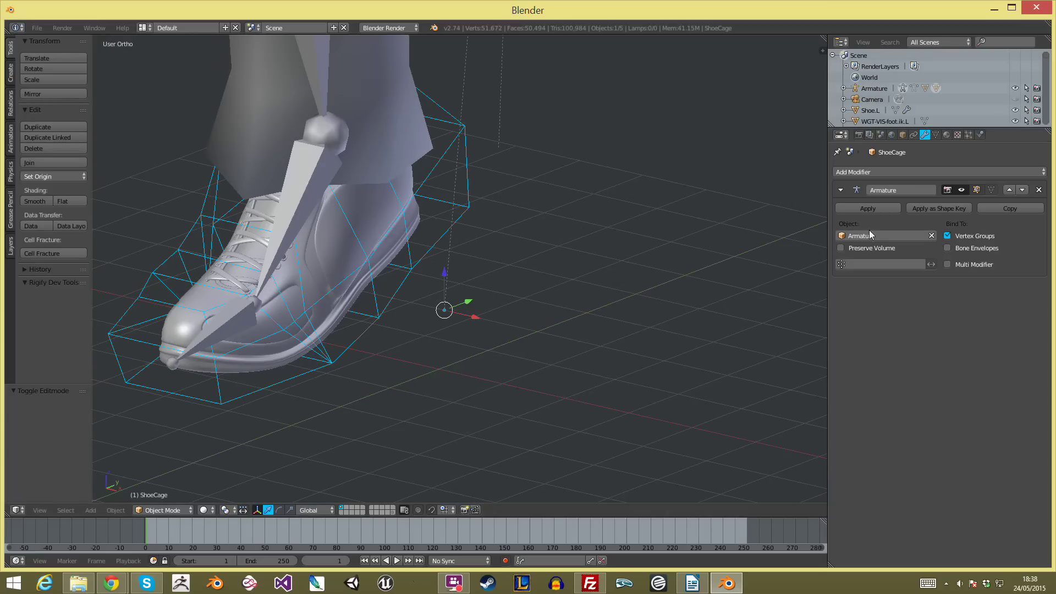
Unbind the shoe from ShoeCage in its Mesh Deform modifier.
key(a)
right_click(322, 253)
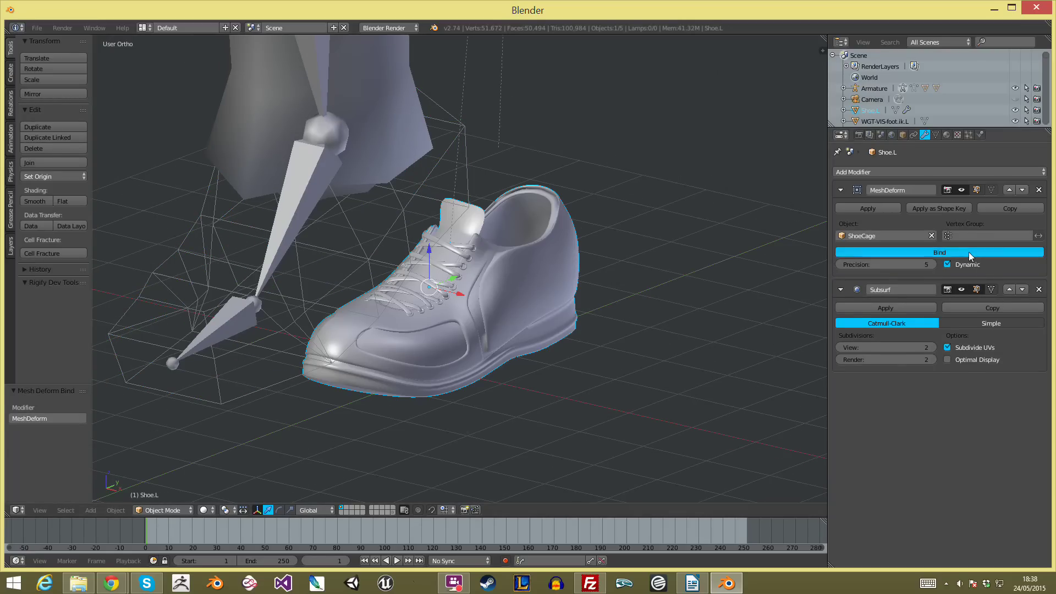
click(941, 252)
key(a)
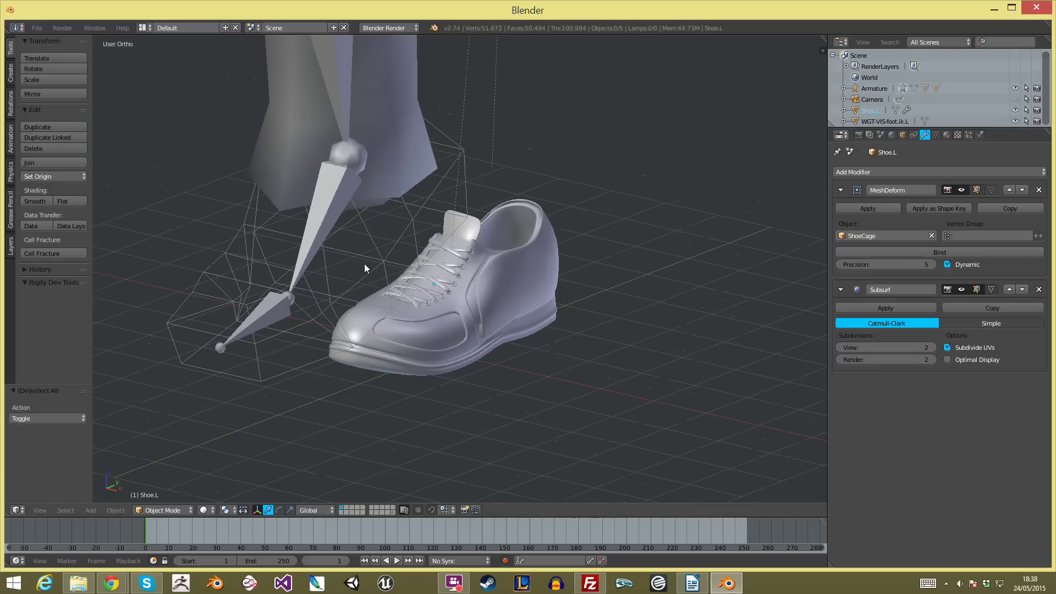
Clear the rotation of all armature bones and bind the shoe to ShoeCage again with Mesh Deform.
right_click(284, 314)
key(a)
key(alt+r)
key(a)
right_click(538, 311)
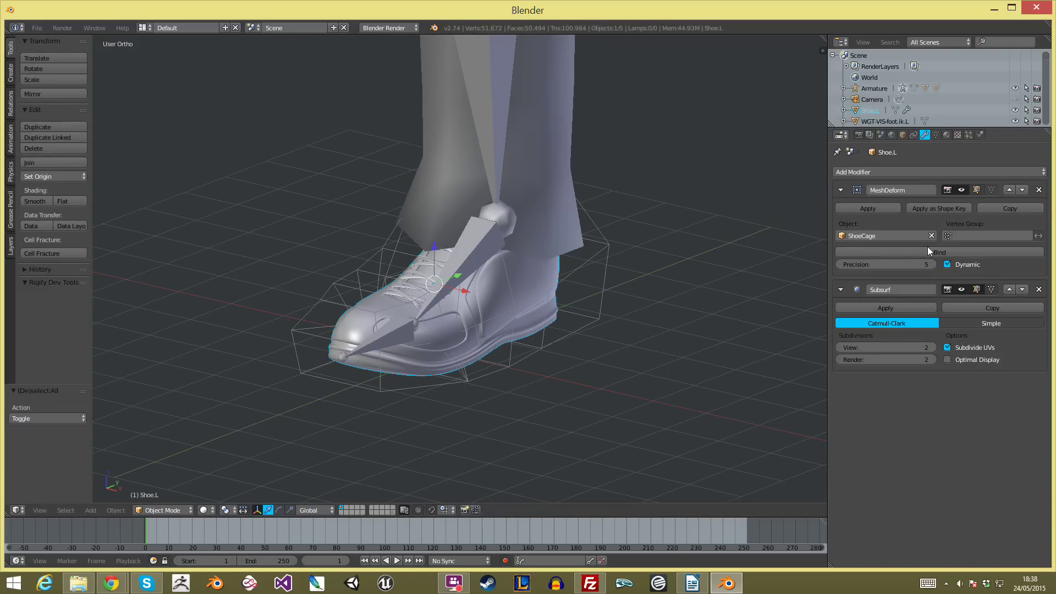
Rotate the foot bone in side view so the toes tilt upward, testing the rebound shoe.
key(KP_3)
scroll(498, 272, down, 2)
right_click(500, 270)
key(r)
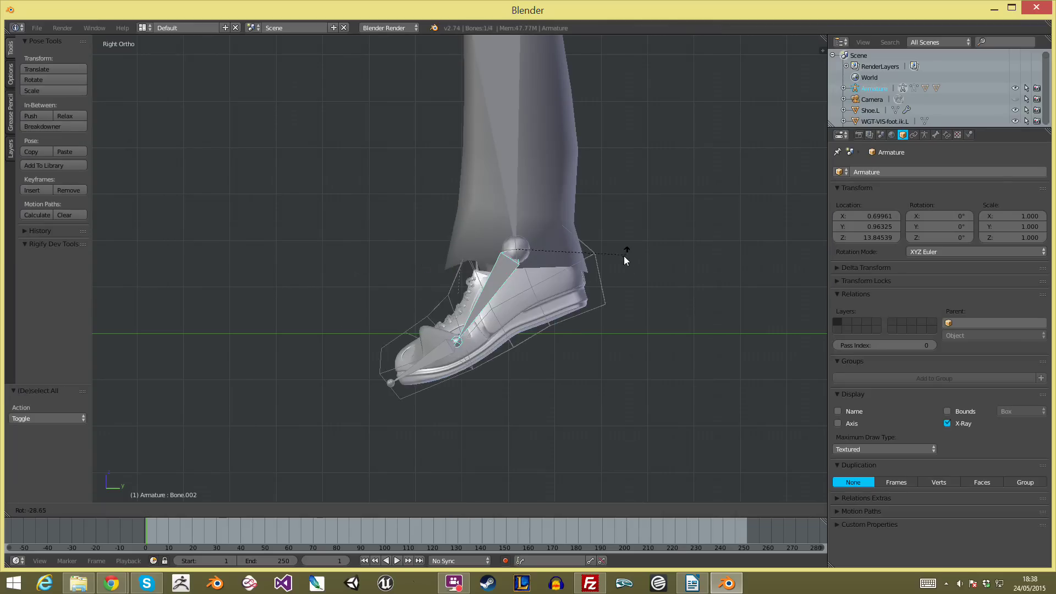
click(576, 309)
Rotate the toe bone sharply downward to test how the front of the shoe bends.
right_click(352, 266)
key(r)
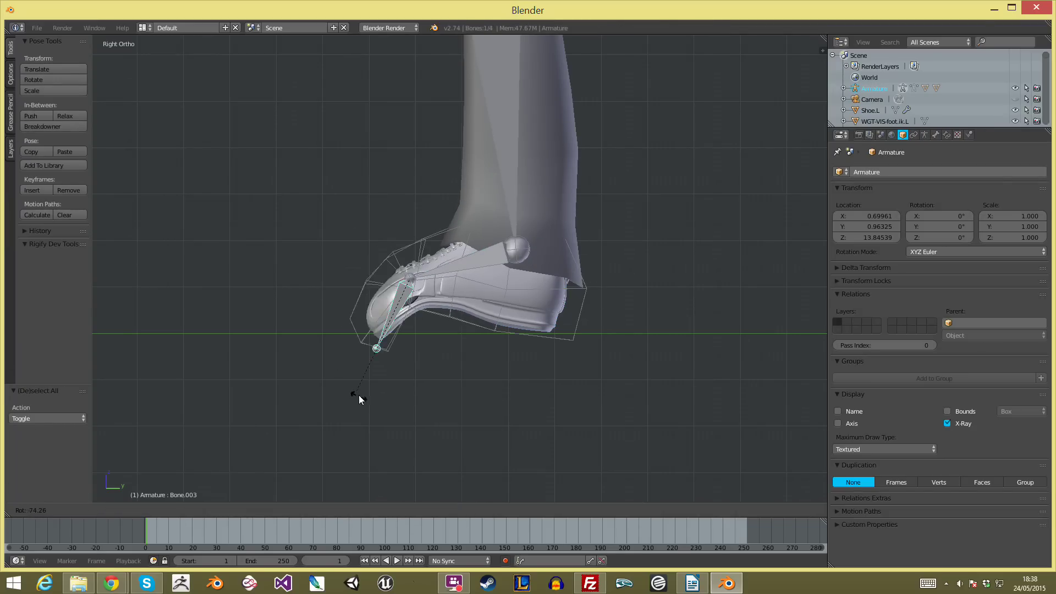
click(357, 334)
key(a)
scroll(424, 306, down, 5)
middle_drag(423, 309, 484, 347)
scroll(484, 347, up, 5)
Clear the rotation of all bones to restore the rest pose and return to side view.
key(a)
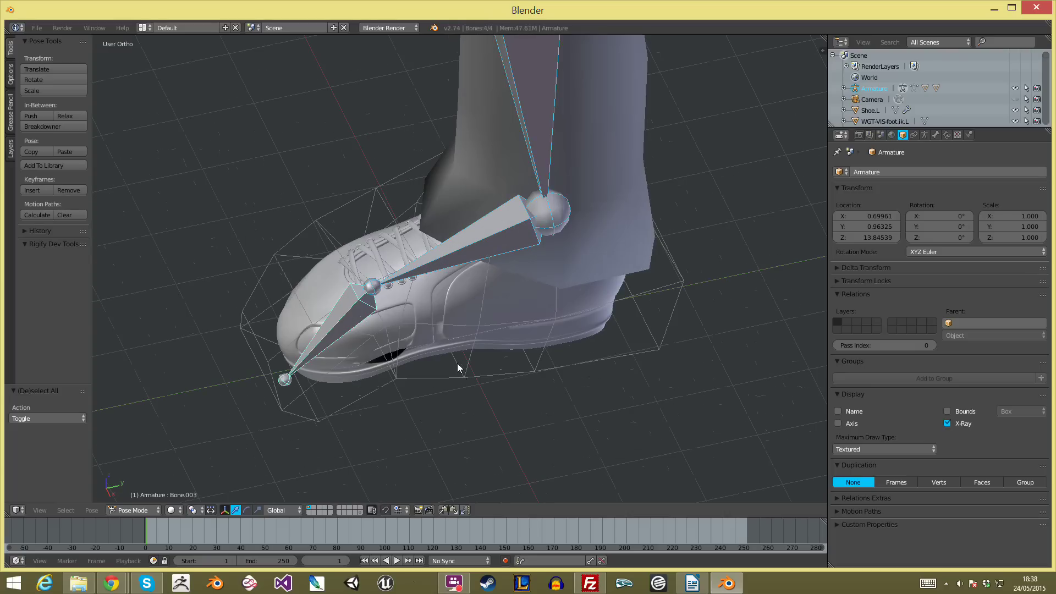
key(alt+r)
key(a)
scroll(462, 363, down, 5)
key(KP_3)
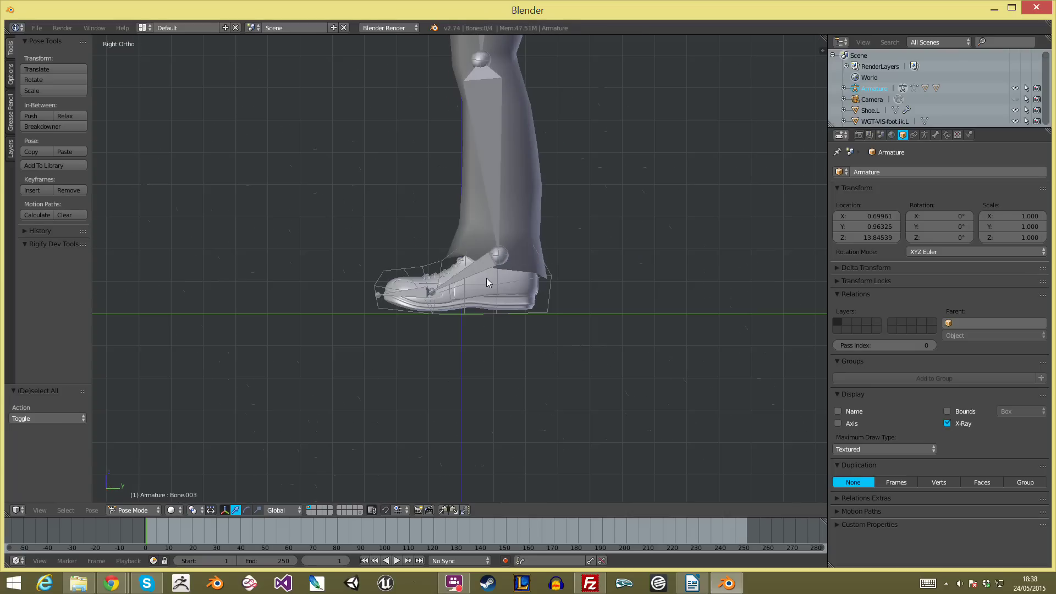
Bend the knee by rotating the shin bone backward, and rotate the foot bone to test the shoe.
right_click(474, 180)
right_click(494, 179)
shift+middle_drag(495, 179, 402, 271)
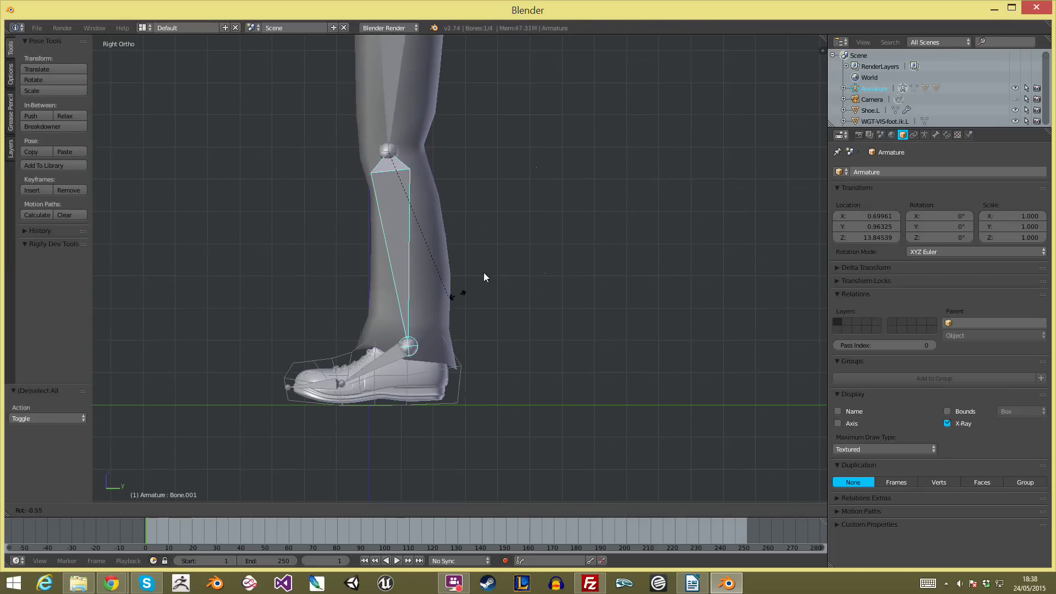
key(r)
click(501, 244)
key(a)
right_click(507, 326)
key(r)
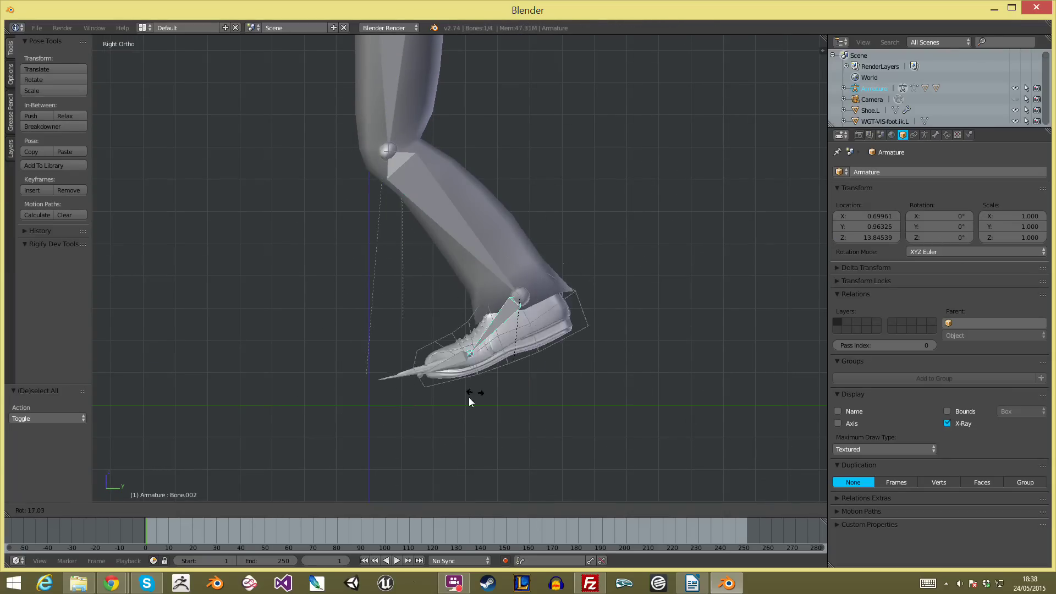
click(537, 336)
middle_drag(537, 336, 479, 422)
scroll(492, 401, up, 2)
Select the cage and the shoe in turn to examine the stretched geometry at the toe.
key(a)
right_click(492, 401)
key(Tab)
key(Tab)
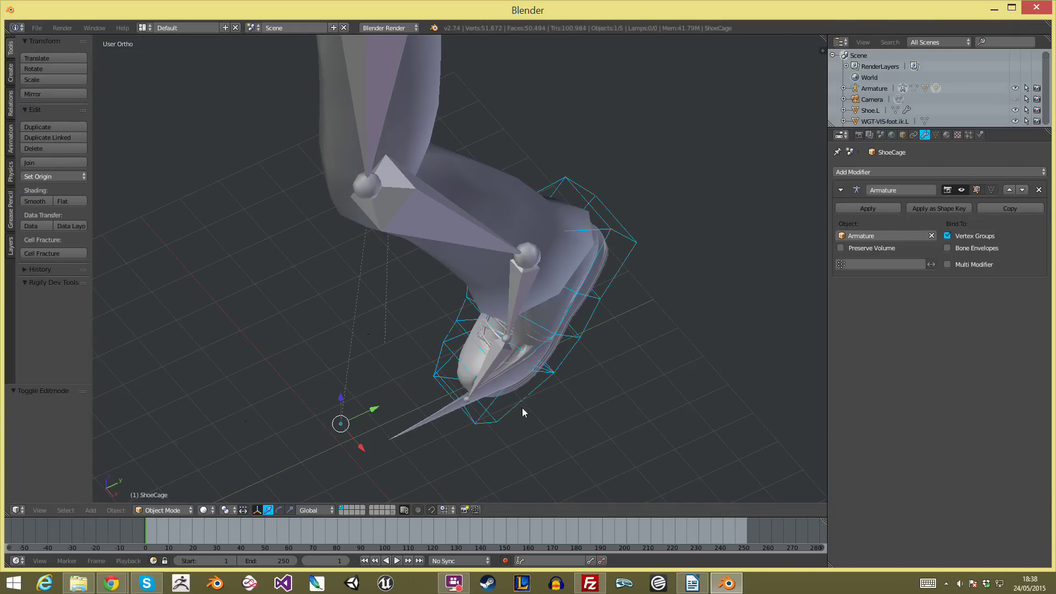
key(a)
right_click(523, 370)
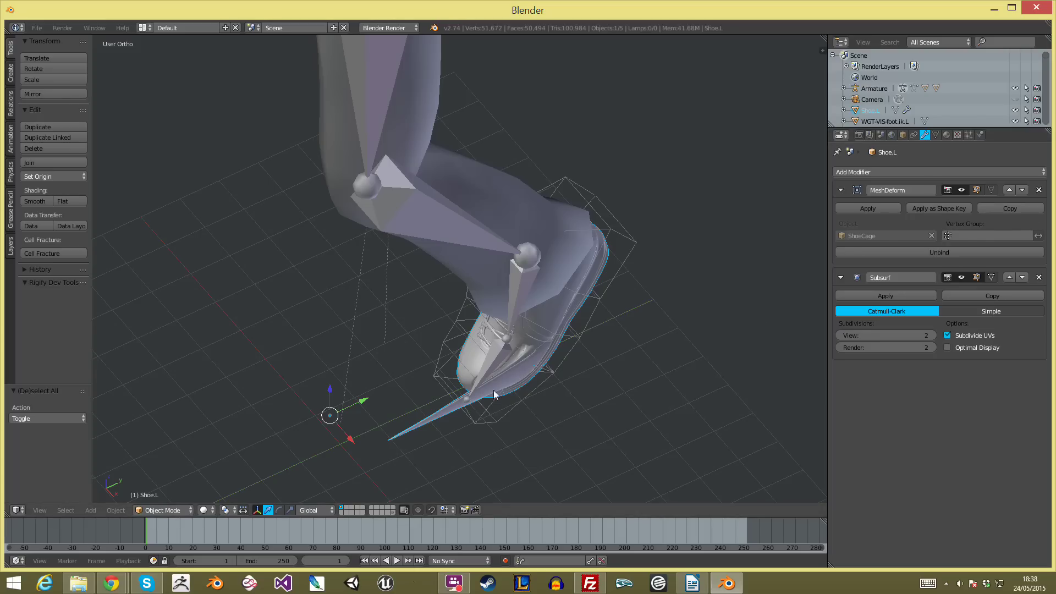
Undo the recent selections and bone rotations back to the pose with the foot bone tilted upward.
key(ctrl+z)
key(ctrl+z)
key(ctrl+z)
key(ctrl+z)
key(ctrl+z)
key(ctrl+z)
key(ctrl+z)
key(ctrl+z)
key(ctrl+z)
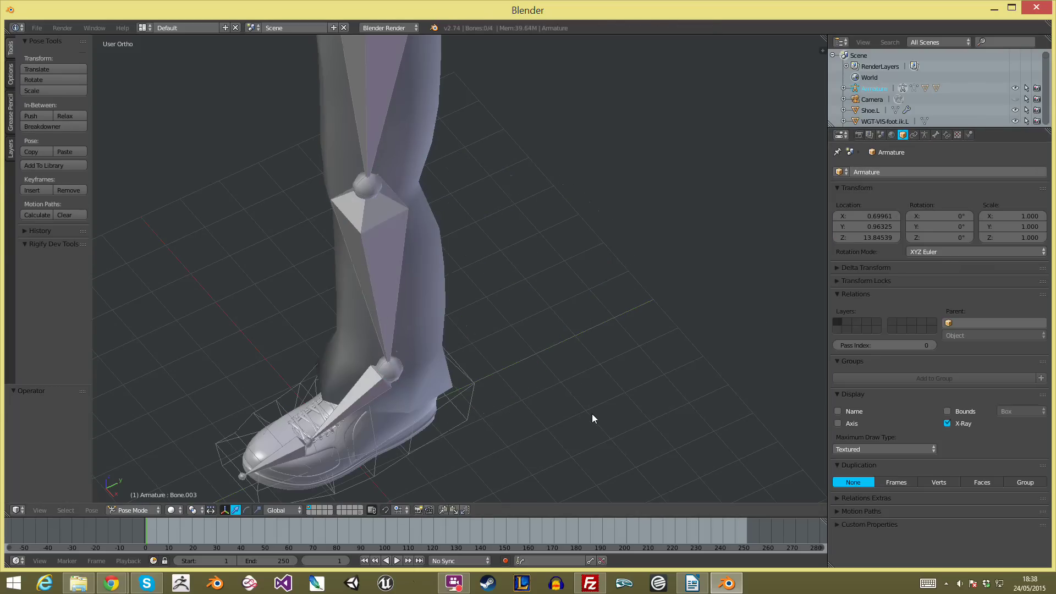
key(ctrl+z)
key(ctrl+z)
key(ctrl+z)
key(ctrl+z)
key(ctrl+z)
key(ctrl+z)
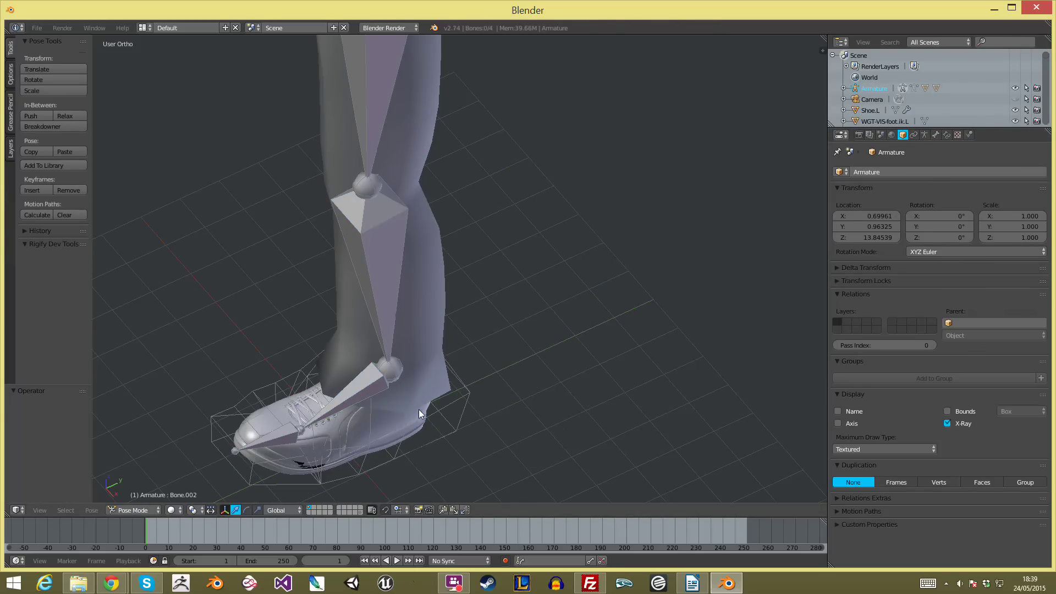
Select the shoe and then its ShoeCage, viewing the toe area up close from above.
key(a)
scroll(322, 173, up, 5)
shift+middle_drag(286, 448, 527, 299)
scroll(605, 322, up, 2)
right_click(556, 324)
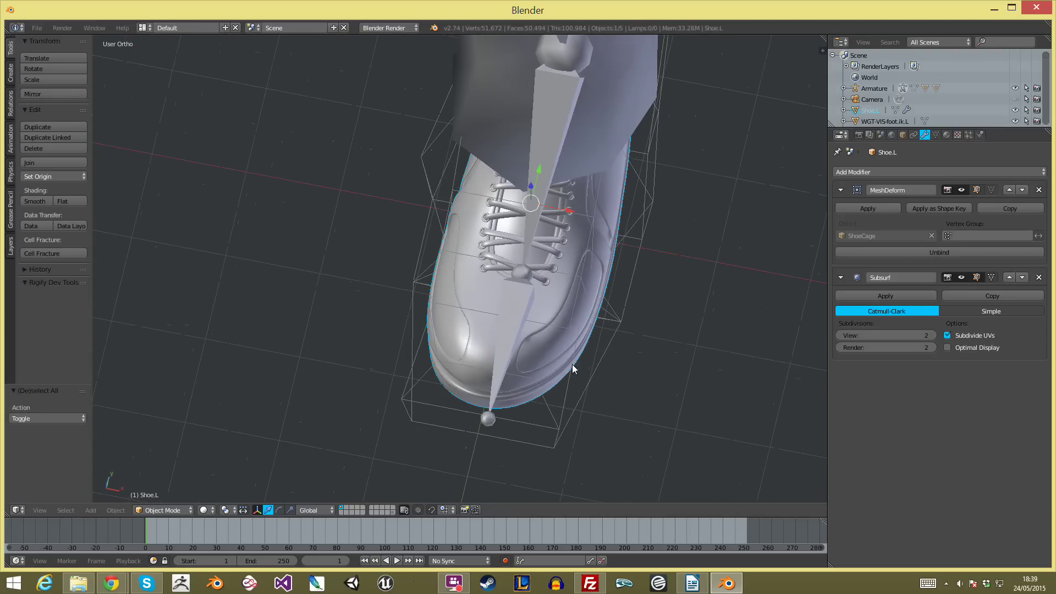
right_click(562, 404)
middle_drag(519, 422, 539, 409)
middle_drag(619, 281, 592, 299)
scroll(592, 298, up, 2)
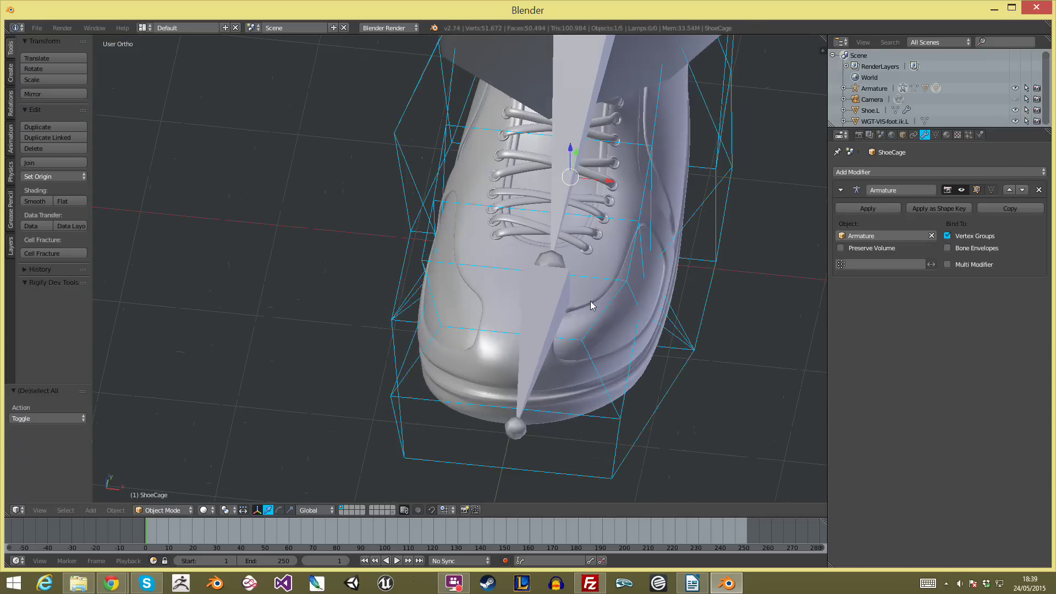
Select the ShoeCage vertices on one side of the toe in edit mode and move them outward along X.
key(Tab)
key(a)
right_click(646, 309)
key(z)
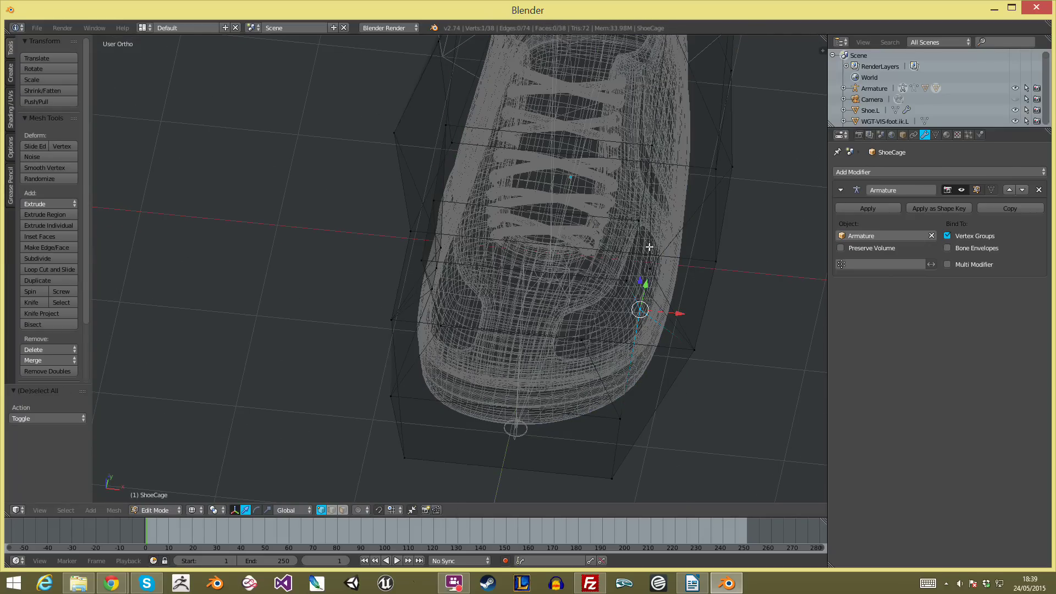
key(z)
drag(685, 296, 714, 296)
Select the shoe in object mode and unbind its Mesh Deform modifier from the cage.
key(Tab)
right_click(604, 266)
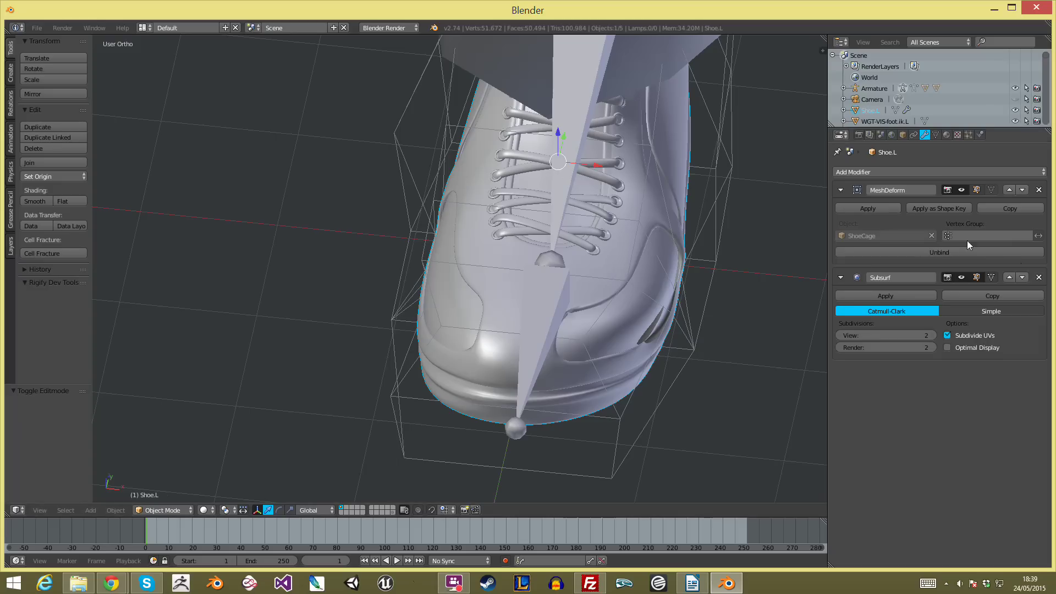
click(983, 256)
Box-select the two ShoeCage vertices on the opposite side of the toe and move them outward along X.
key(Tab)
key(Tab)
right_click(705, 334)
key(Tab)
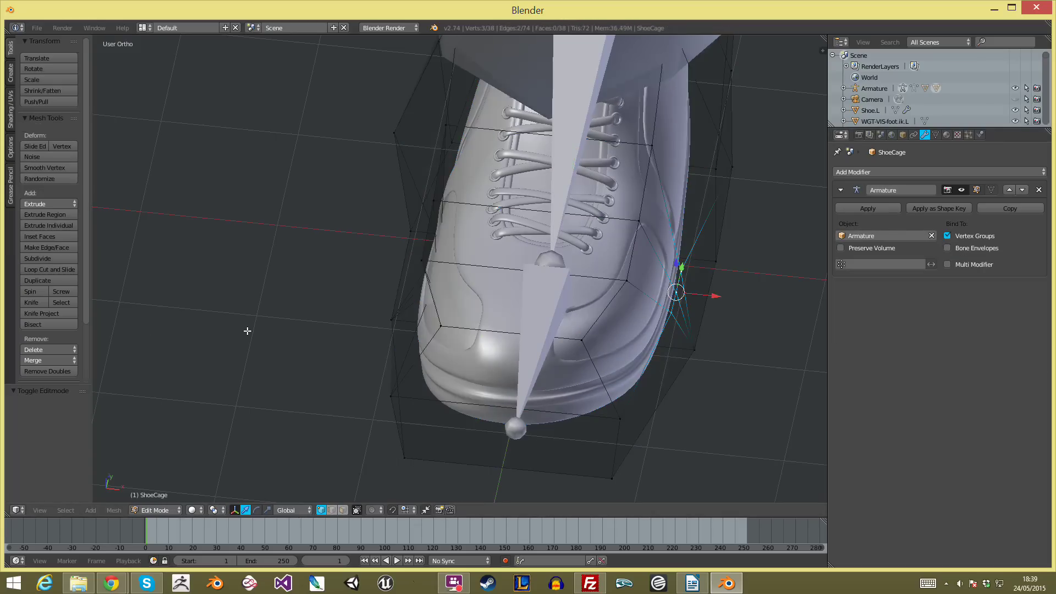
key(a)
middle_drag(233, 330, 398, 285)
key(b)
drag(410, 240, 478, 333)
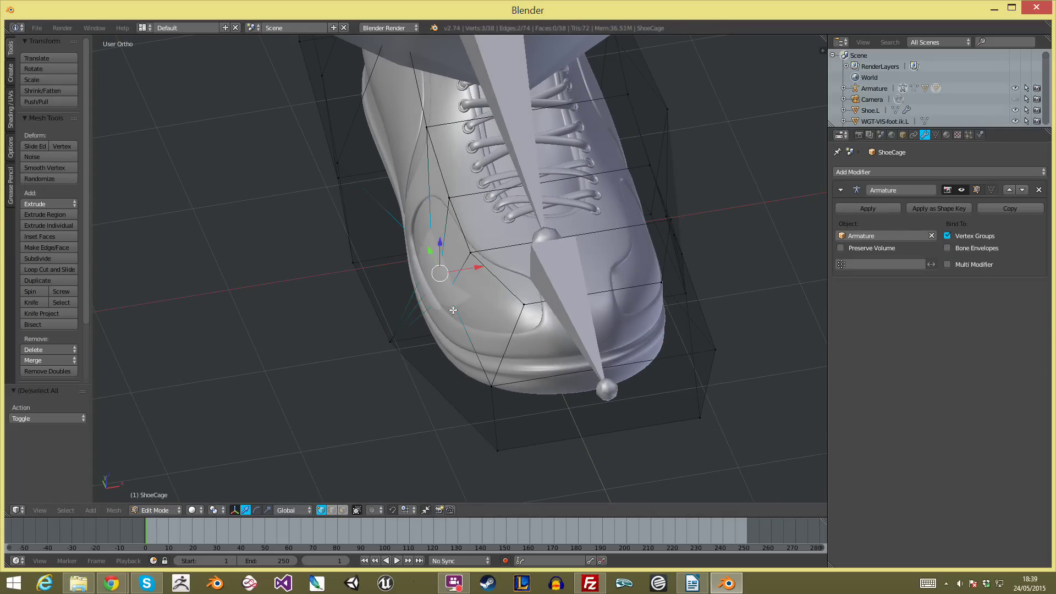
drag(469, 270, 426, 279)
Box-select the cage vertices along the side of the toe to examine their clearance from the shoe, then deselect them.
key(a)
middle_drag(431, 273, 400, 287)
key(b)
drag(364, 238, 391, 300)
middle_drag(392, 300, 381, 263)
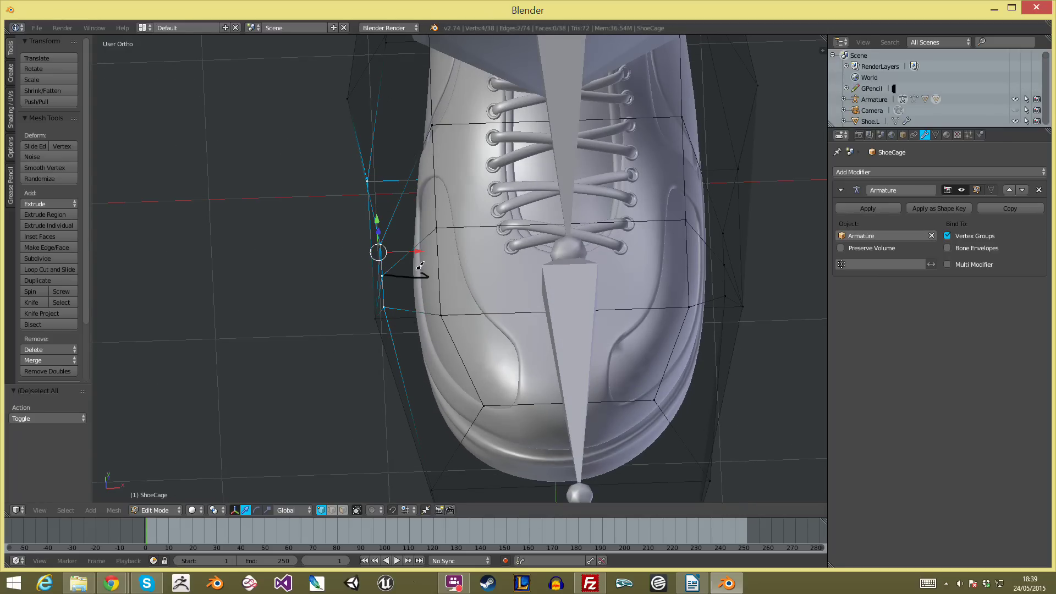
middle_drag(420, 286, 436, 301)
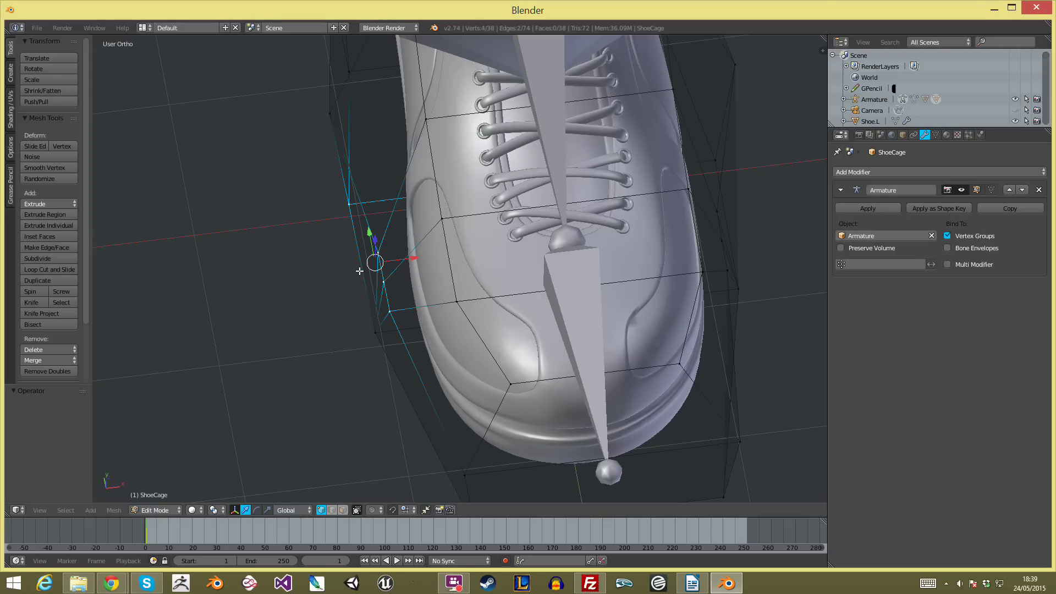
scroll(388, 286, down, 3)
key(a)
middle_drag(388, 286, 421, 281)
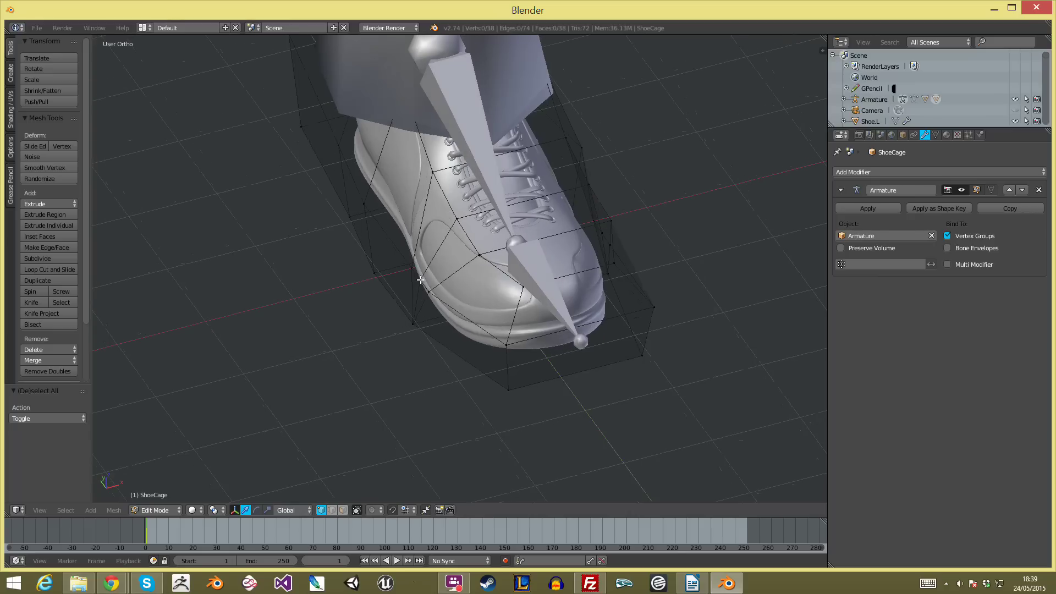
scroll(428, 276, down, 2)
scroll(429, 276, down, 1)
Leave cage editing, select the shoe, and bind its Mesh Deform modifier to ShoeCage again.
key(Tab)
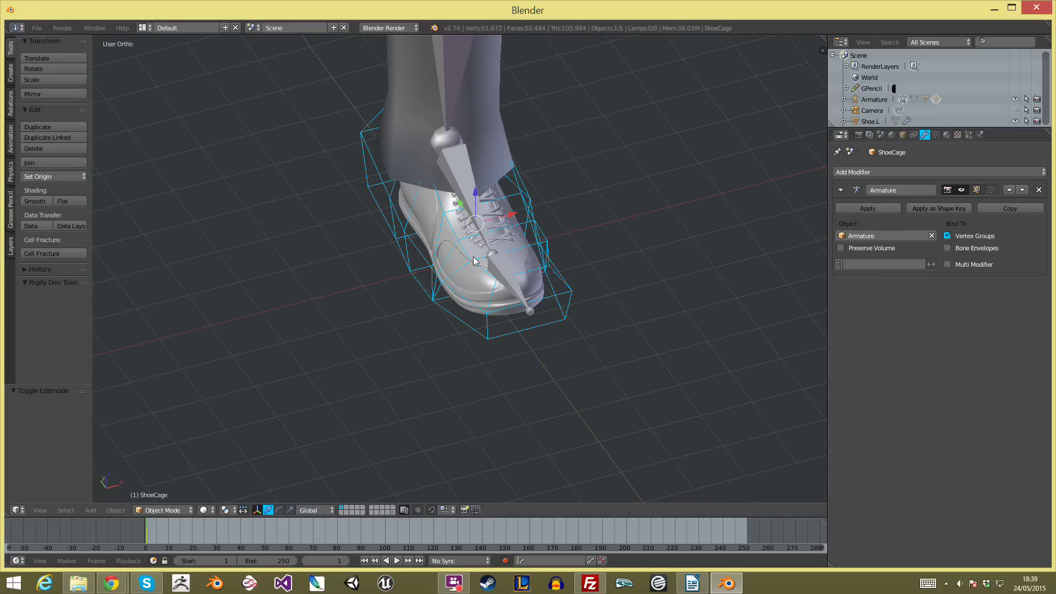
click(869, 171)
right_click(477, 289)
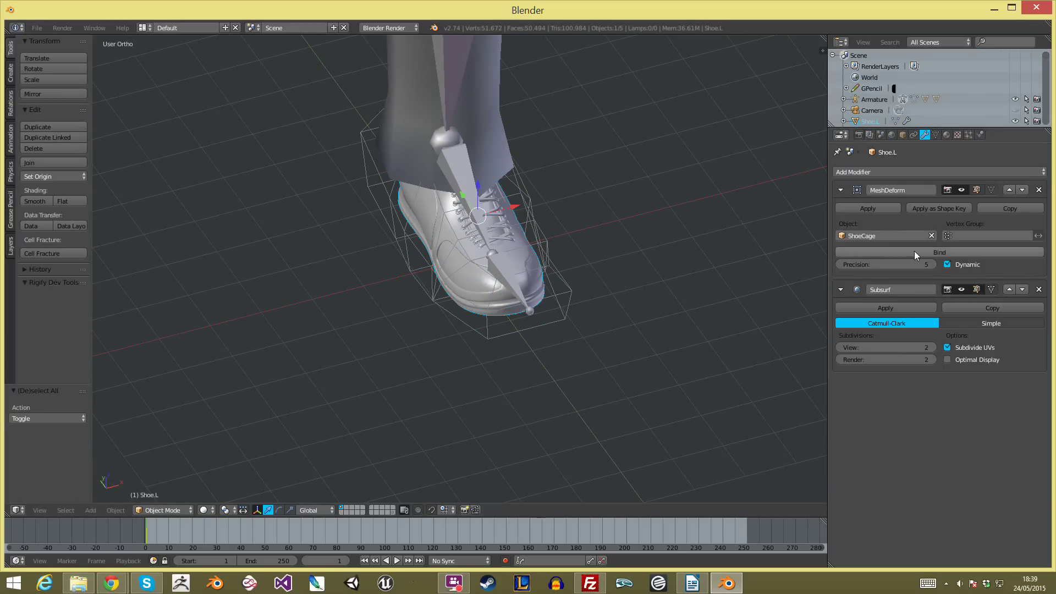
key(a)
Select the foot bone in side view and rotate it to test how the shoe deforms.
key(KP_3)
key(a)
right_click(509, 236)
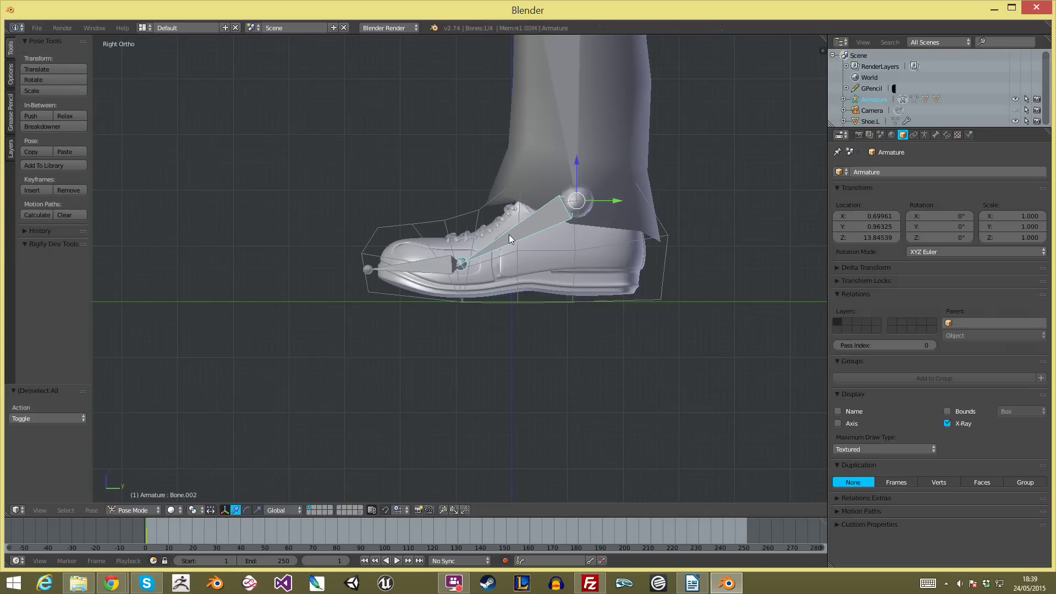
key(r)
click(470, 303)
scroll(509, 309, down, 5)
key(r)
click(489, 326)
Examine the posed shoe, then clear the rotation of all bones and return to side view.
key(a)
right_click(461, 299)
right_click(474, 300)
key(a)
middle_drag(649, 386, 617, 280)
scroll(617, 276, up, 3)
key(a)
key(alt+r)
key(KP_3)
key(a)
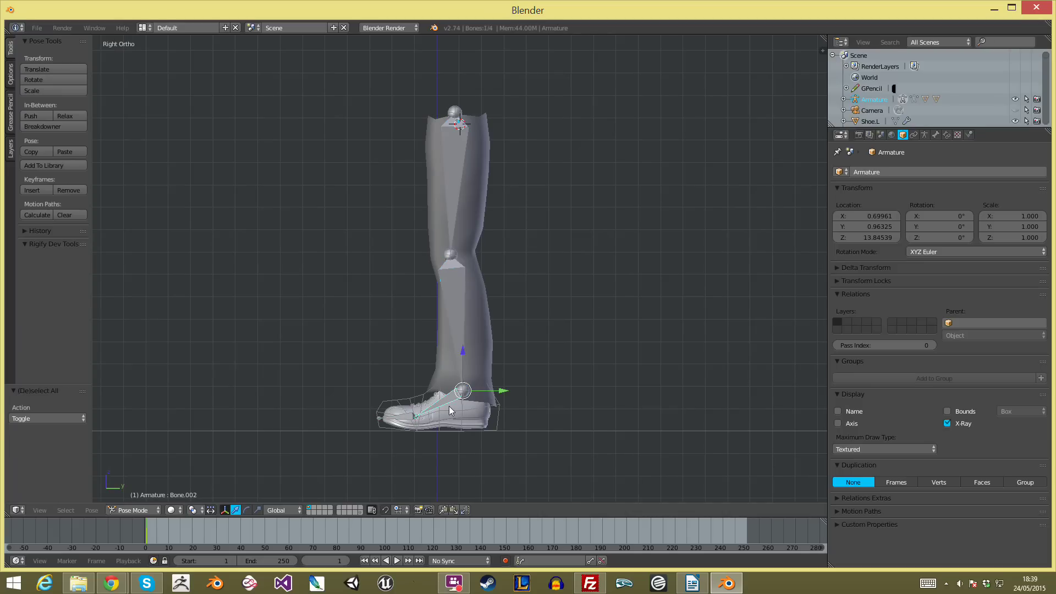
Try to detach the foot bone from the shin bone in edit mode and move it in pose mode.
right_click(464, 330)
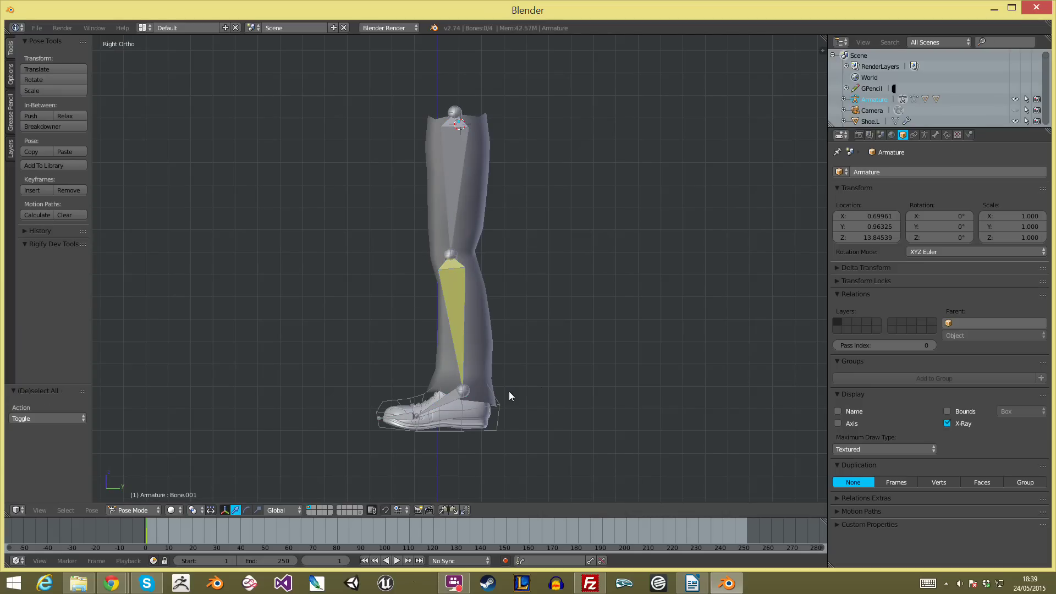
right_drag(442, 406, 497, 376)
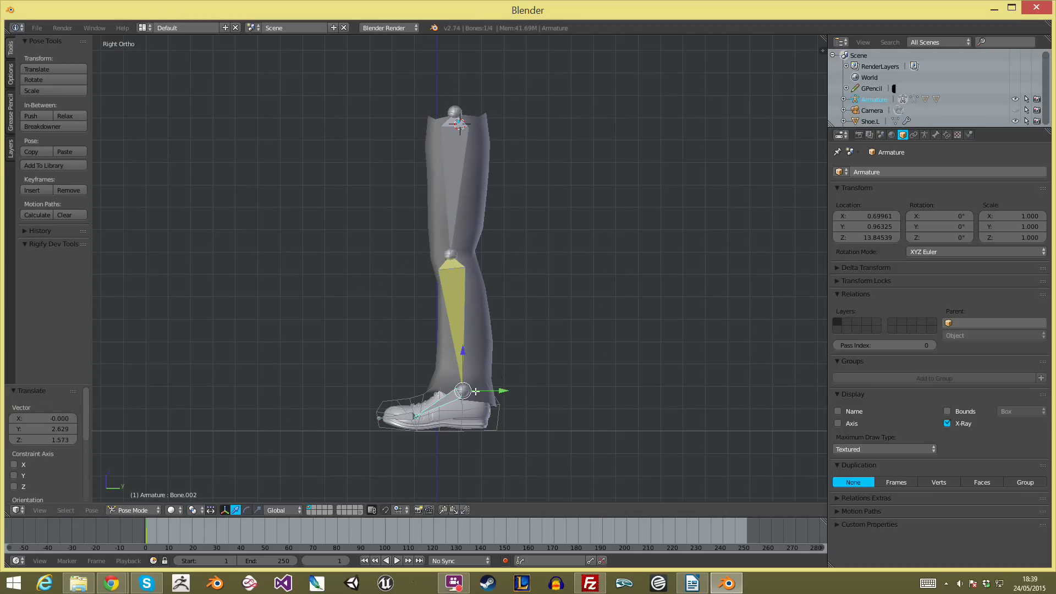
key(Tab)
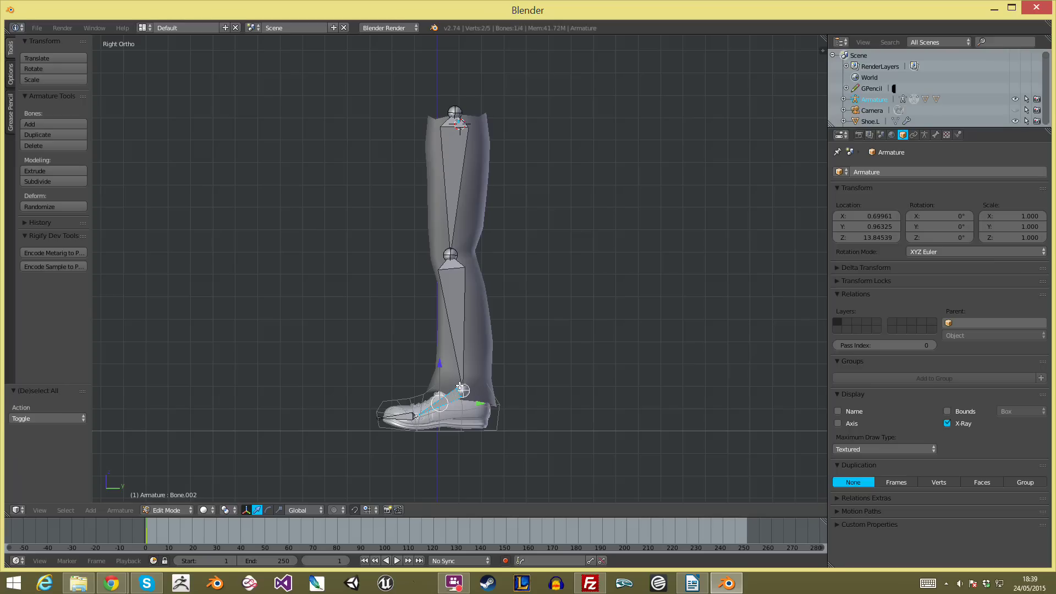
key(alt+p)
key(Down)
key(Return)
key(Tab)
key(g)
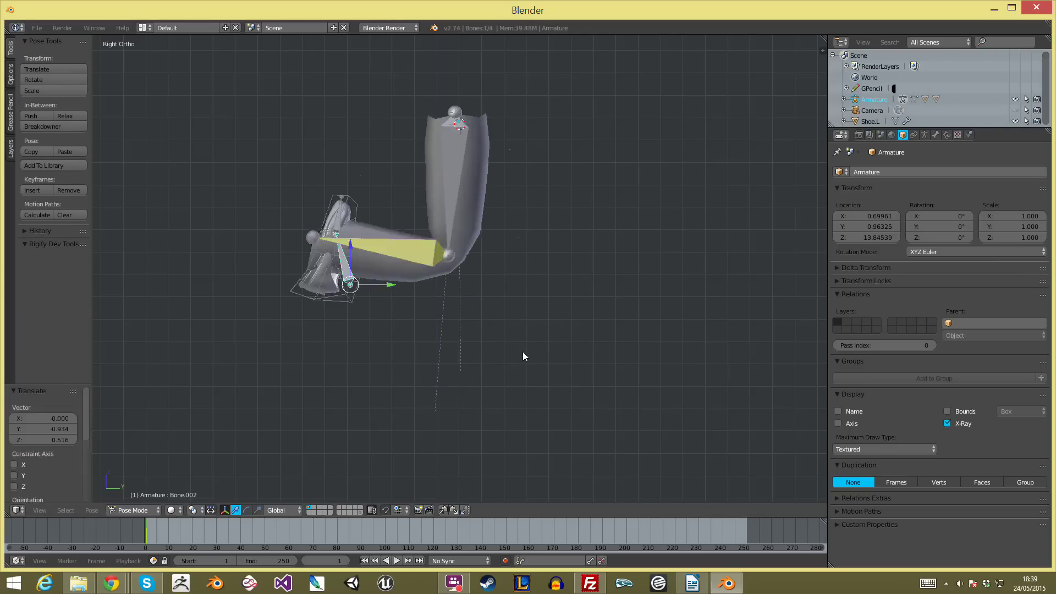
right_click(522, 351)
Undo the foot bone's movement and its detachment from the shin bone.
key(ctrl+z)
key(ctrl+z)
key(ctrl+z)
Select the shin bone and display the pose options that contain the Auto IK setting.
right_click(440, 341)
key(a)
scroll(465, 376, up, 1)
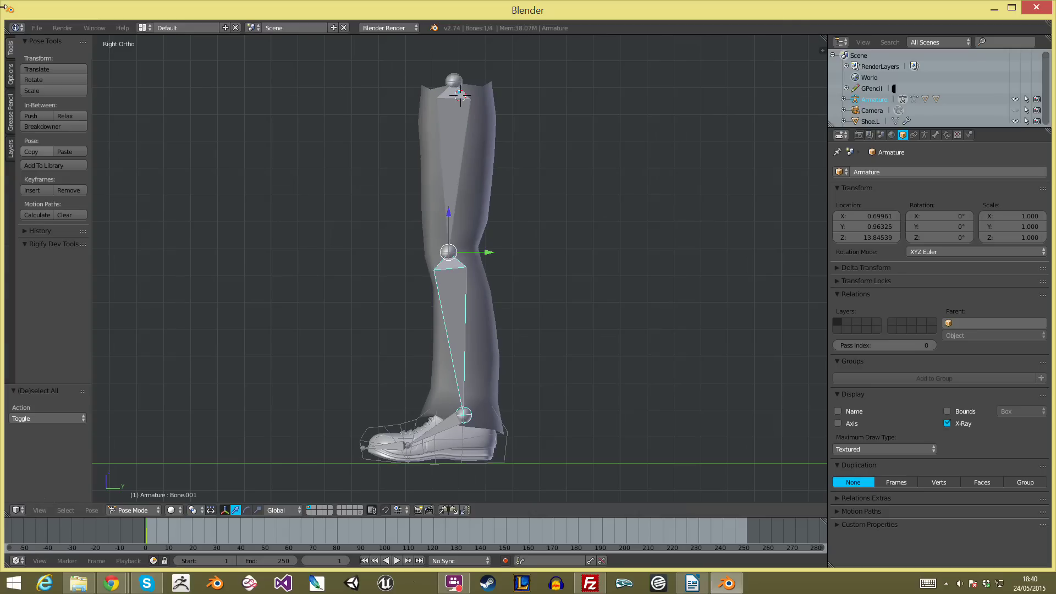
click(10, 65)
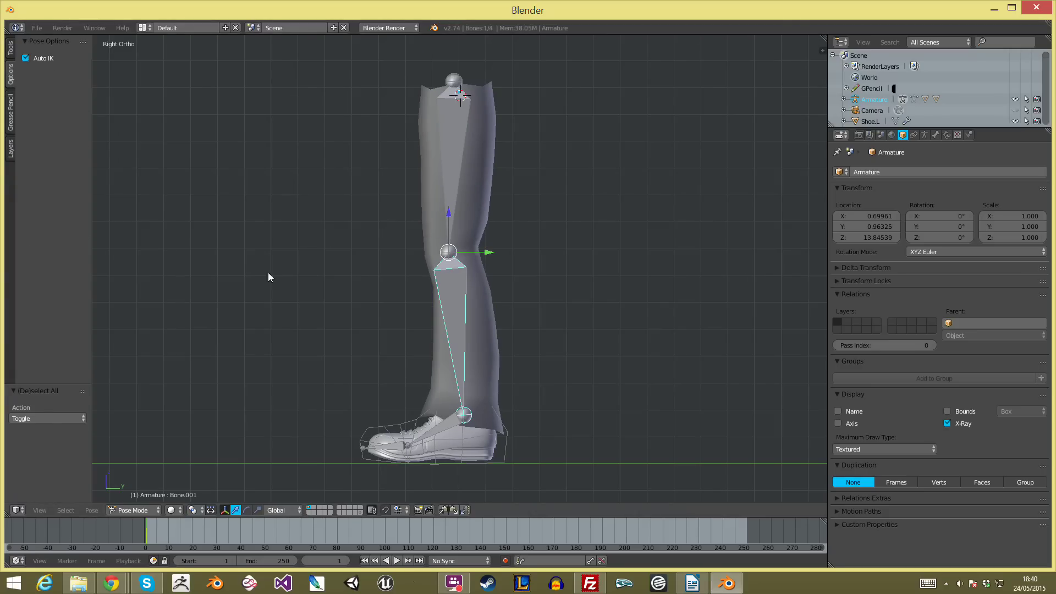
Move the foot bone with Auto IK to swing the whole leg, then undo the move.
key(g)
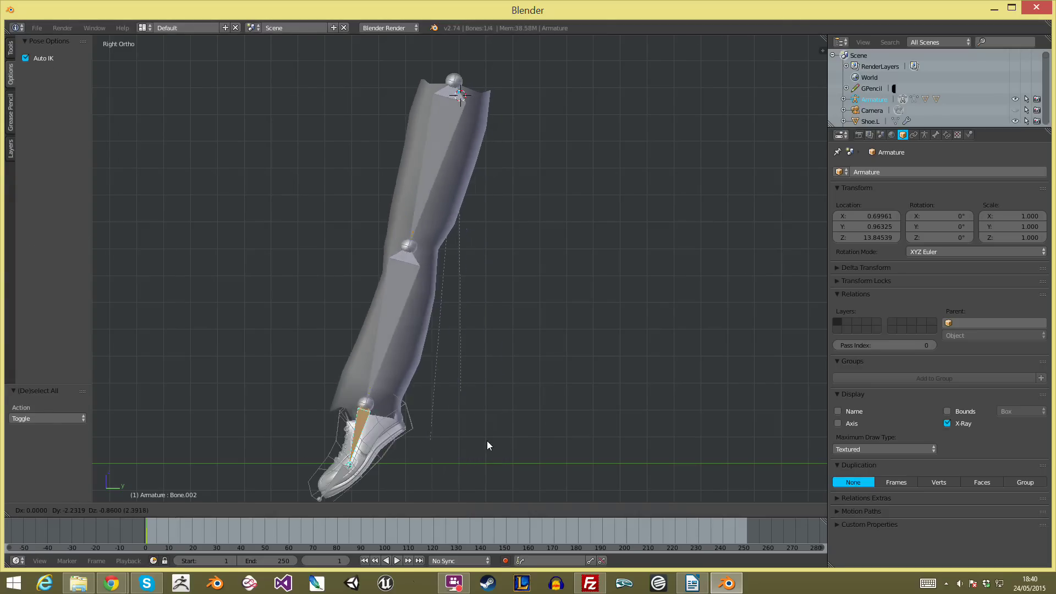
click(488, 440)
key(ctrl+z)
Select the shin bone and move it with Auto IK to lift and bend the leg.
key(a)
right_click(469, 337)
key(g)
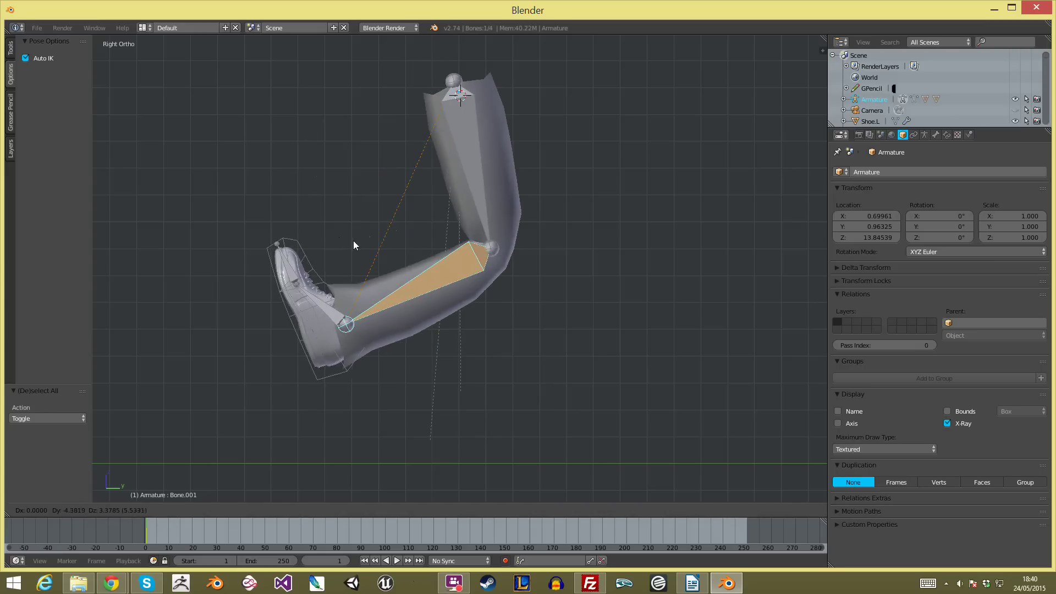
click(371, 242)
Move the foot bone with Auto IK to bend the knee, rotate it about -10°, and move it again.
key(a)
right_click(372, 343)
key(g)
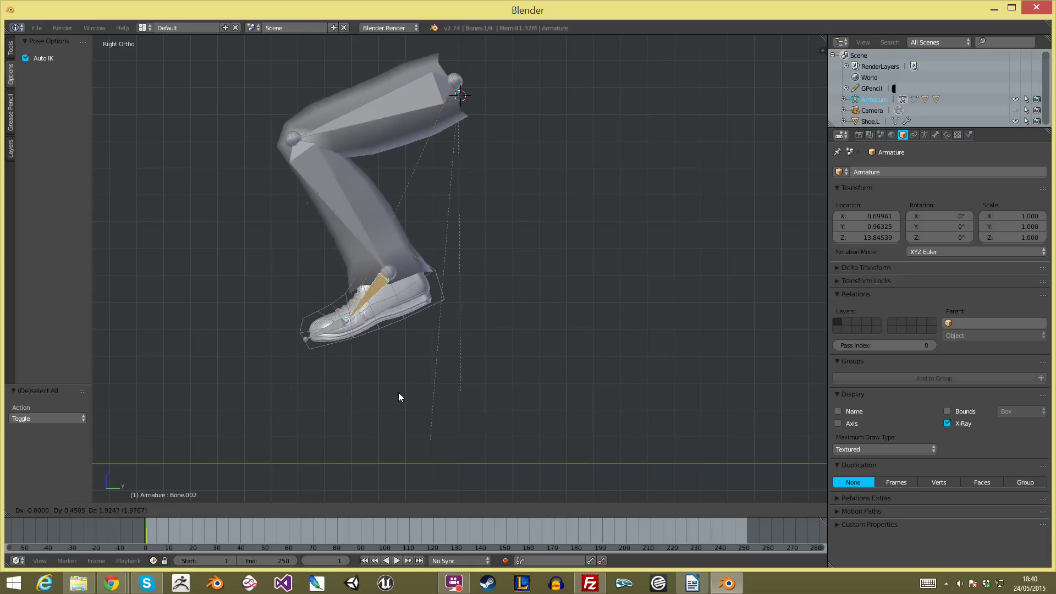
click(511, 353)
key(r)
click(518, 331)
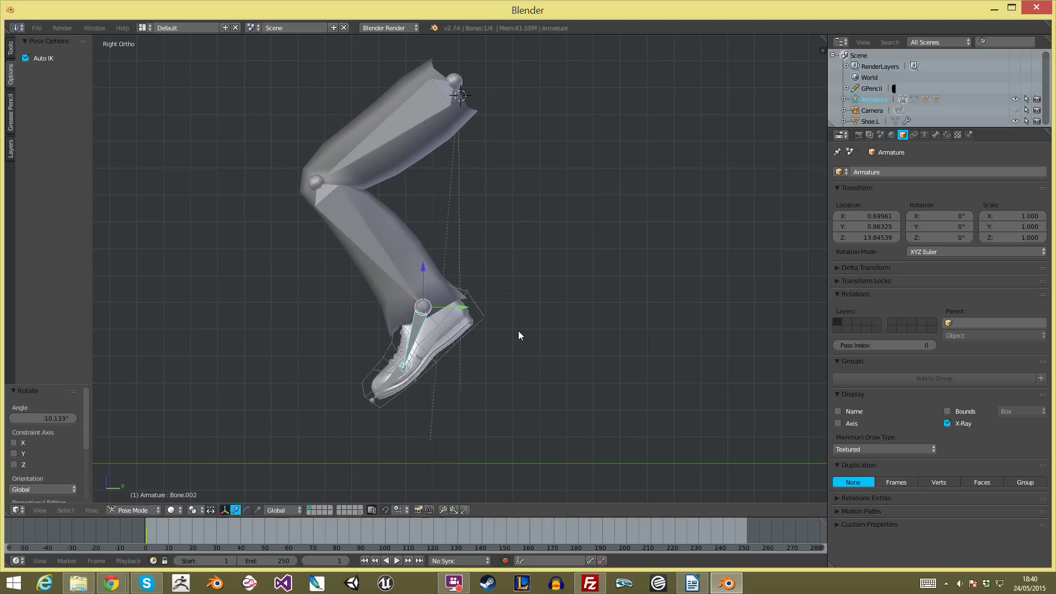
key(g)
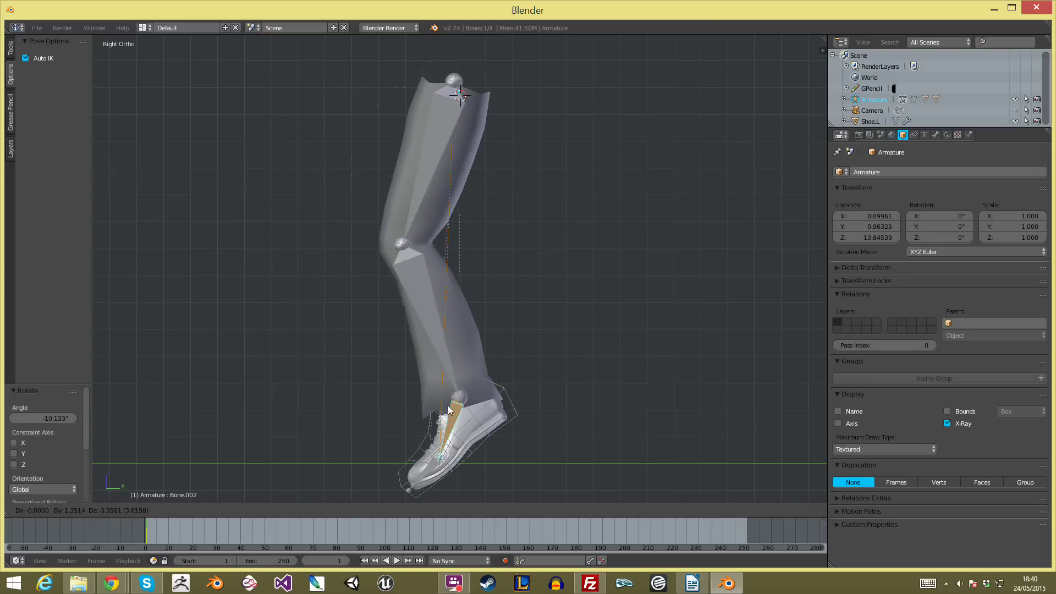
click(312, 290)
Clear the location and rotation of all bones to restore the leg's rest pose.
scroll(312, 290, down, 5)
middle_drag(312, 290, 427, 310)
scroll(462, 304, up, 4)
key(a)
key(a)
key(alt+g)
key(alt+r)
key(a)
Switch to perspective view and frame the lower leg and shoe.
scroll(427, 310, down, 3)
middle_drag(484, 327, 543, 333)
key(KP_5)
scroll(546, 327, up, 3)
shift+middle_drag(501, 418, 484, 286)
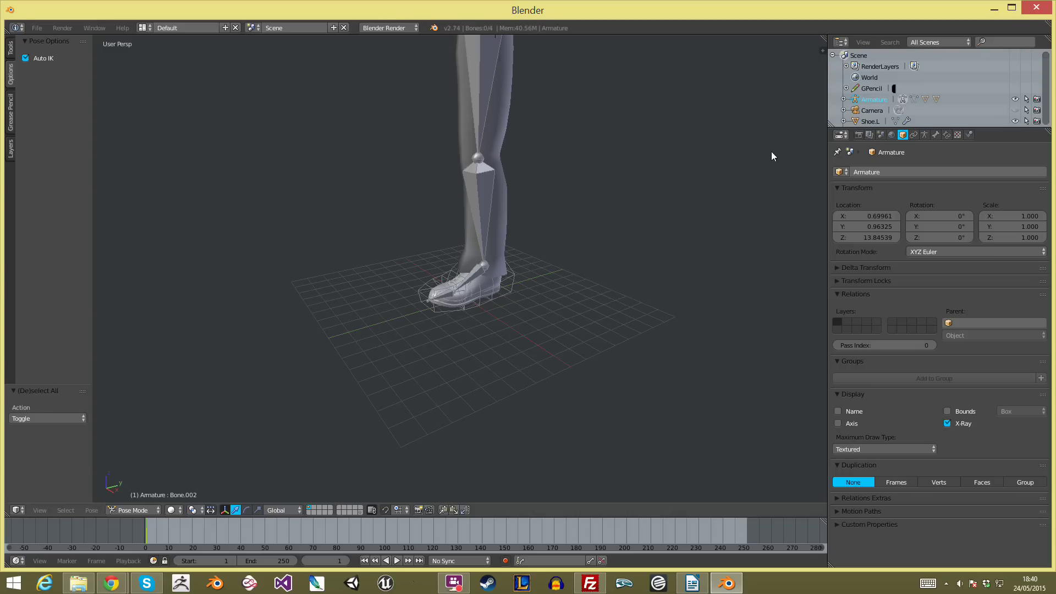